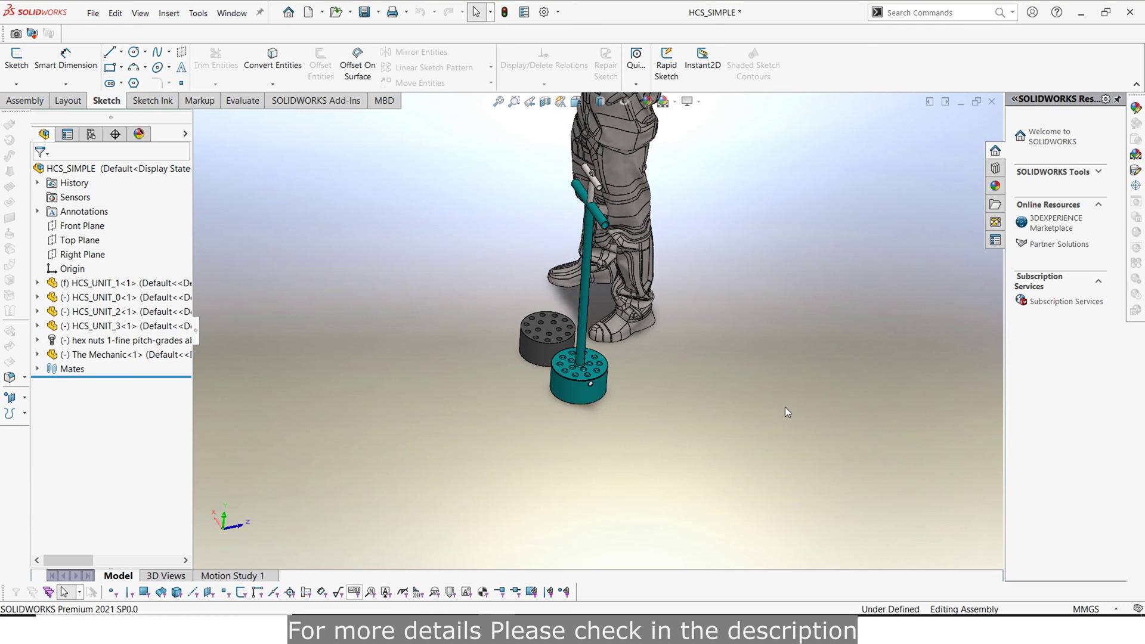
- Zoom in and orbit down onto the tops of the perforated mould and teal press base
scroll(585, 338, down, 3)
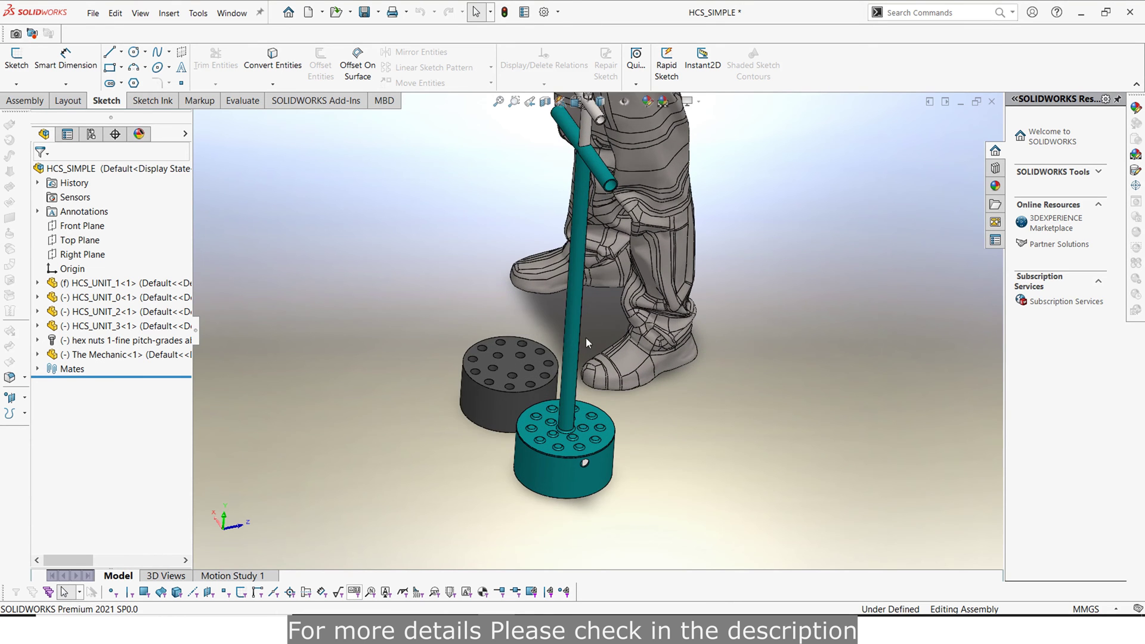
right_click(441, 272)
click(477, 327)
drag(477, 334, 555, 421)
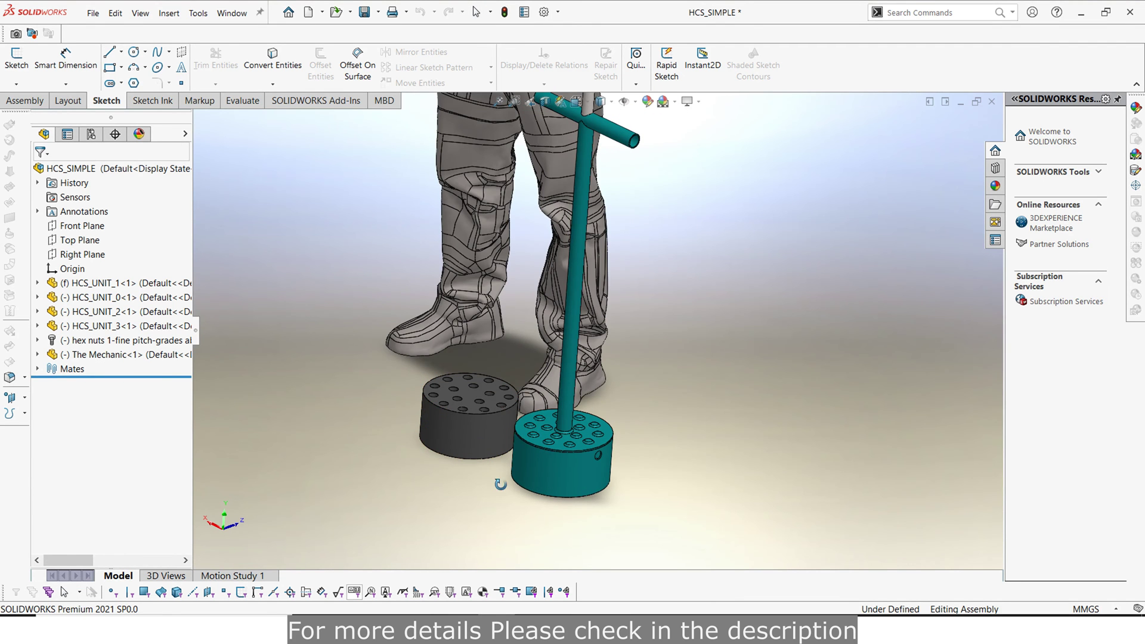
scroll(641, 358, up, 3)
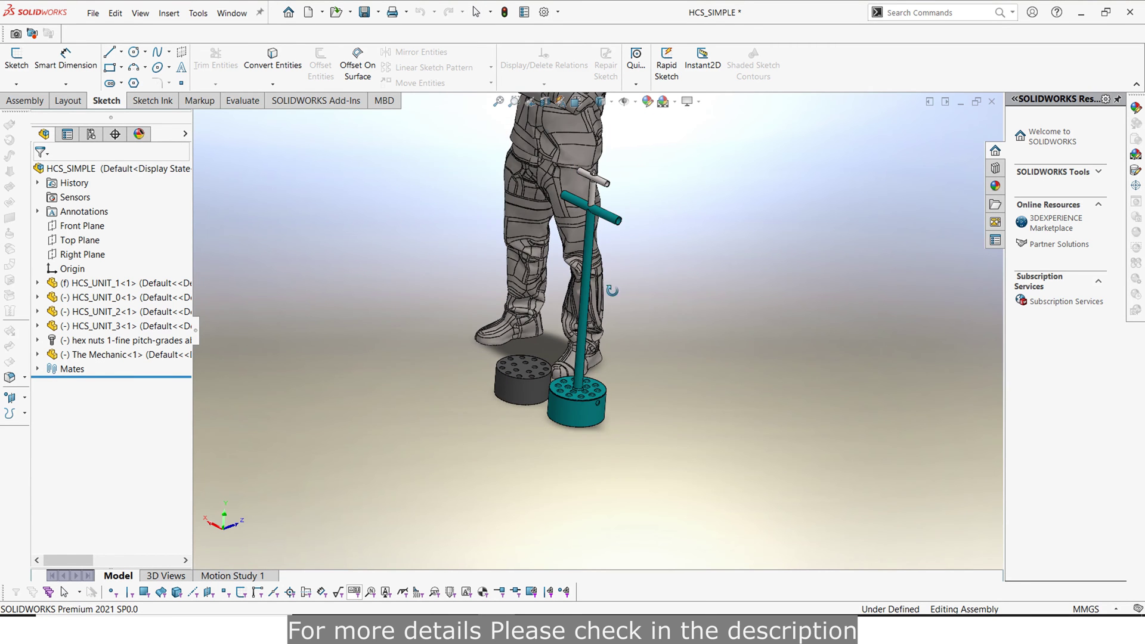
drag(585, 391, 549, 405)
scroll(546, 407, down, 4)
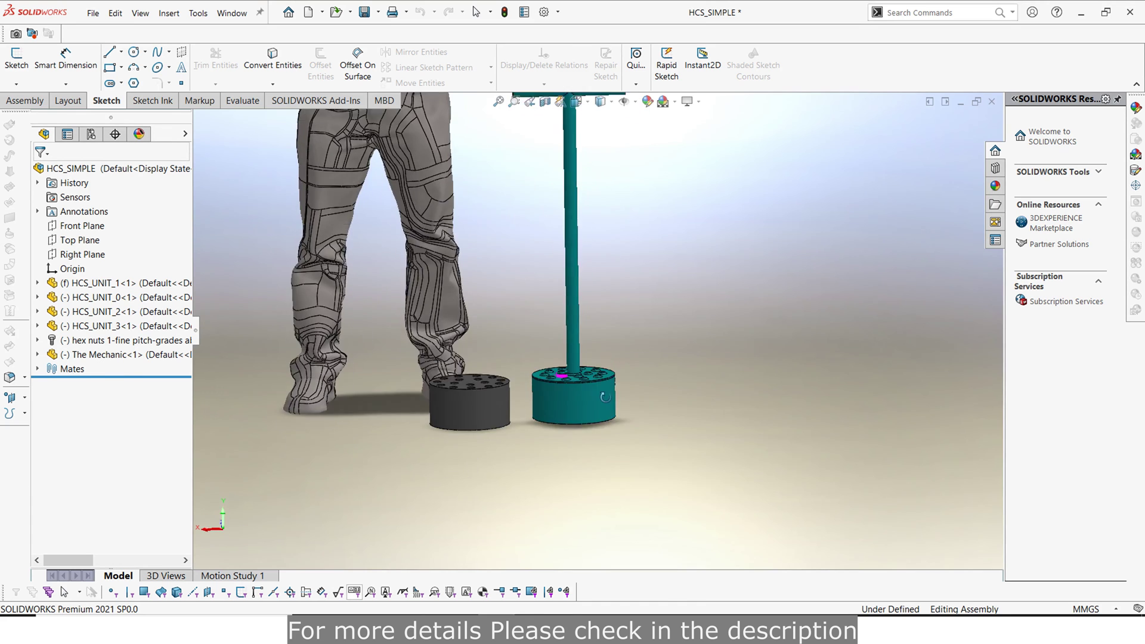
scroll(513, 411, down, 5)
drag(447, 350, 478, 435)
scroll(431, 416, down, 3)
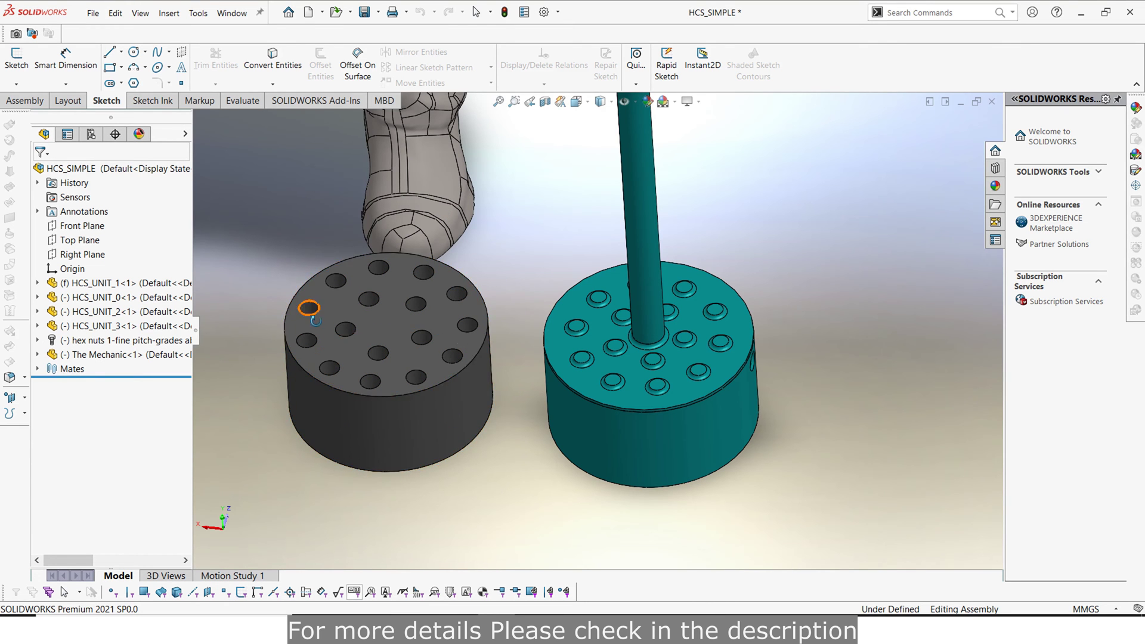
- Orbit the assembly to a near-side view, tilt it higher, and return to Select mode
scroll(580, 434, down, 4)
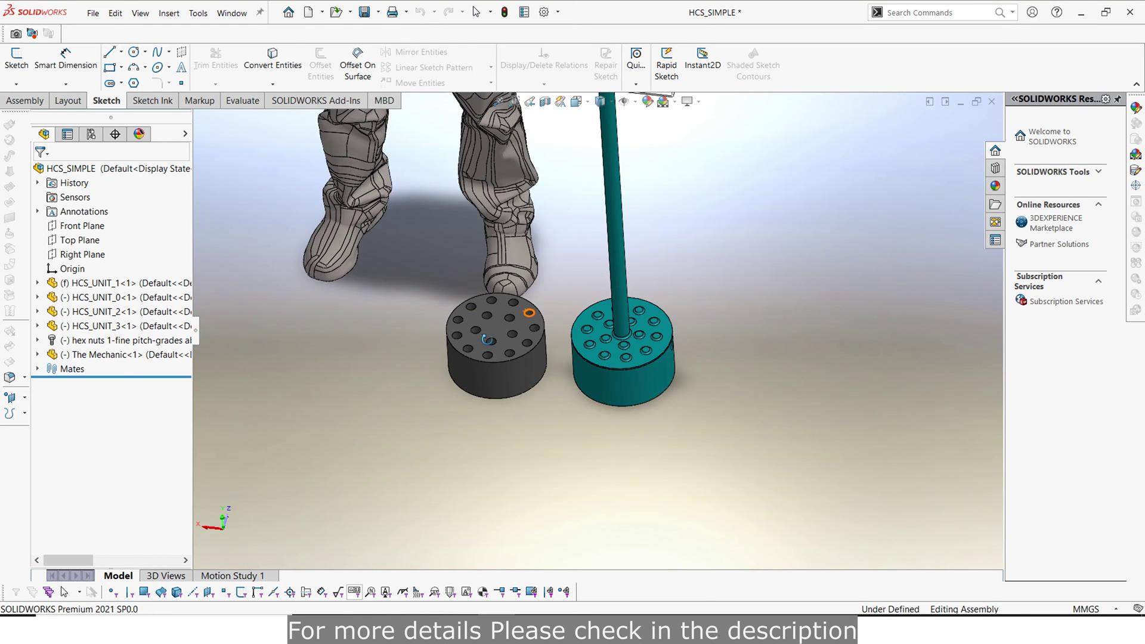
drag(575, 382, 523, 290)
scroll(523, 289, down, 3)
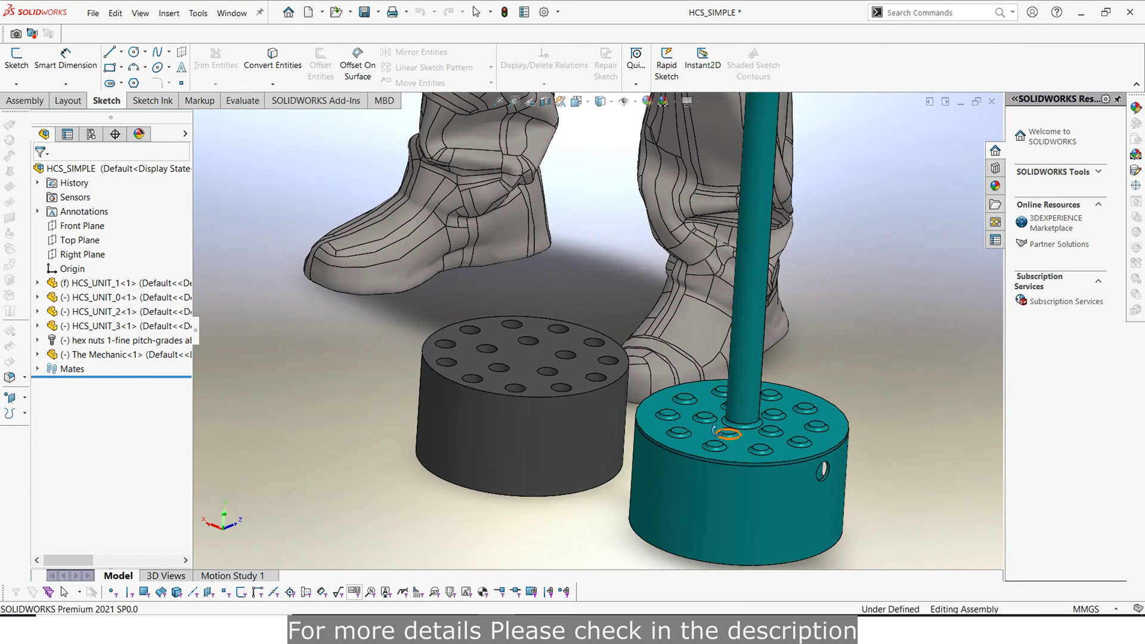
scroll(716, 429, up, 2)
drag(716, 429, 547, 457)
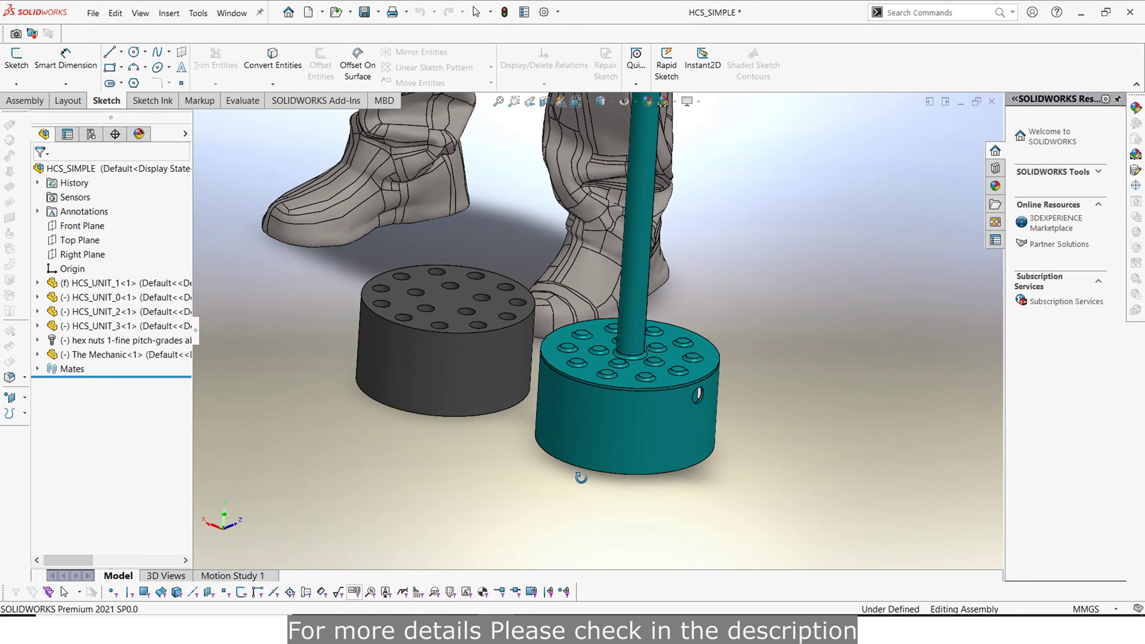
right_click(742, 256)
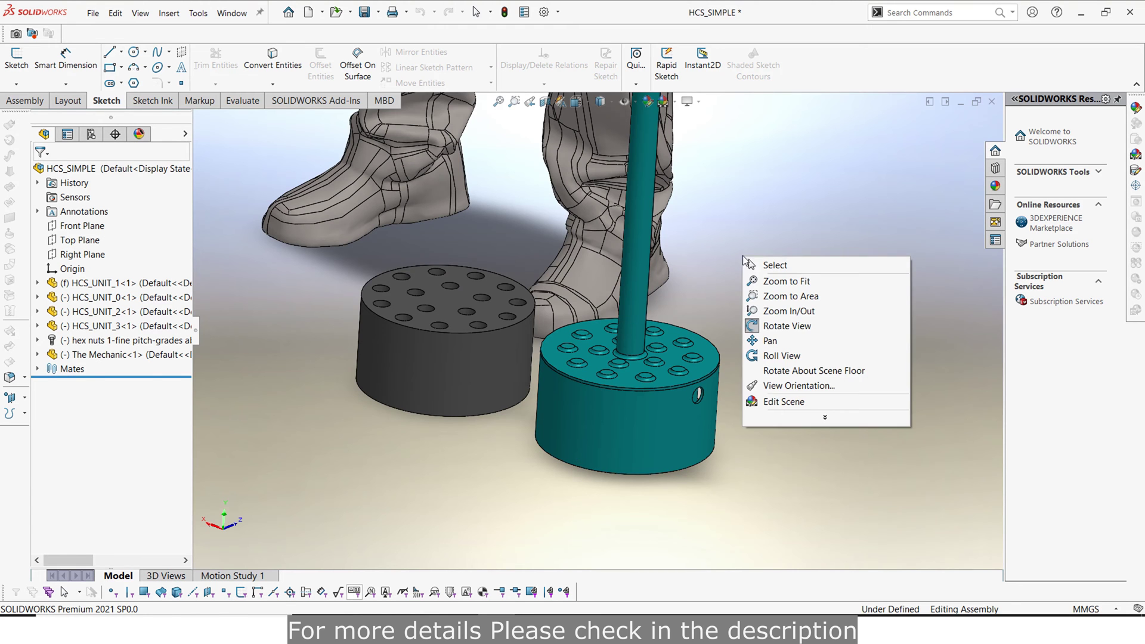
click(769, 267)
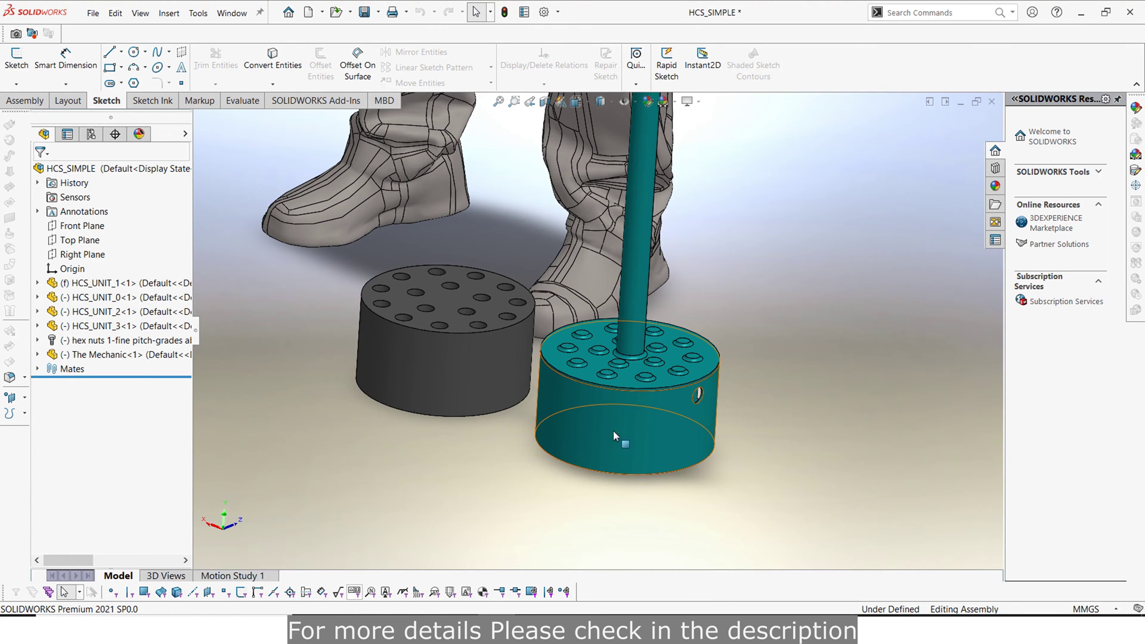
- Orbit to a lower side-on angle and zoom out until the whole T-handle shows
right_click(777, 304)
click(785, 361)
drag(785, 360, 707, 403)
right_click(731, 263)
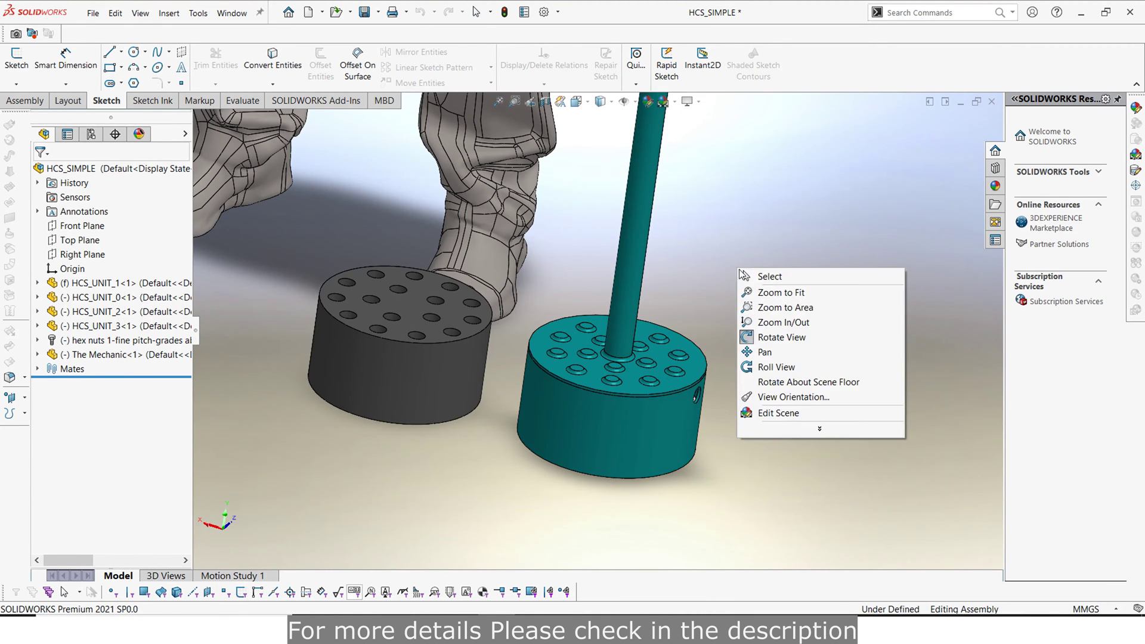
click(769, 282)
scroll(662, 306, up, 3)
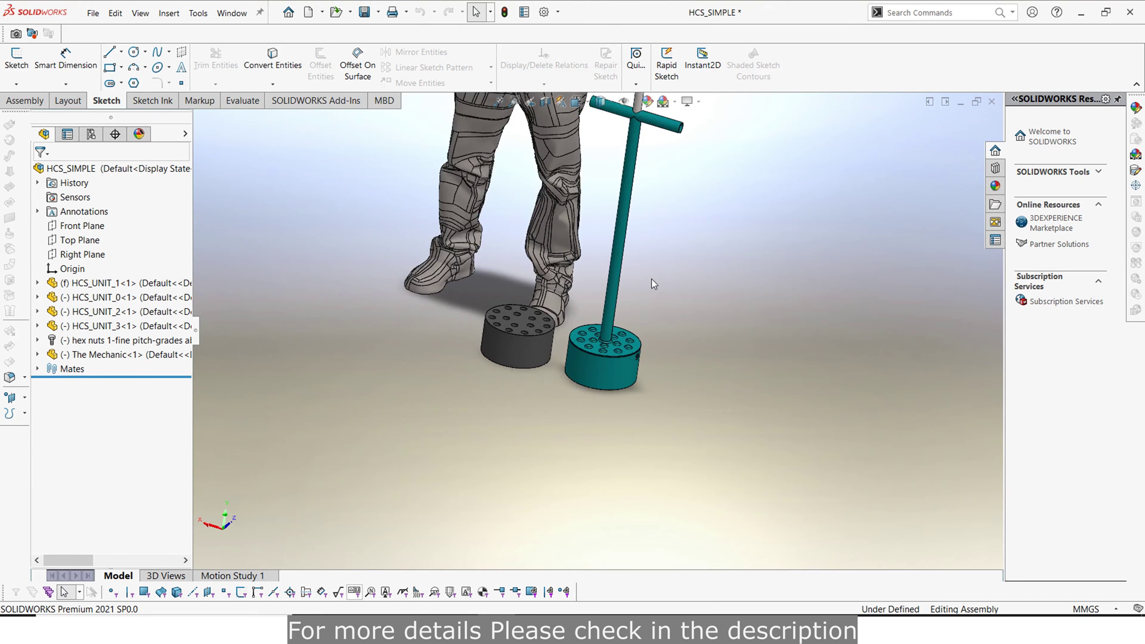
scroll(651, 279, up, 2)
scroll(650, 228, down, 2)
scroll(584, 316, down, 2)
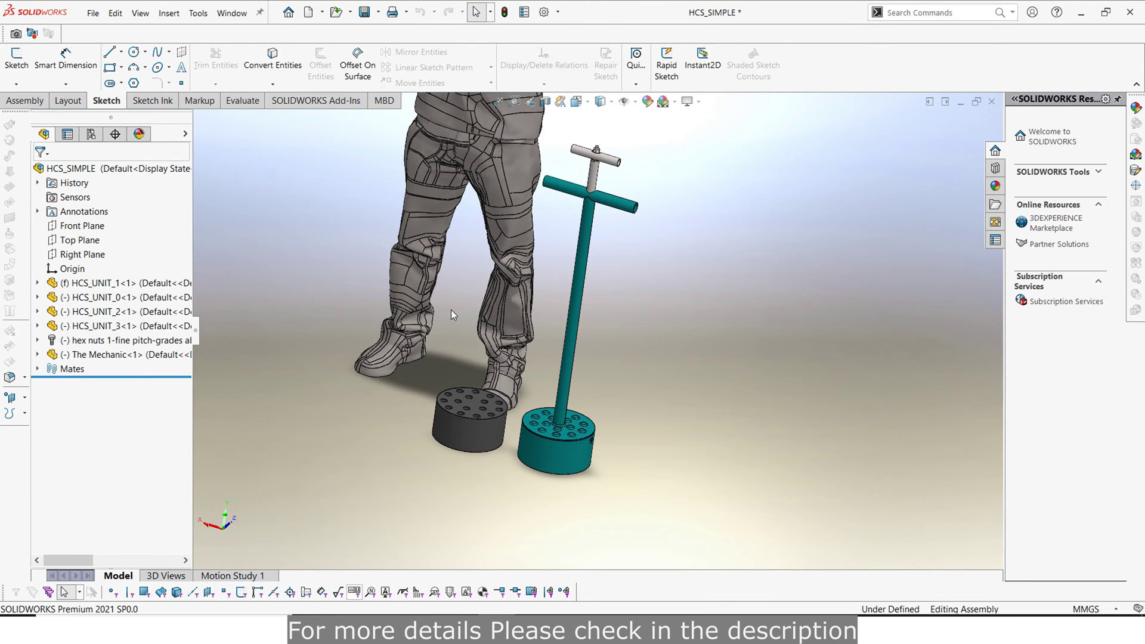
- Highlight HCS_UNIT_1, HCS_UNIT_0 and HCS_UNIT_2 in the tree to identify each component, then deselect
click(95, 287)
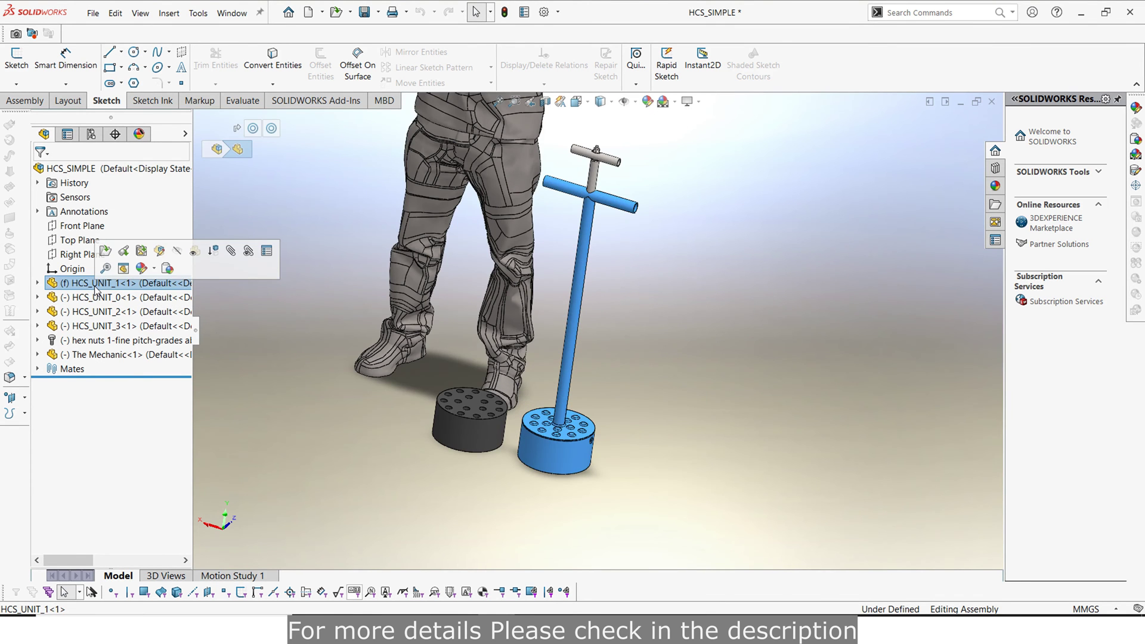
click(100, 297)
click(108, 312)
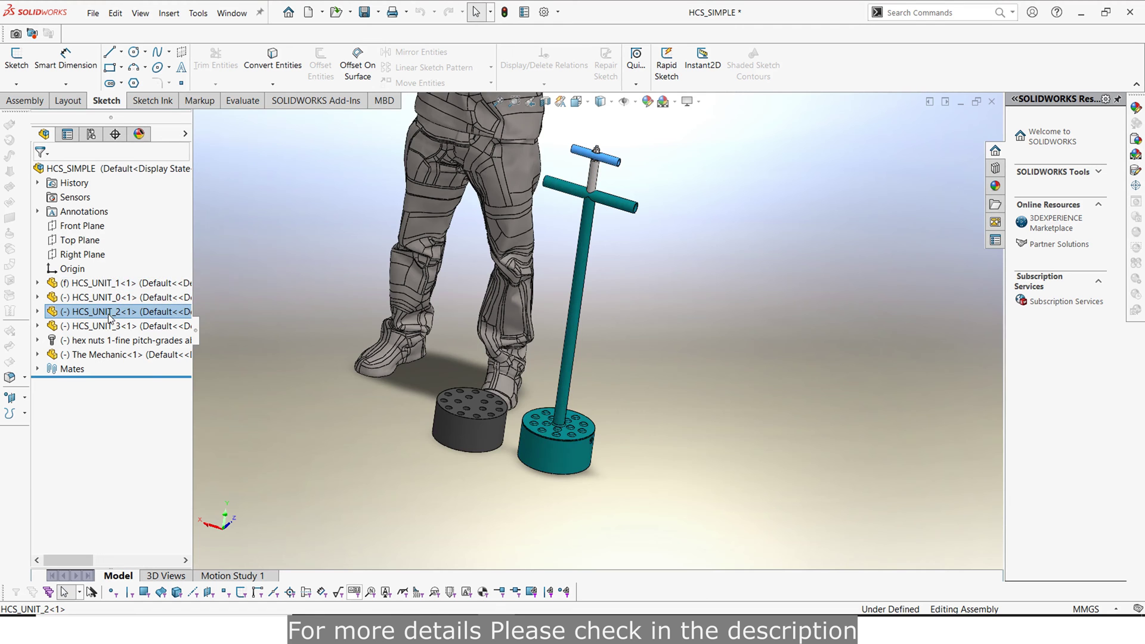
click(331, 385)
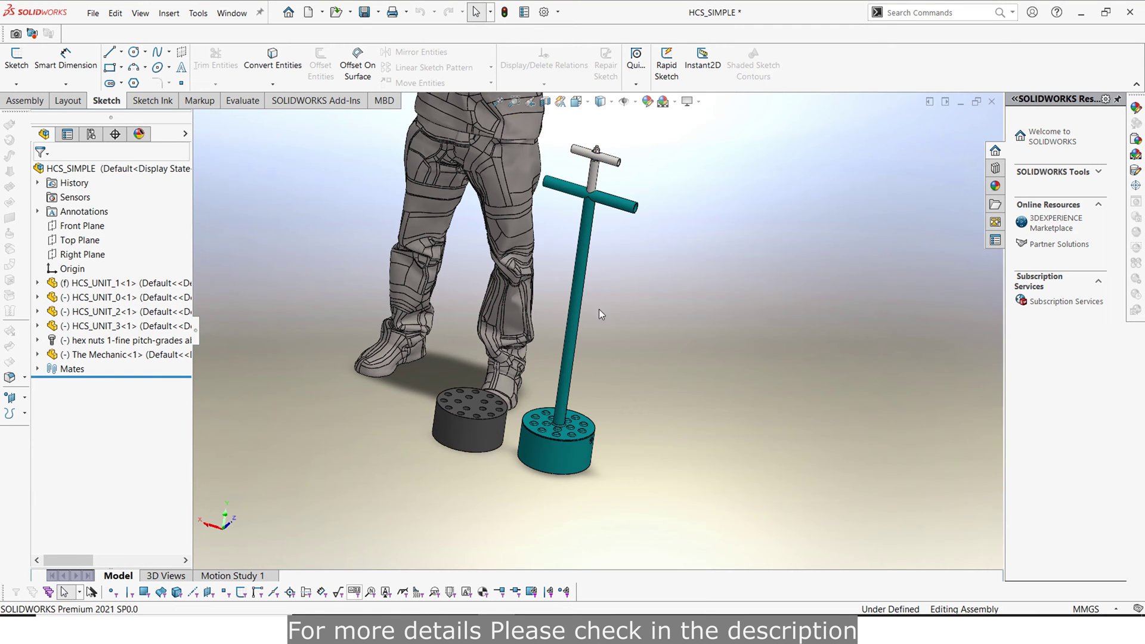
- Turn the view Normal To the Front Plane
click(82, 226)
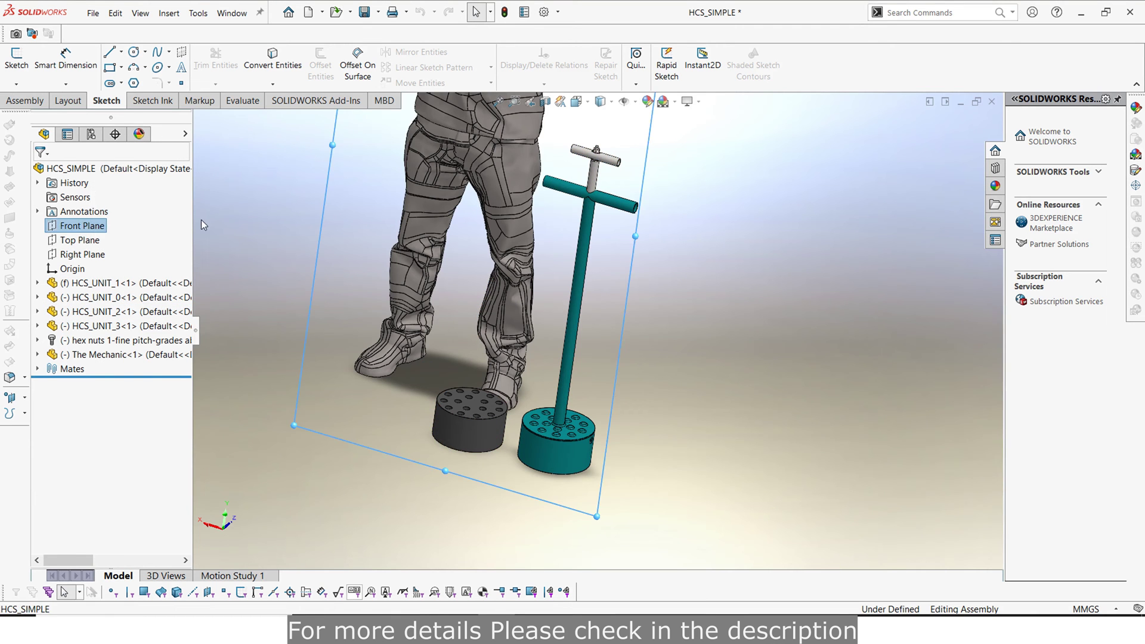
right_click(85, 227)
click(152, 215)
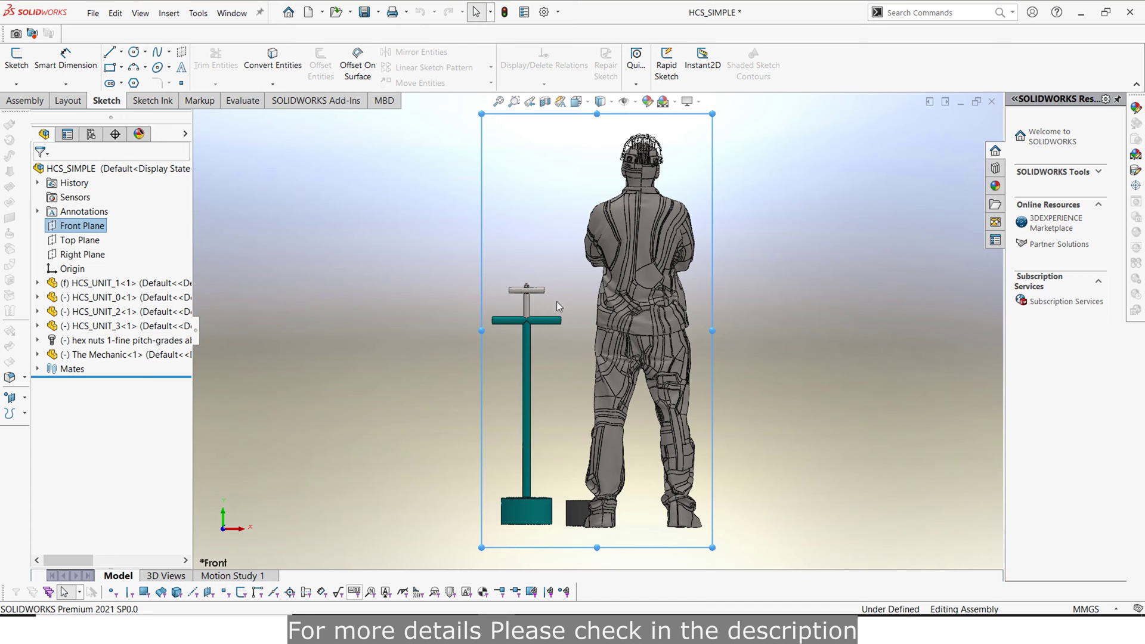
right_click(783, 294)
click(737, 268)
- Orbit the assembly round to the mechanic's front and tilt it to look from above
right_click(742, 257)
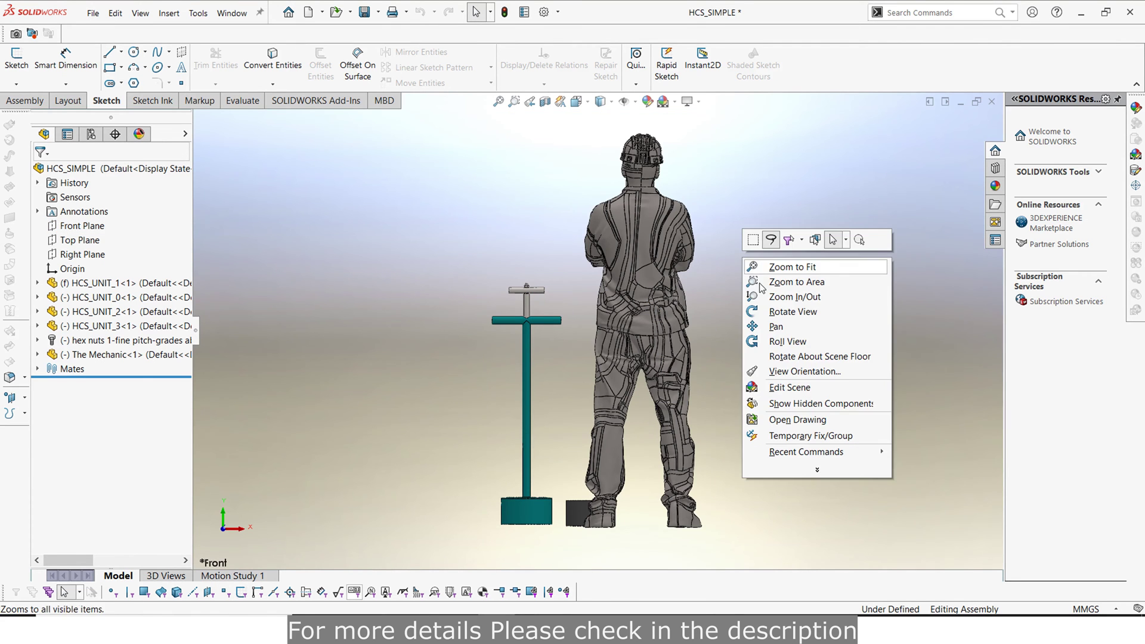
click(778, 311)
drag(777, 319, 772, 398)
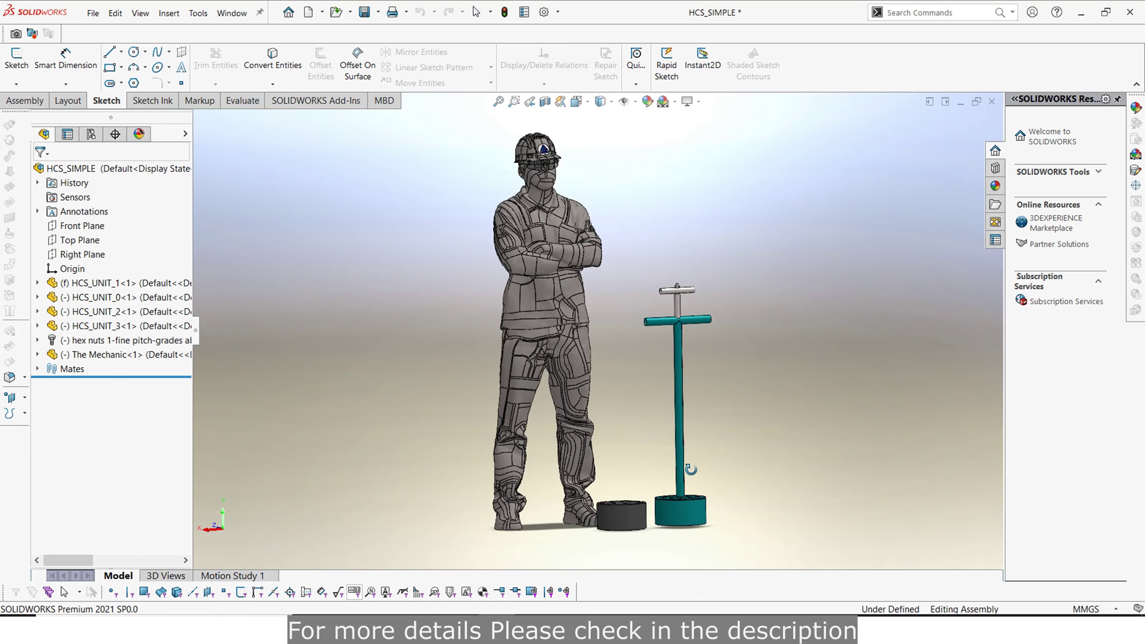
drag(690, 469, 610, 506)
- Zoom in on the cylinders and return to Select mode
scroll(499, 406, down, 5)
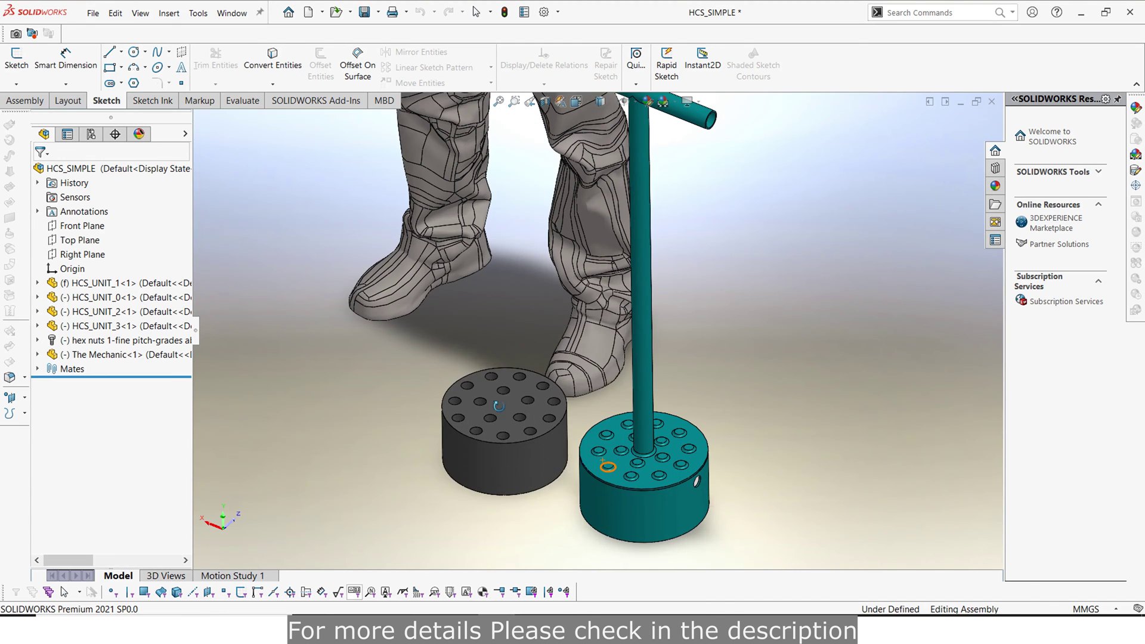
right_click(472, 312)
click(492, 325)
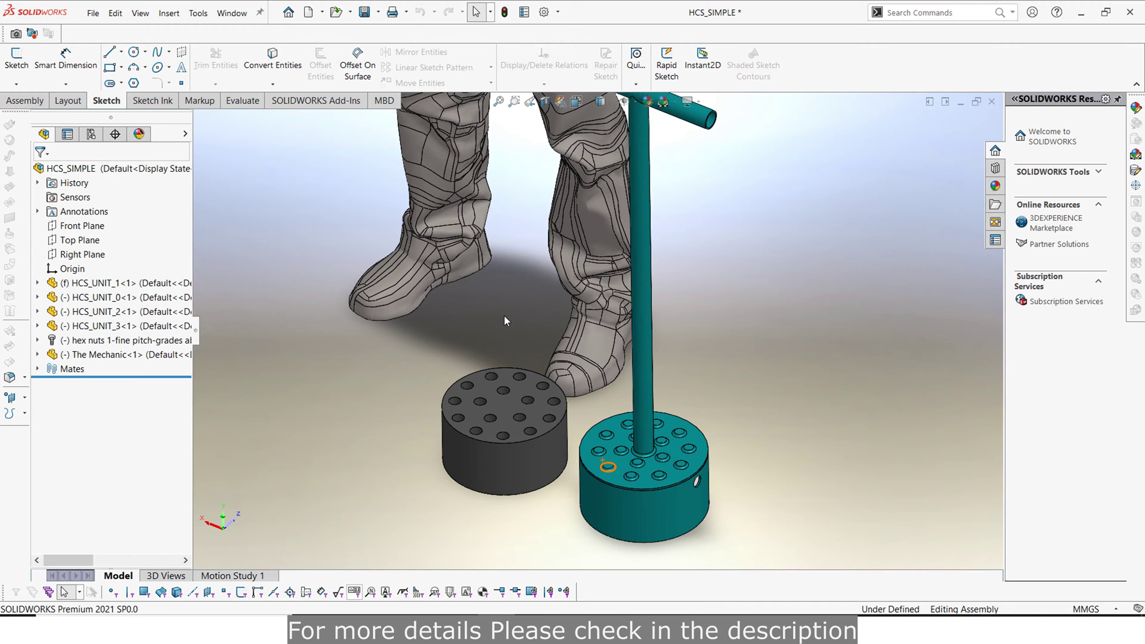
scroll(507, 396, down, 3)
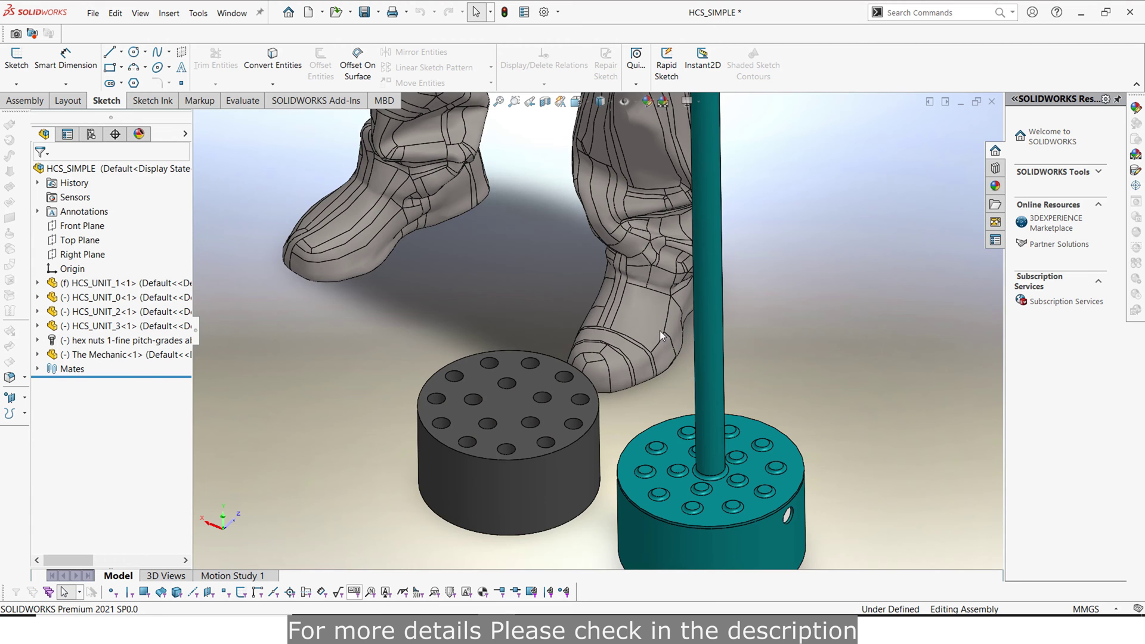
scroll(596, 340, up, 5)
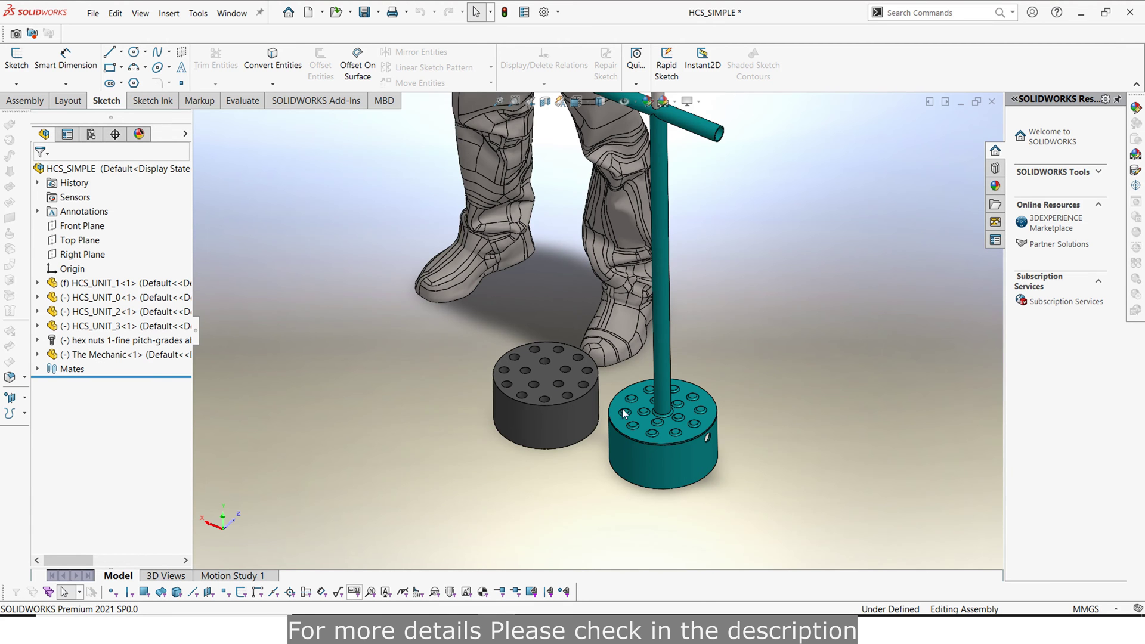
- Zoom back out over the whole press and mould, then select the Front Plane
right_click(779, 249)
click(799, 299)
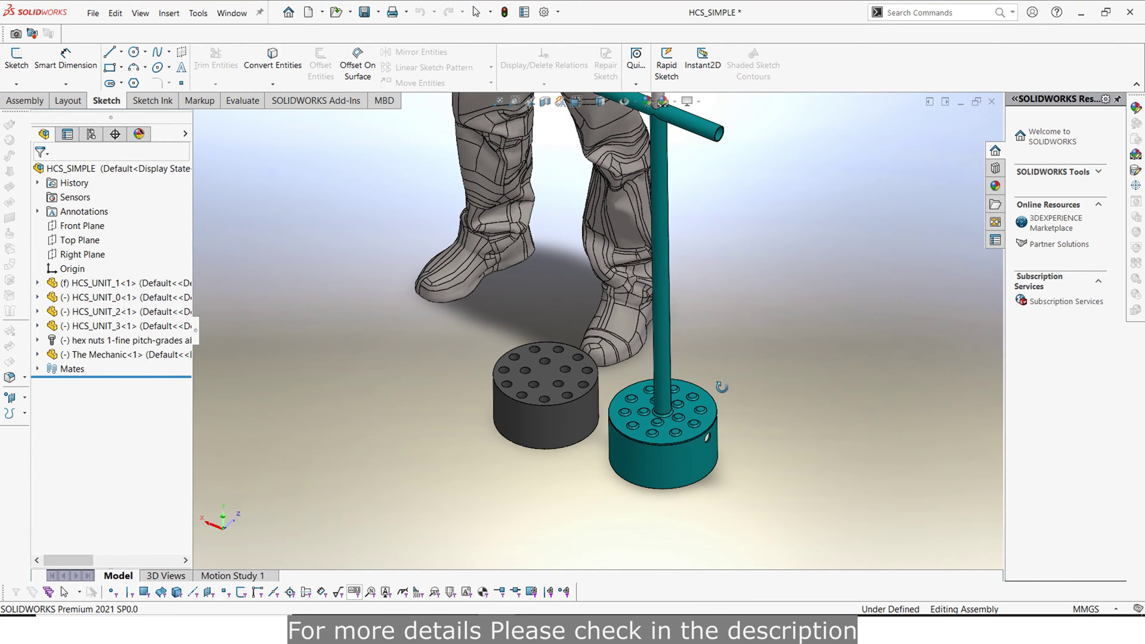
right_click(761, 278)
click(795, 289)
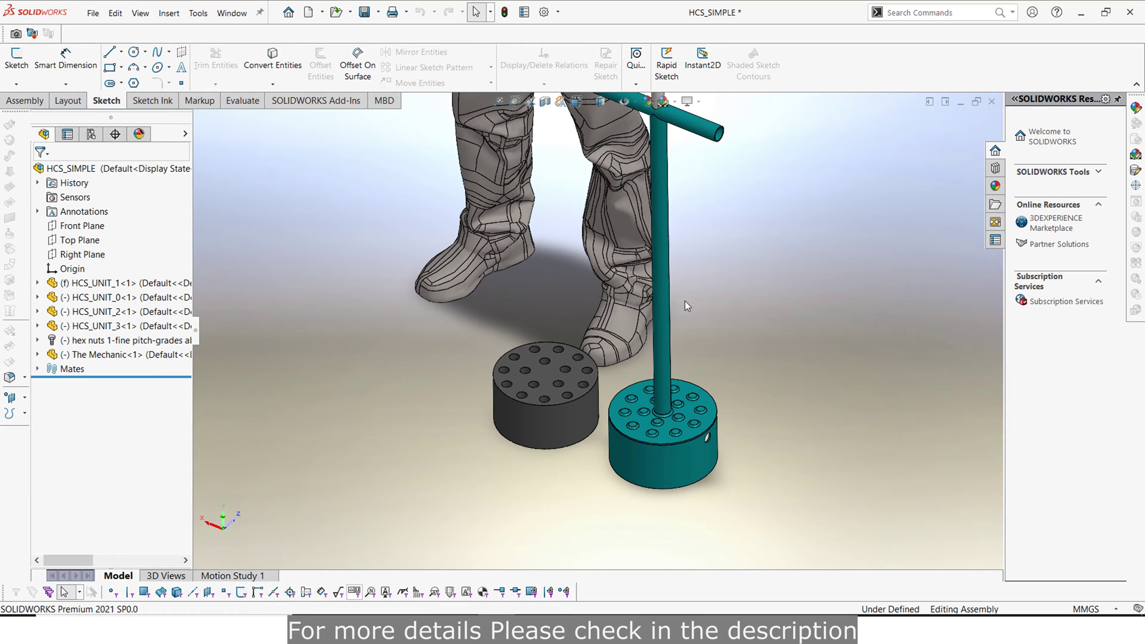
scroll(719, 363, up, 3)
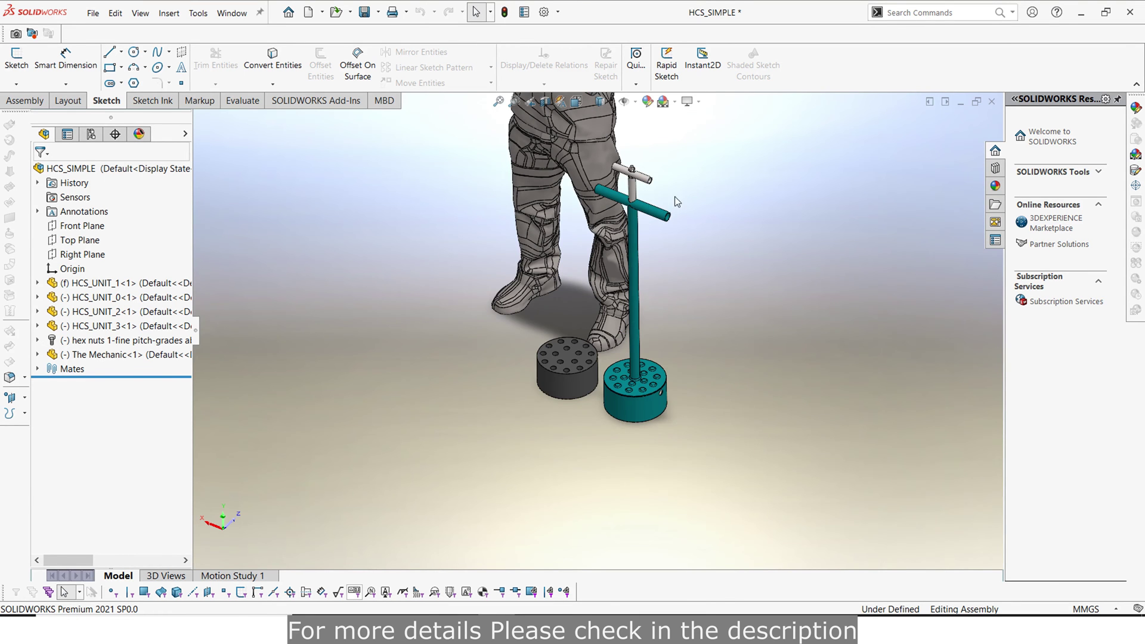
click(81, 226)
- Start a line at the T-bar's upper-left corner, end the chain, and exit the sketch discarding it
click(110, 52)
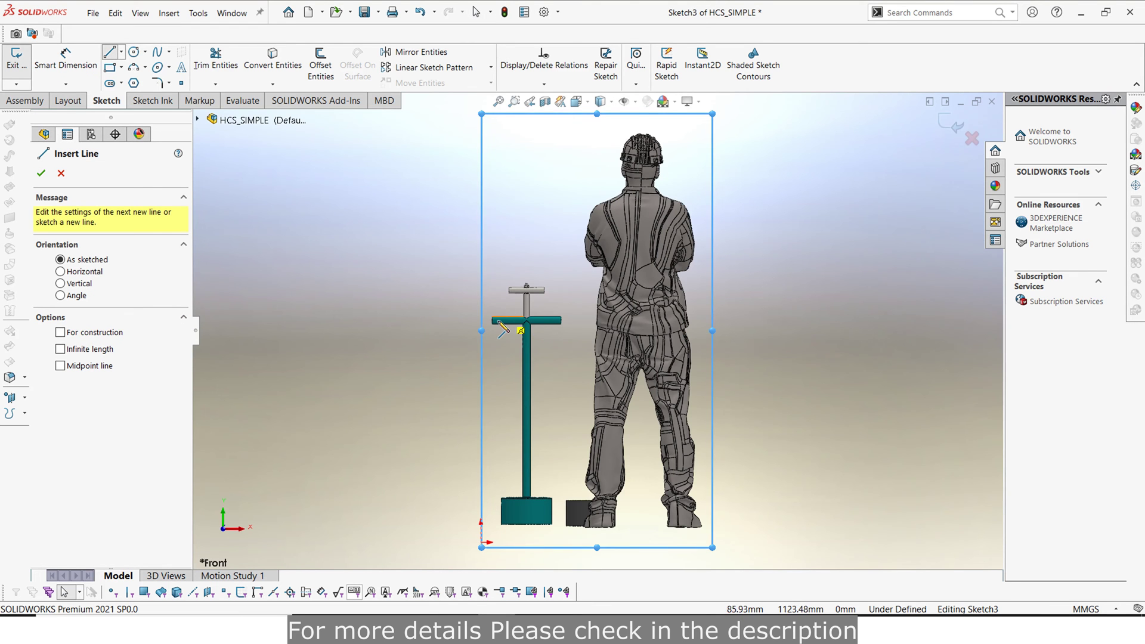
click(493, 321)
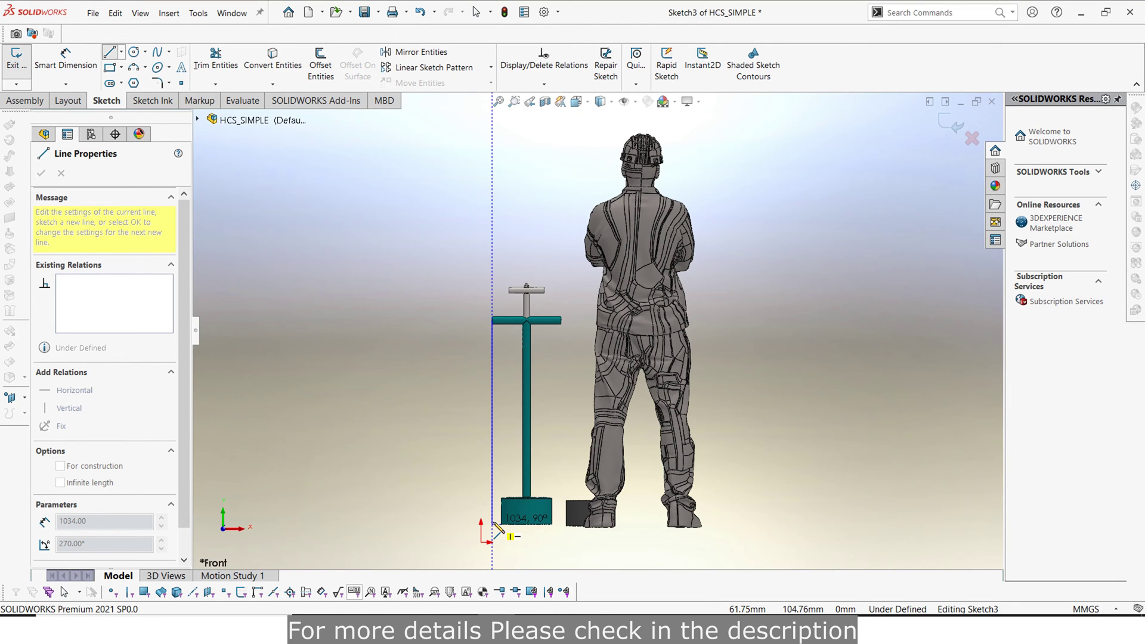
right_click(537, 260)
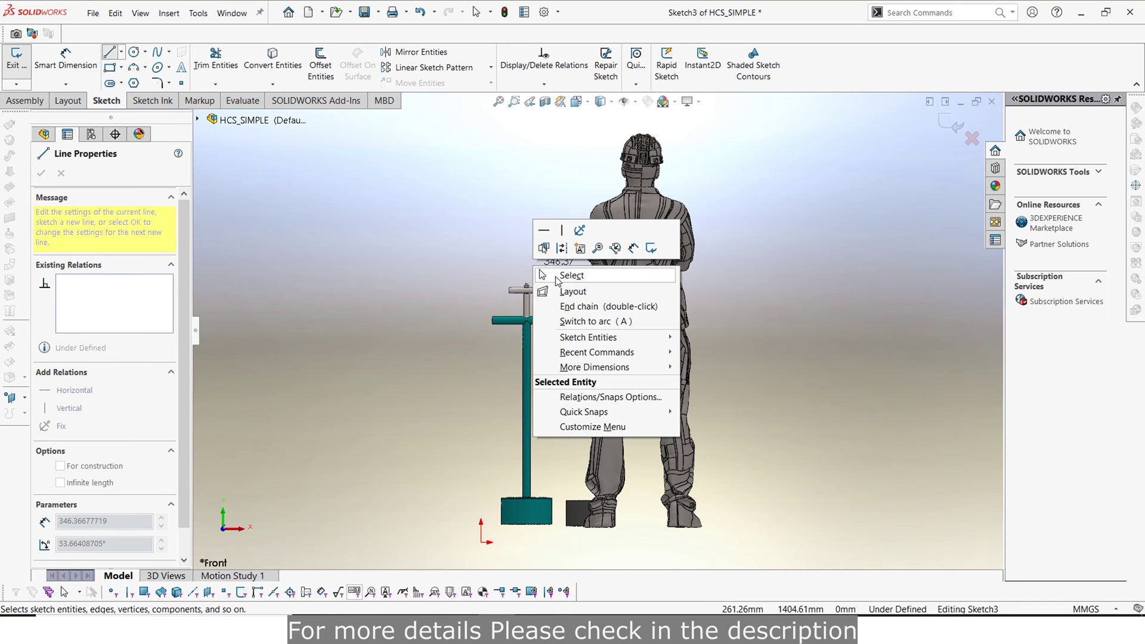
click(587, 308)
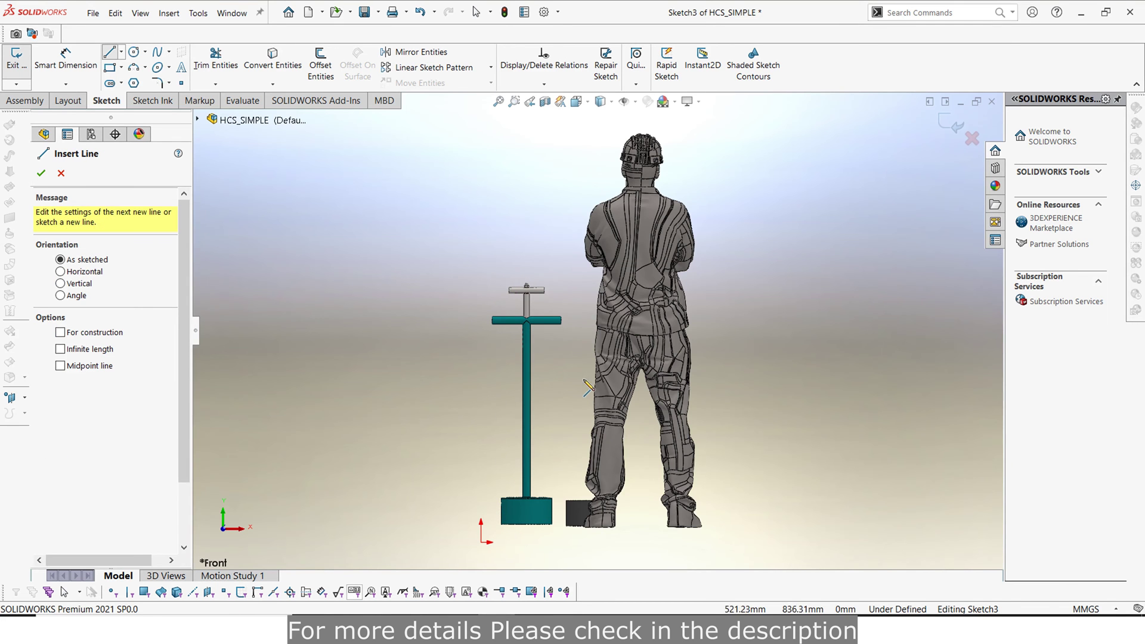
key(Escape)
click(972, 139)
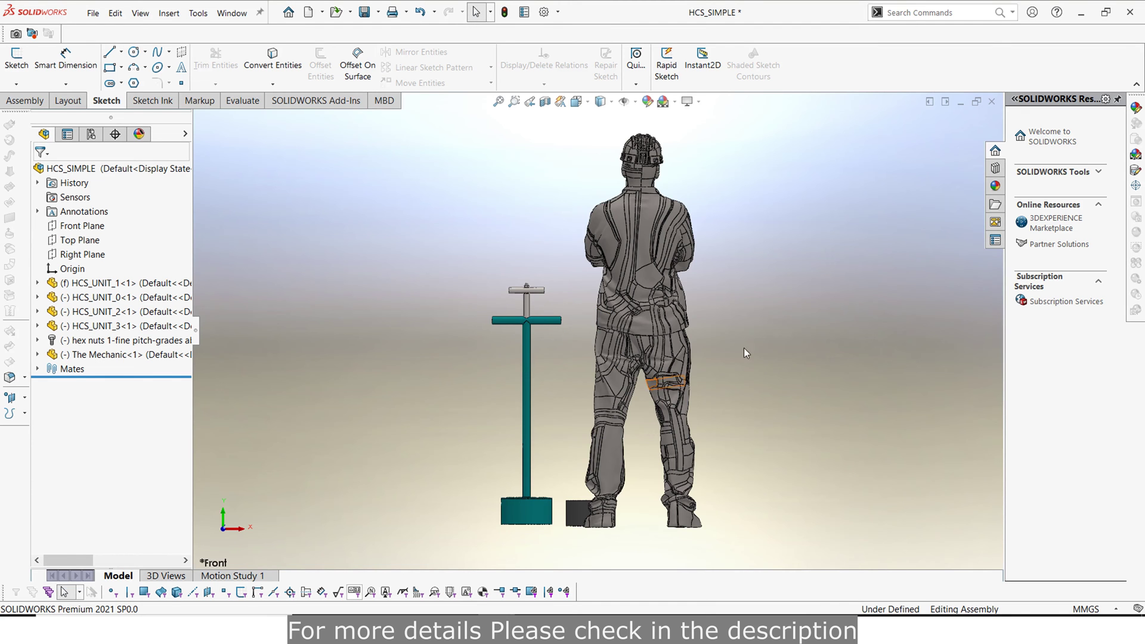
- Orbit and zoom the assembly to a three-quarter front view of the mechanic and press
right_click(795, 328)
click(805, 356)
drag(805, 357, 725, 347)
drag(624, 400, 626, 464)
scroll(626, 468, down, 3)
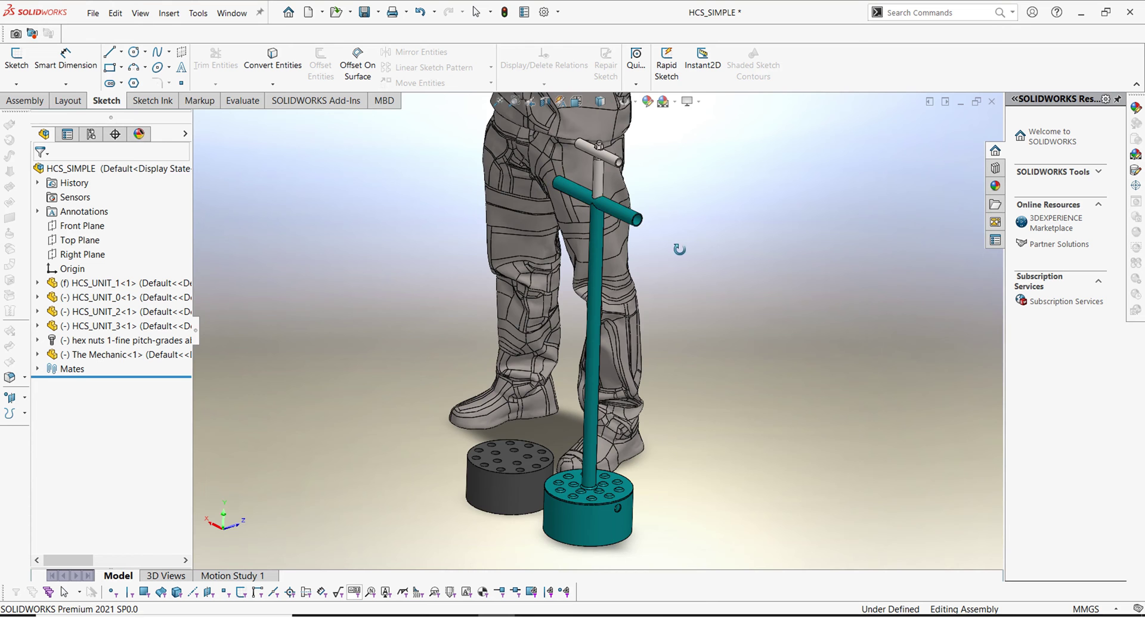
scroll(648, 327, up, 2)
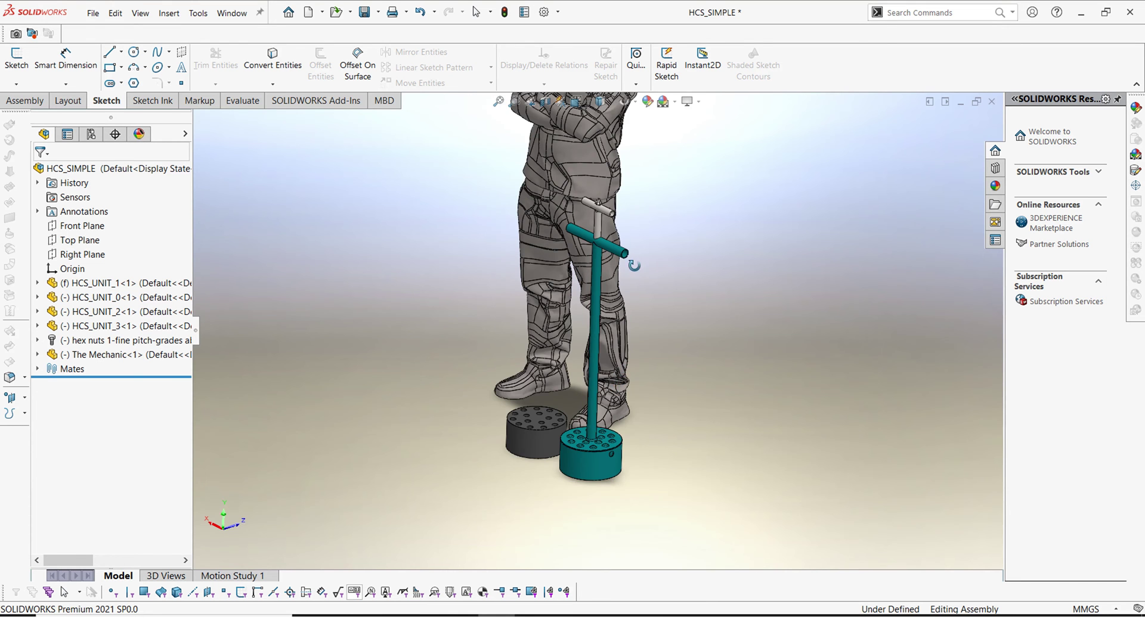
middle_drag(634, 265, 662, 254)
- Select the press shaft and T-handle and open the press as its own part
right_click(662, 255)
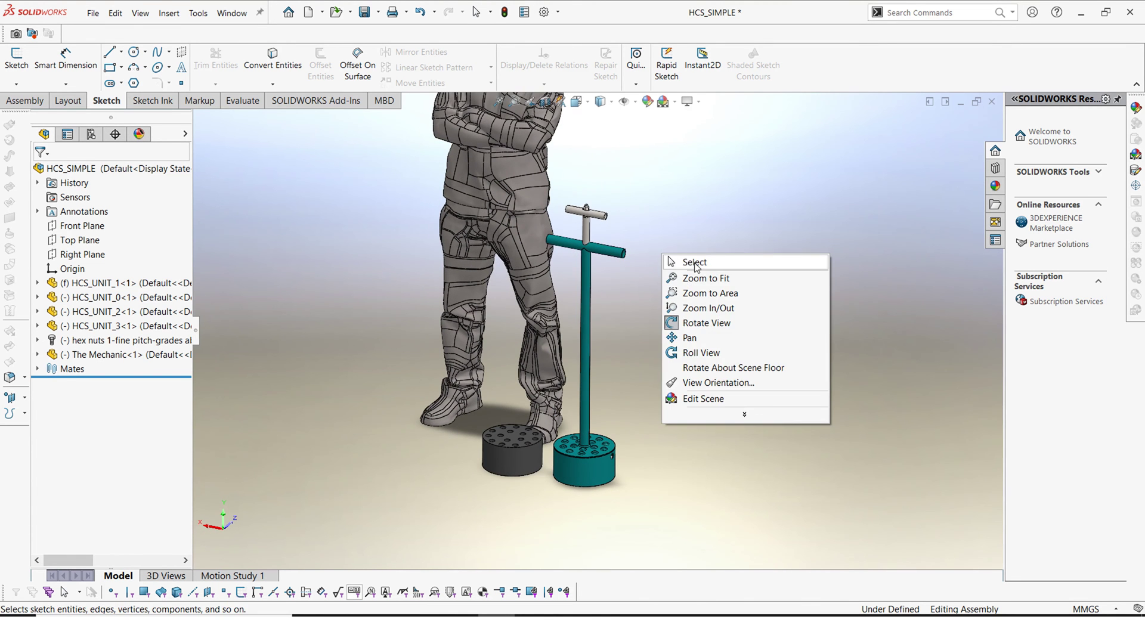
click(694, 263)
click(591, 297)
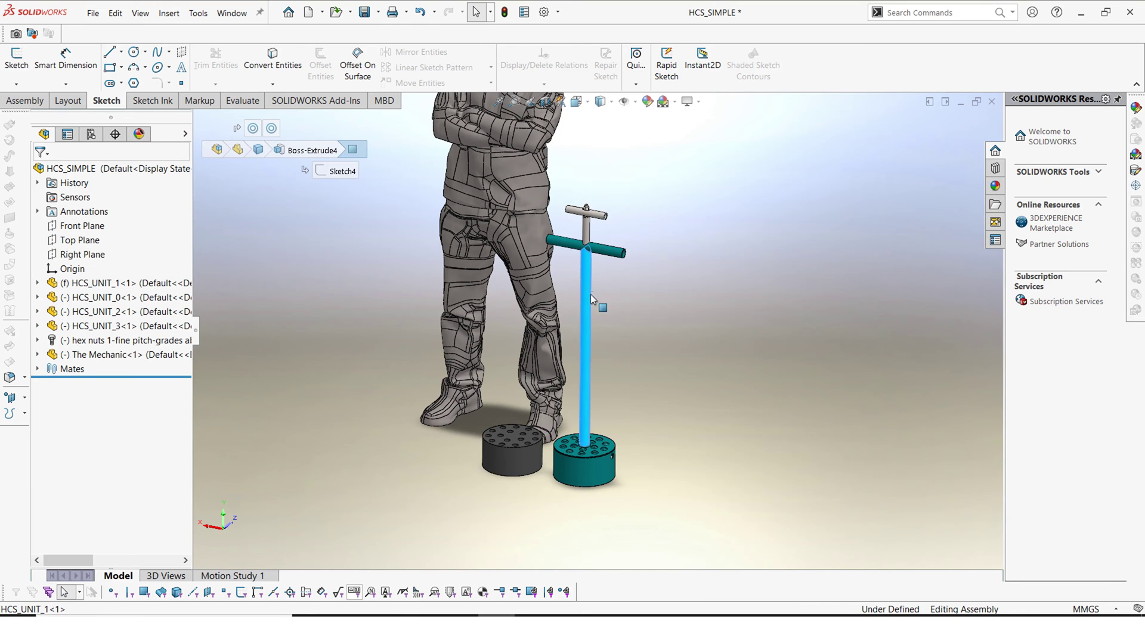
click(620, 254)
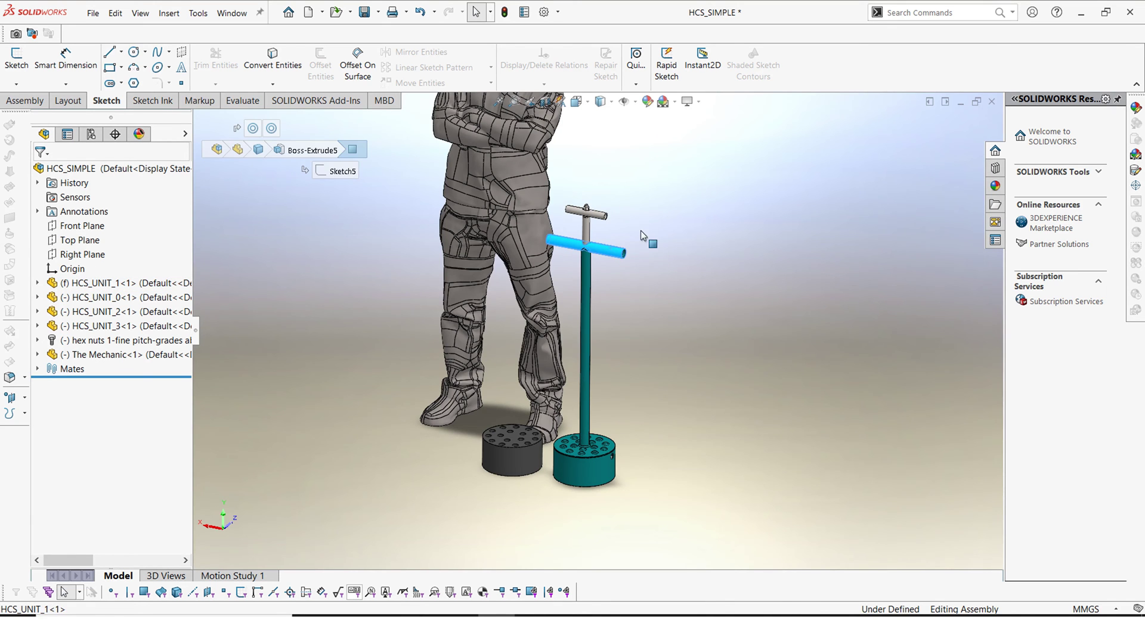
click(668, 178)
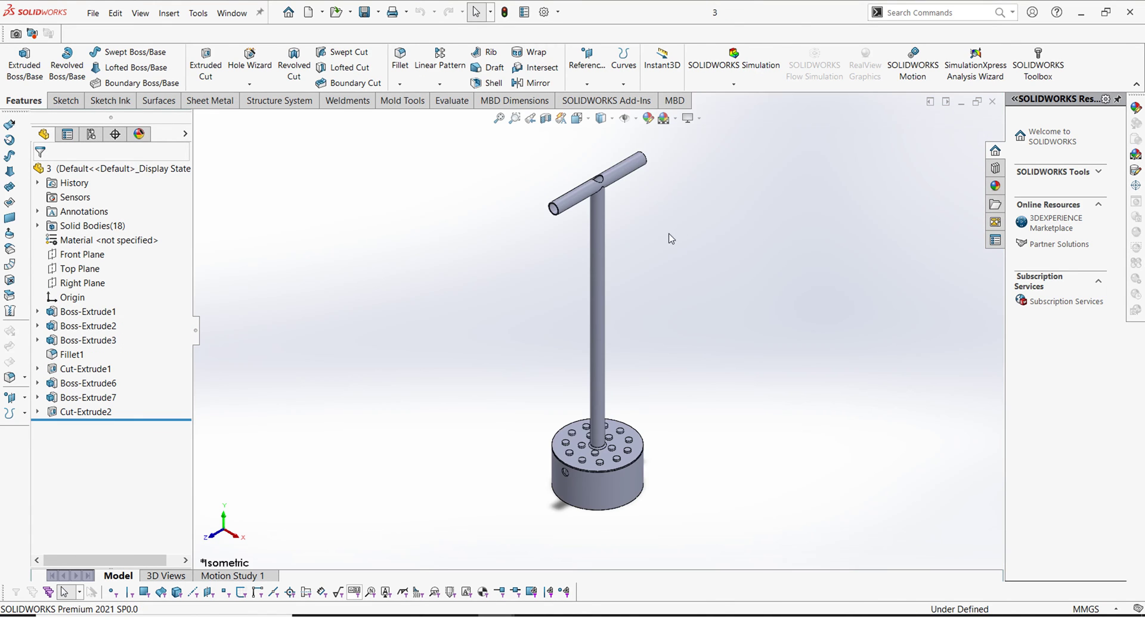
scroll(623, 417, down, 3)
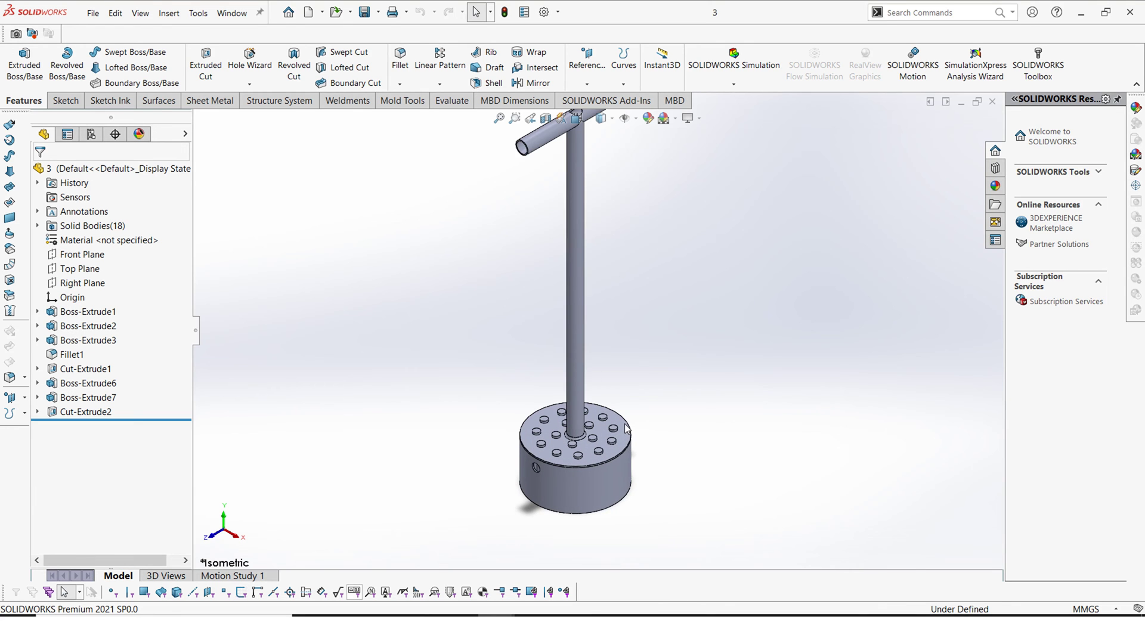
right_click(643, 295)
click(690, 347)
drag(690, 347, 578, 216)
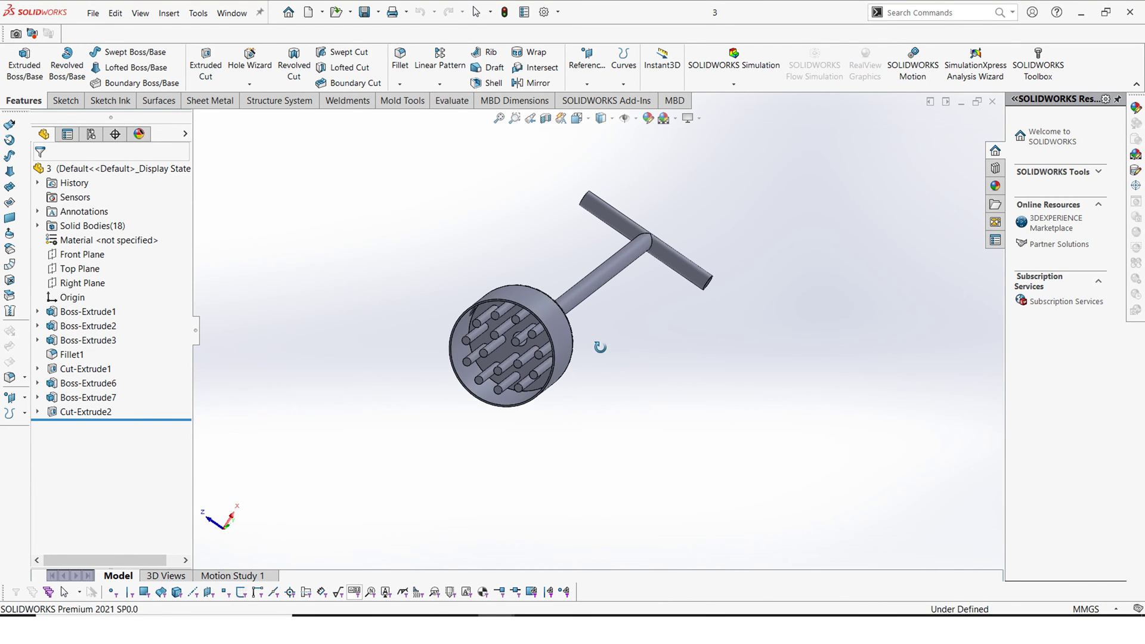
drag(600, 347, 642, 317)
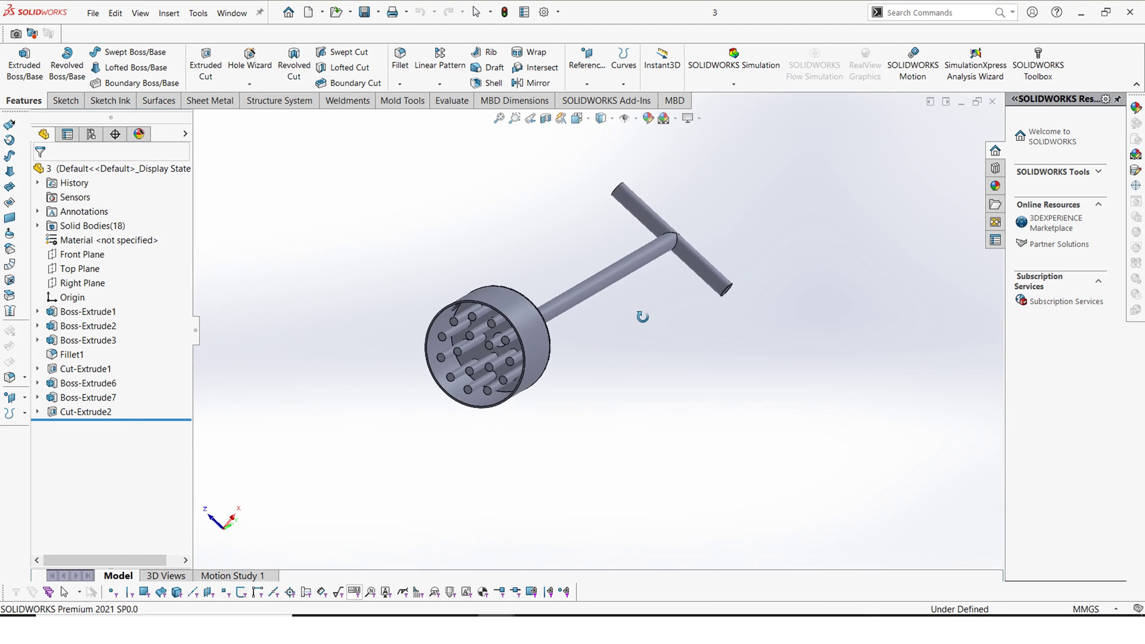
right_click(645, 317)
click(499, 323)
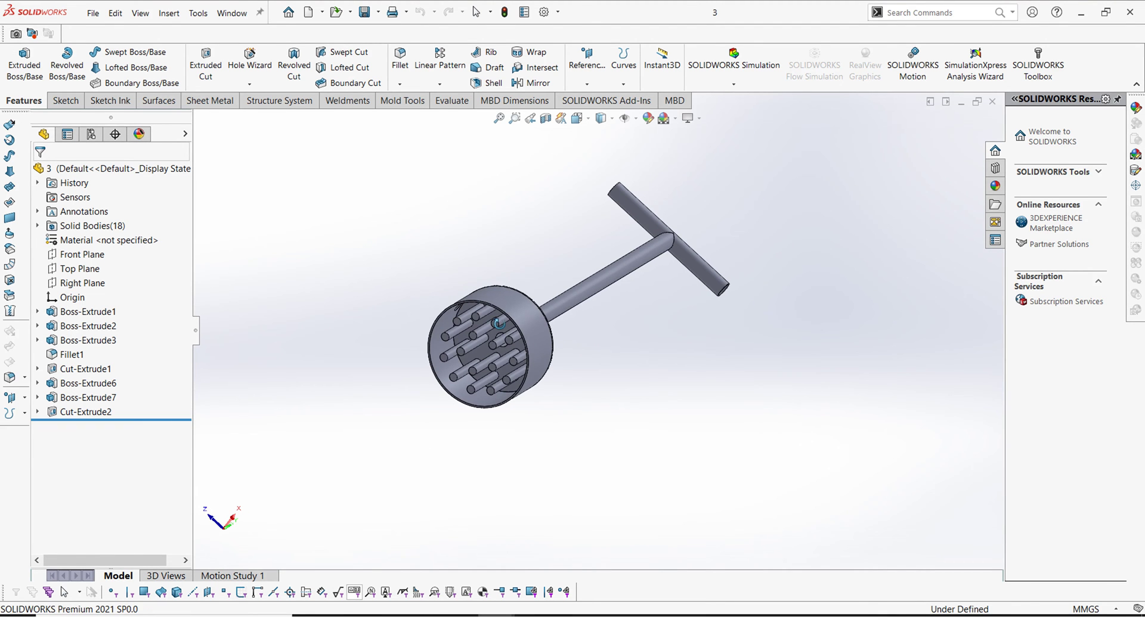
right_click(417, 246)
click(438, 257)
click(605, 296)
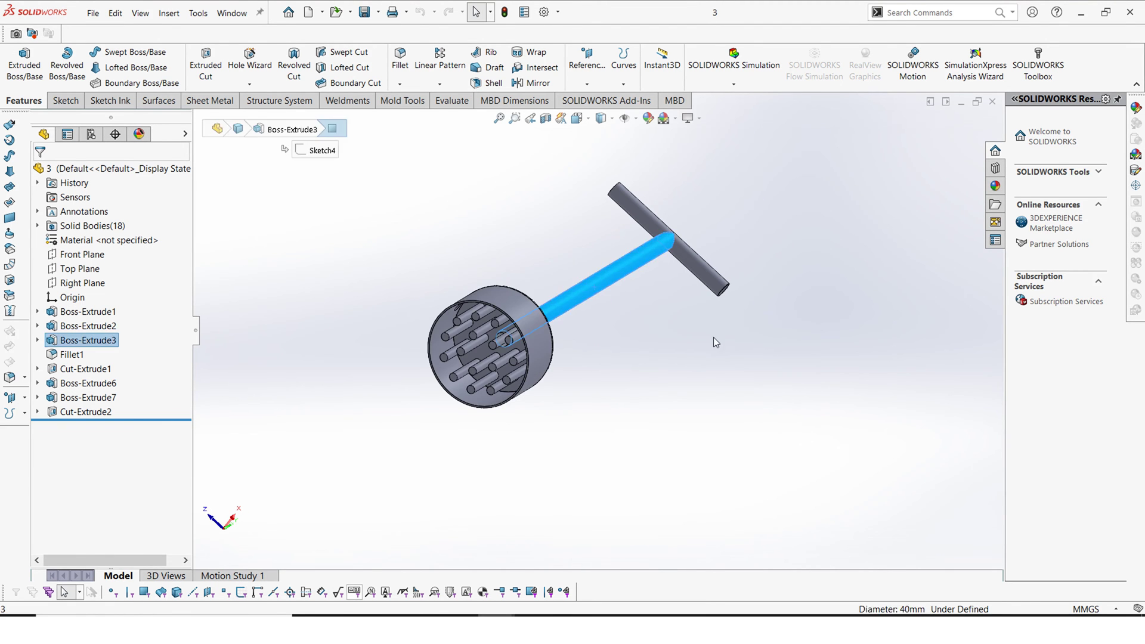
key(Escape)
click(705, 281)
key(Escape)
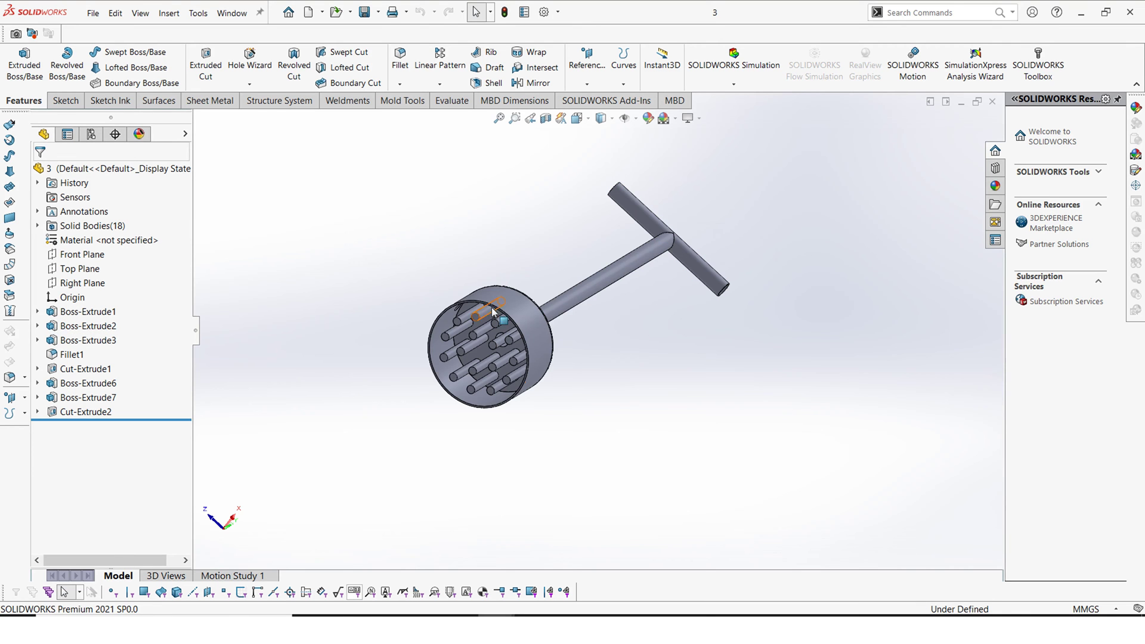
click(495, 303)
right_click(396, 281)
key(Escape)
key(Escape)
right_click(596, 385)
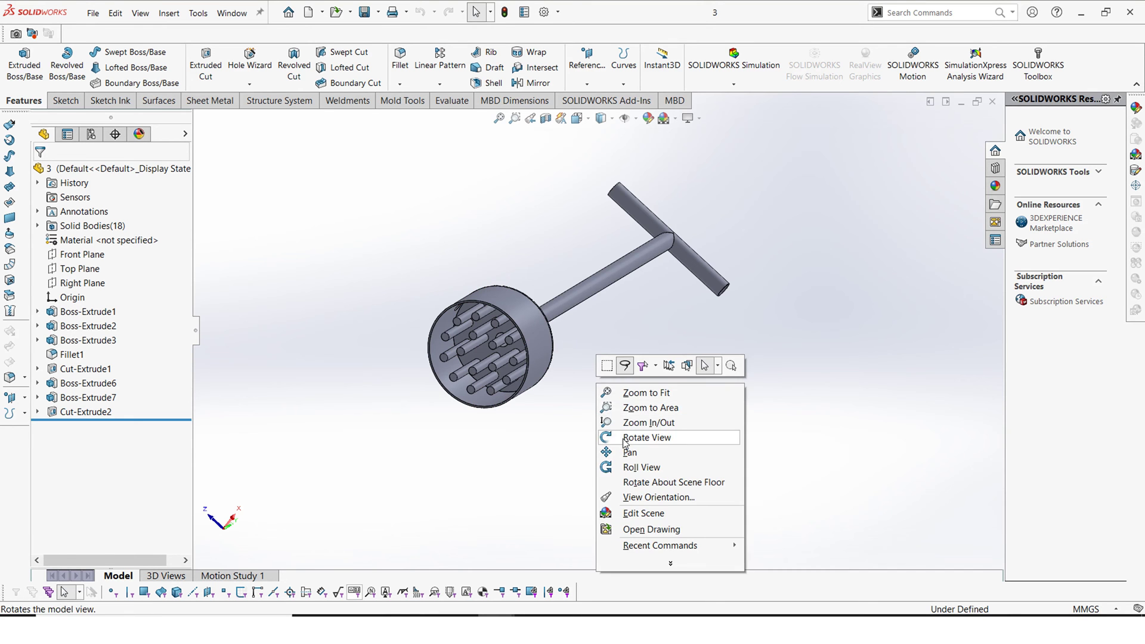
click(622, 434)
drag(464, 344, 364, 366)
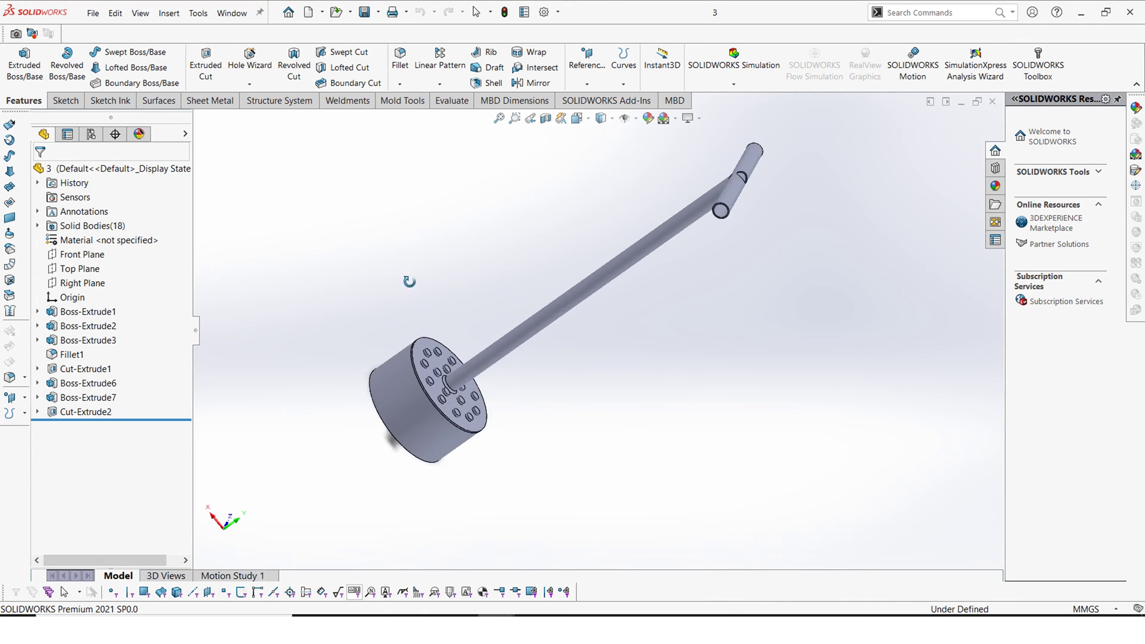
drag(409, 282, 486, 297)
right_click(486, 296)
click(495, 302)
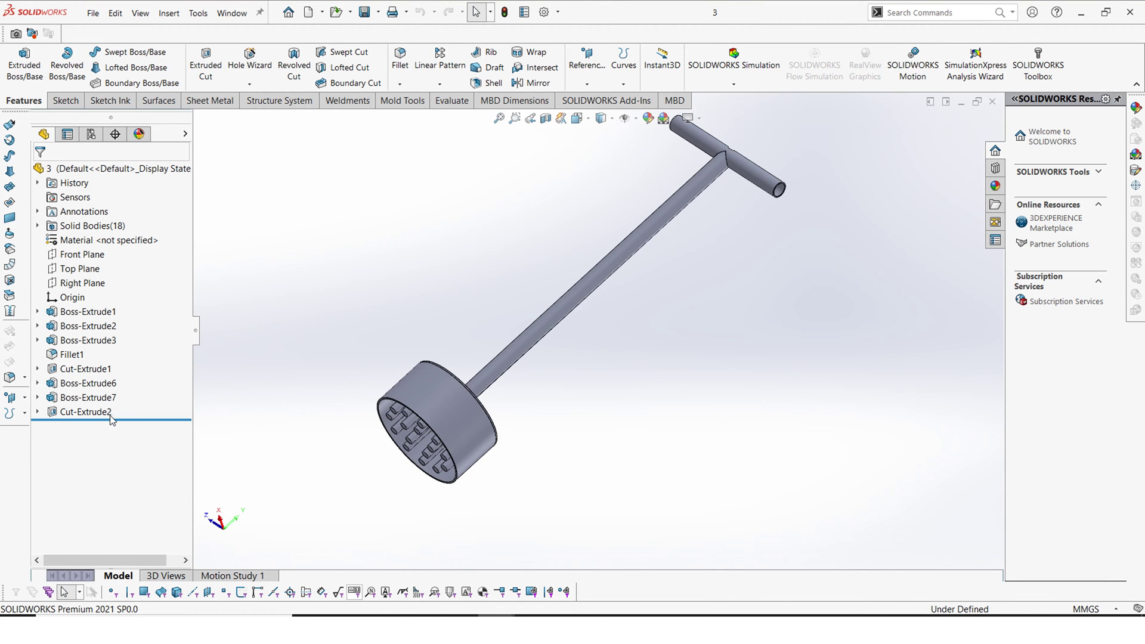
drag(105, 421, 135, 319)
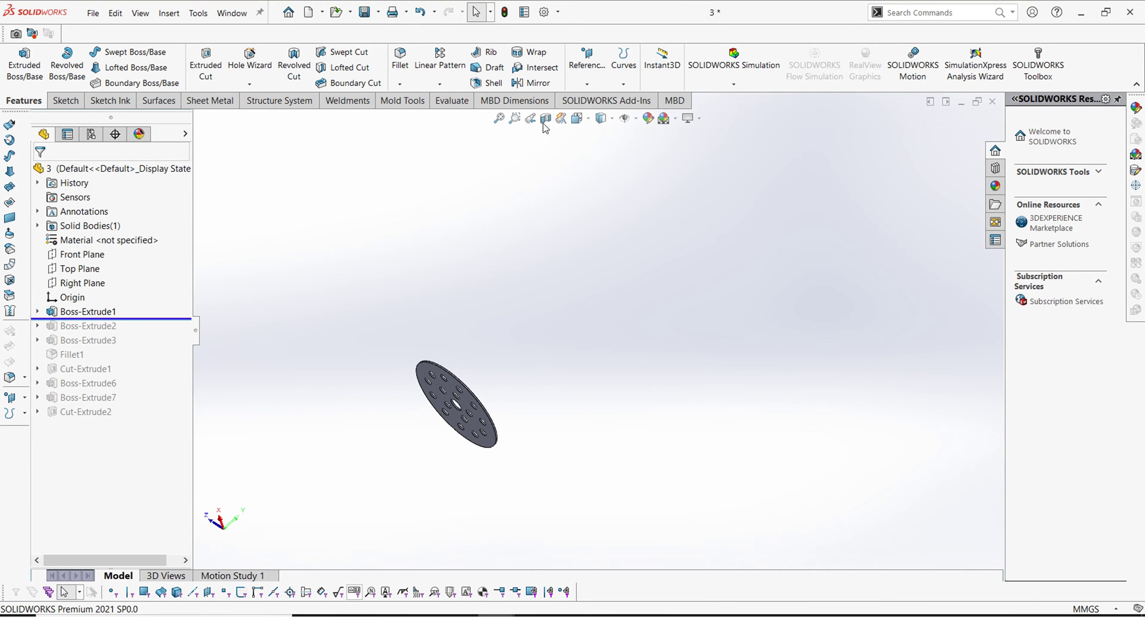
- In isometric view, edit Sketch1 to review the Ø258 disc, Ø34 centre hole and Ø20 rings
click(577, 118)
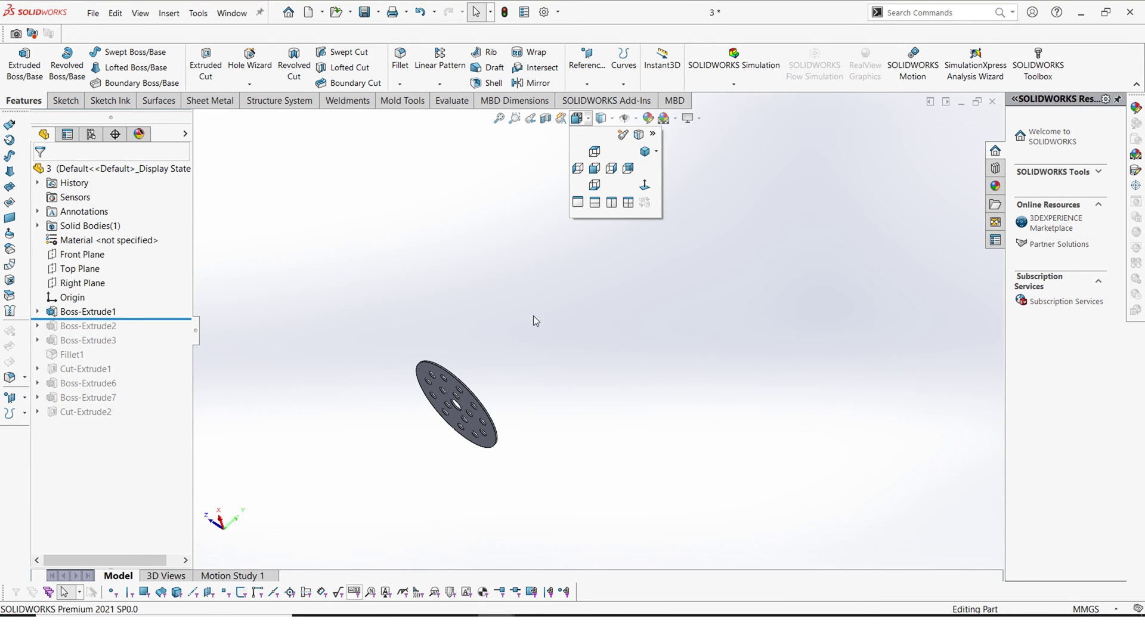
click(647, 156)
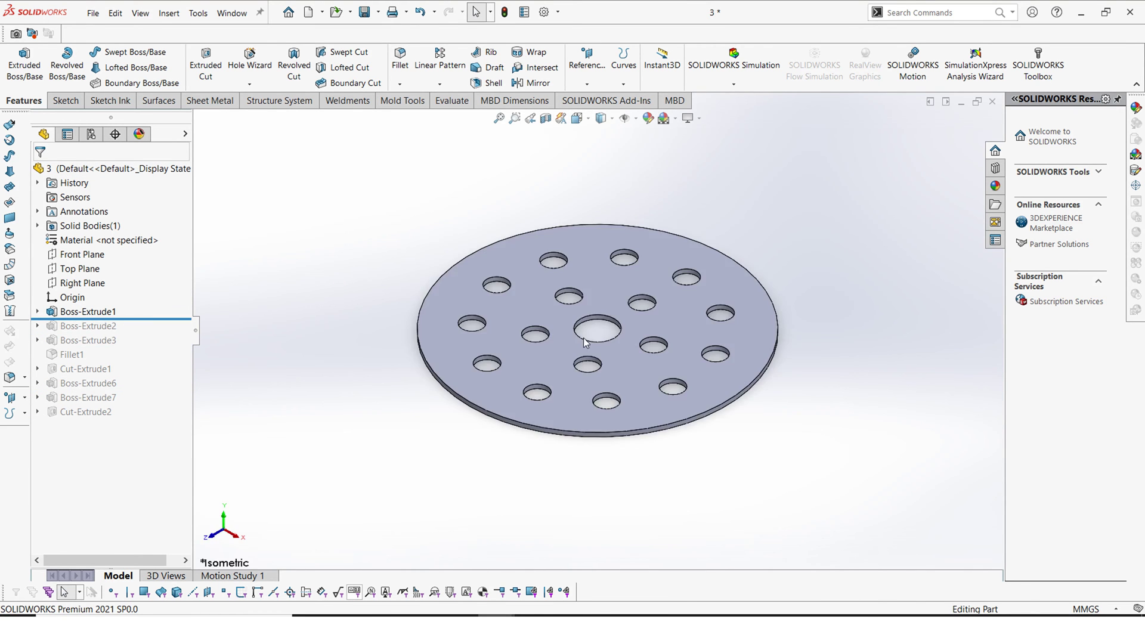
click(38, 311)
click(88, 325)
click(100, 283)
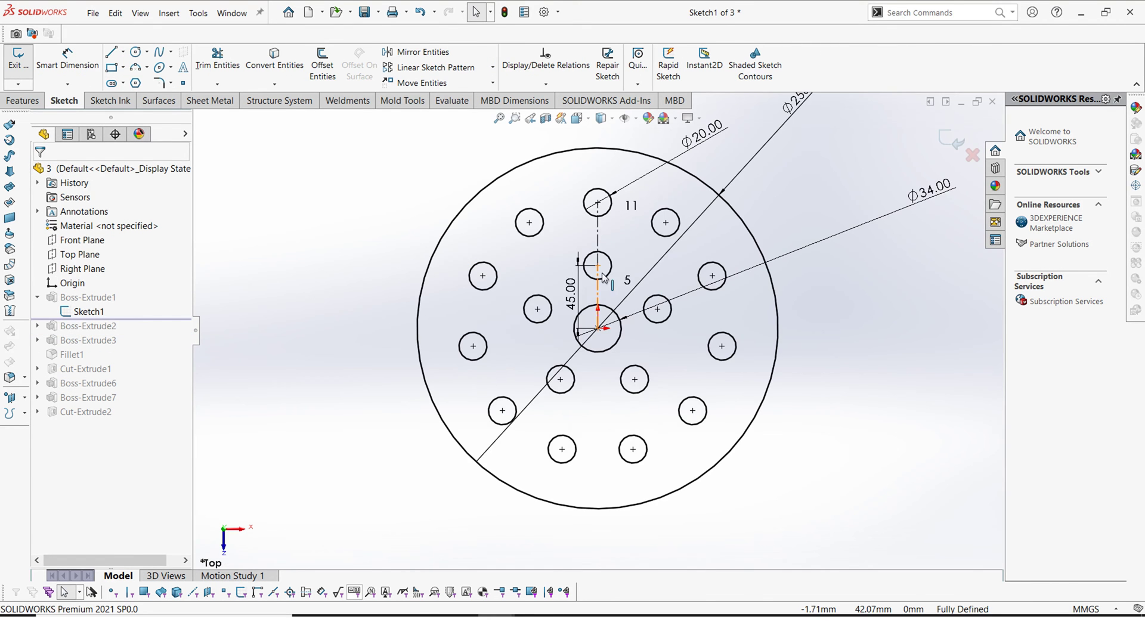
scroll(825, 277, up, 3)
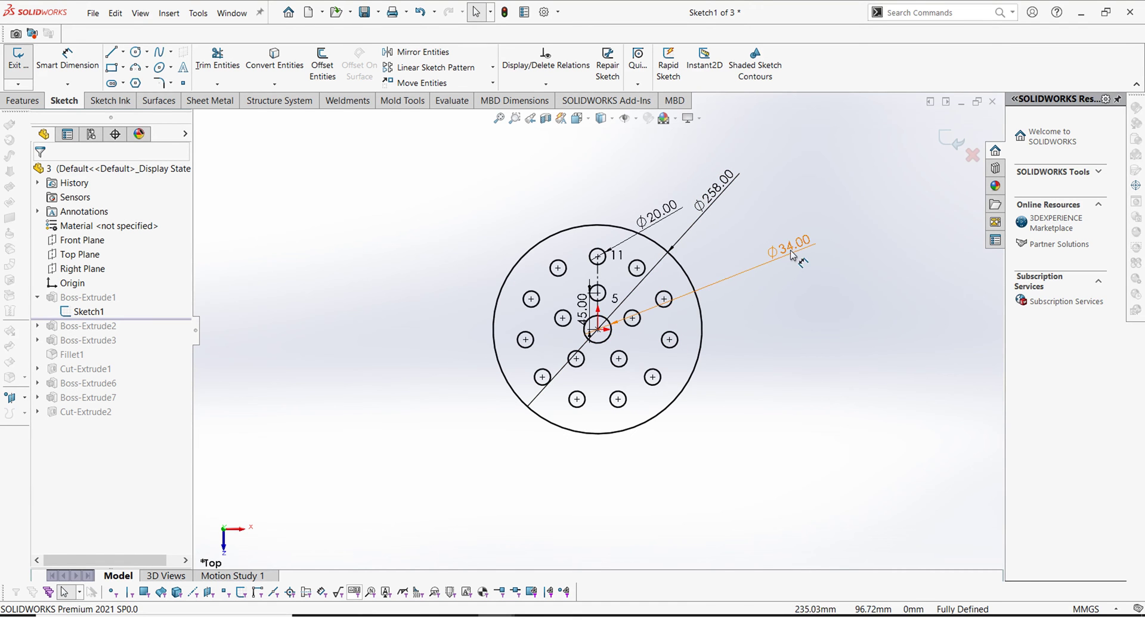
scroll(608, 301, down, 2)
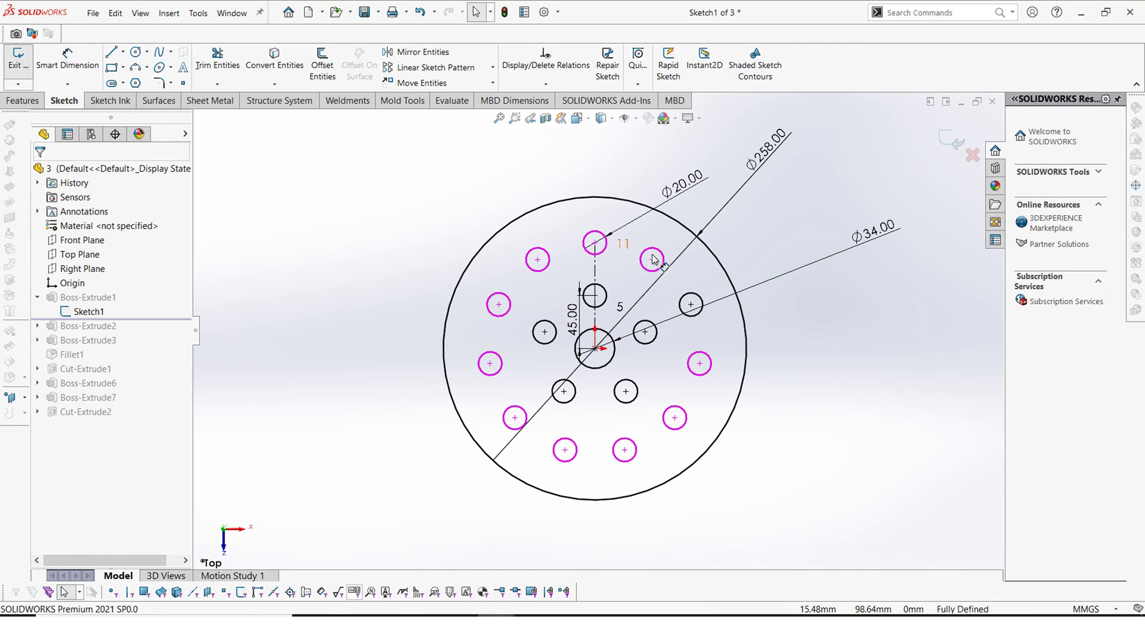
click(953, 140)
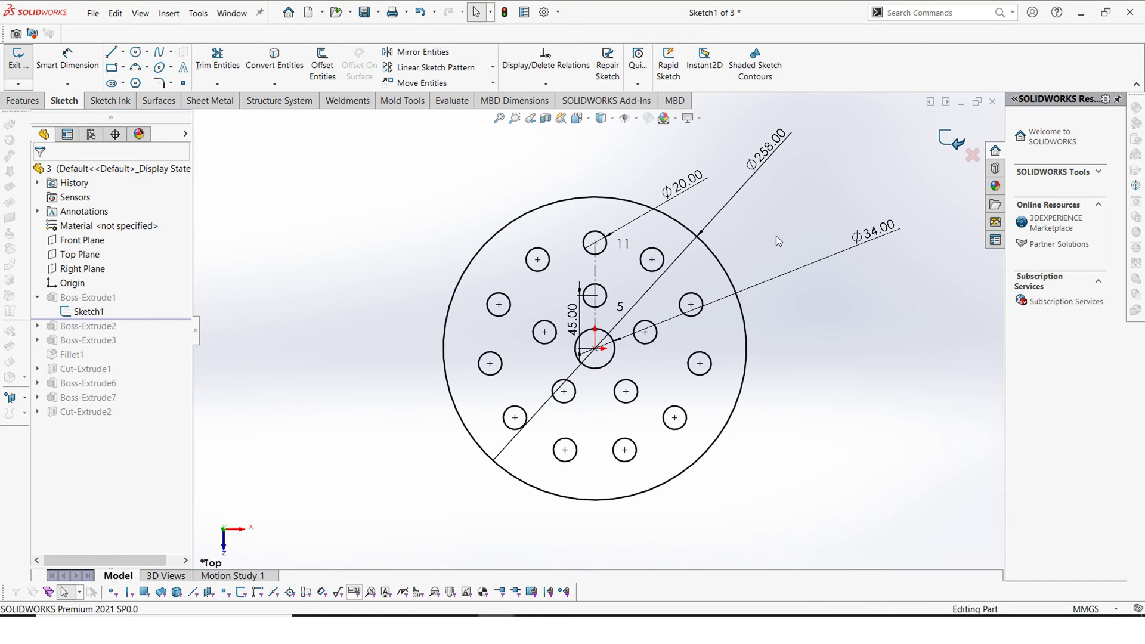
- Reopen Boss-Extrude1, confirm its 4.00 mm extrusion, and collapse it to hide Sketch1
click(89, 312)
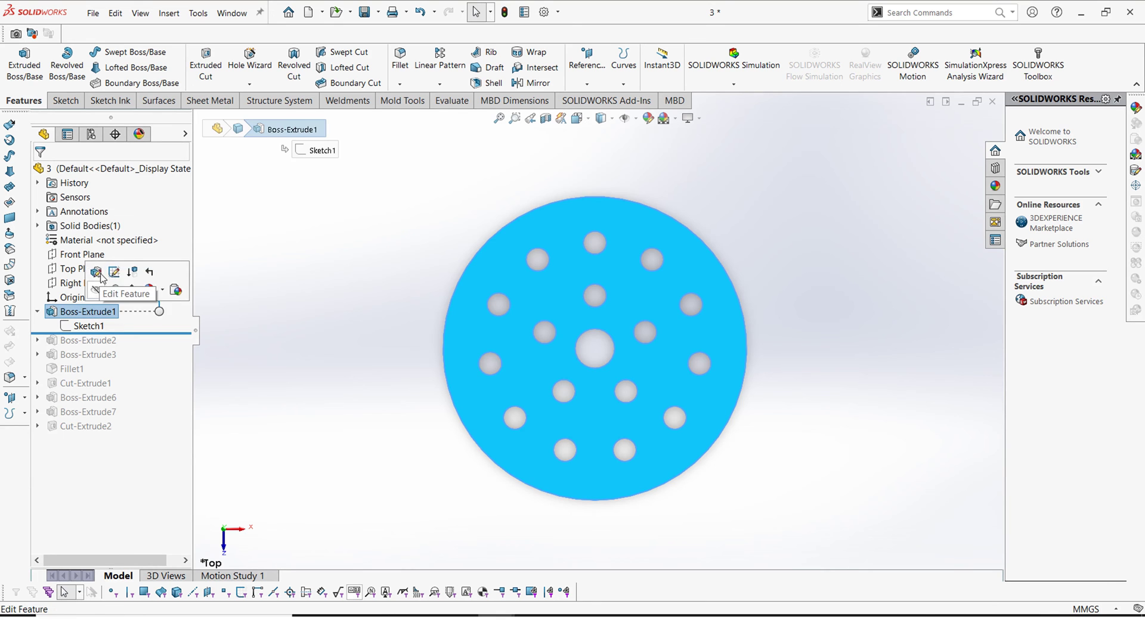
click(160, 276)
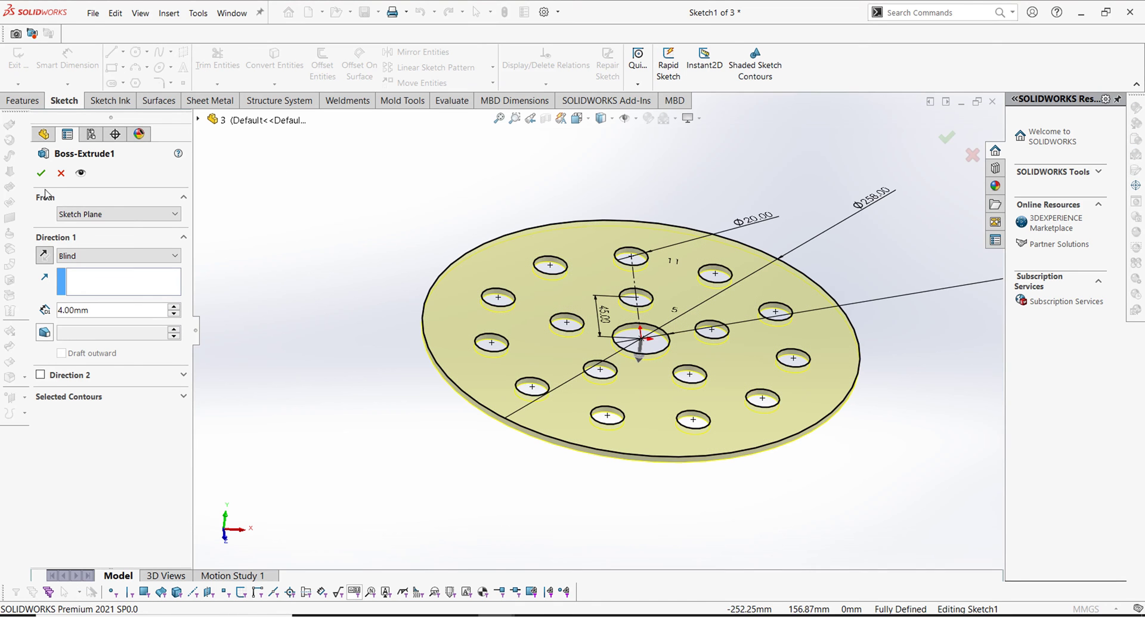
click(40, 173)
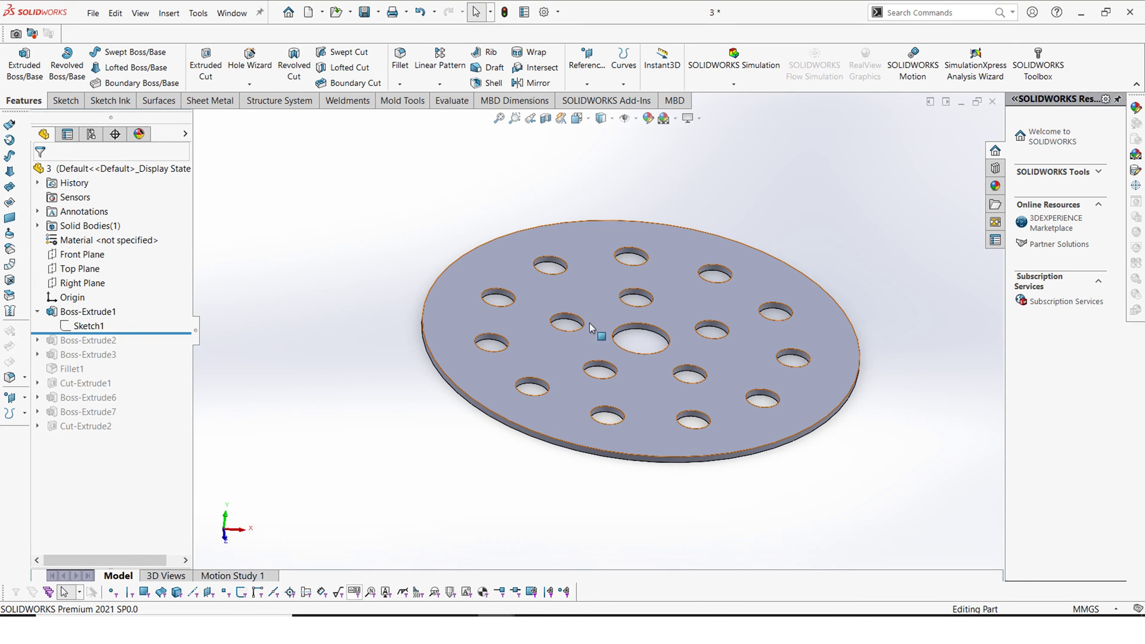
click(38, 312)
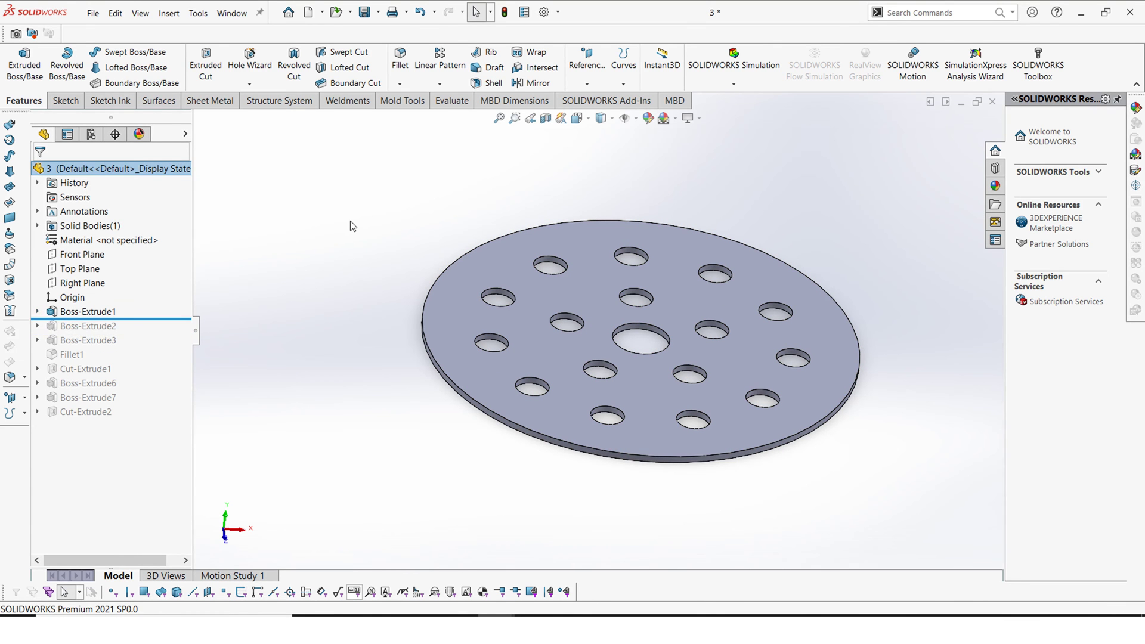
scroll(636, 298, up, 3)
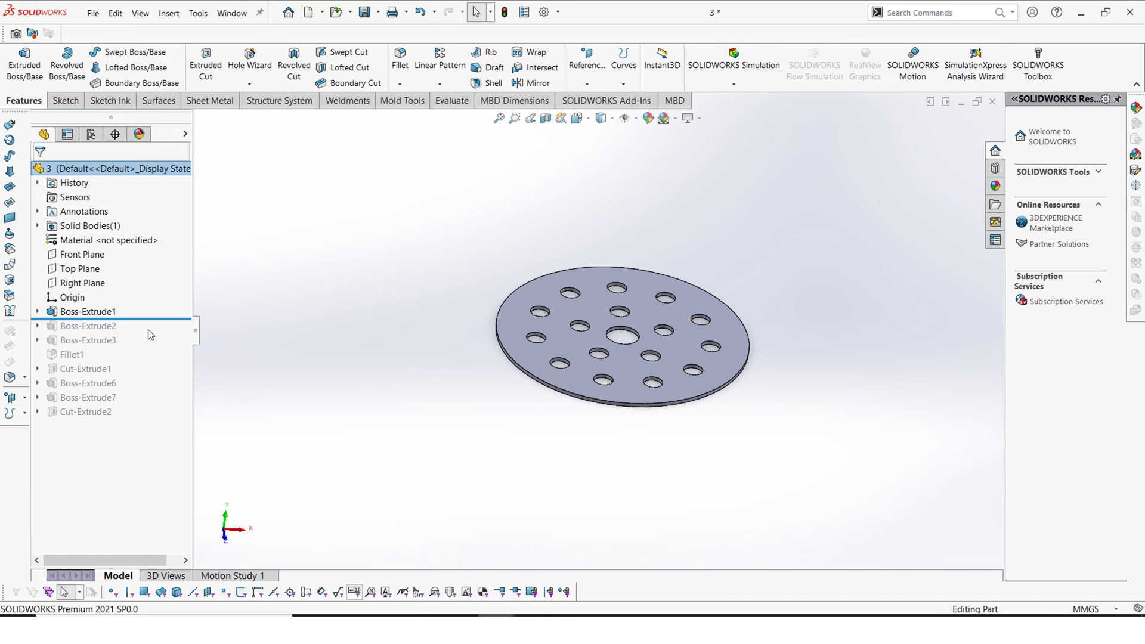
- Roll the part forward to include Boss-Extrude2 and orbit to see the tube above the disc
drag(115, 322, 116, 333)
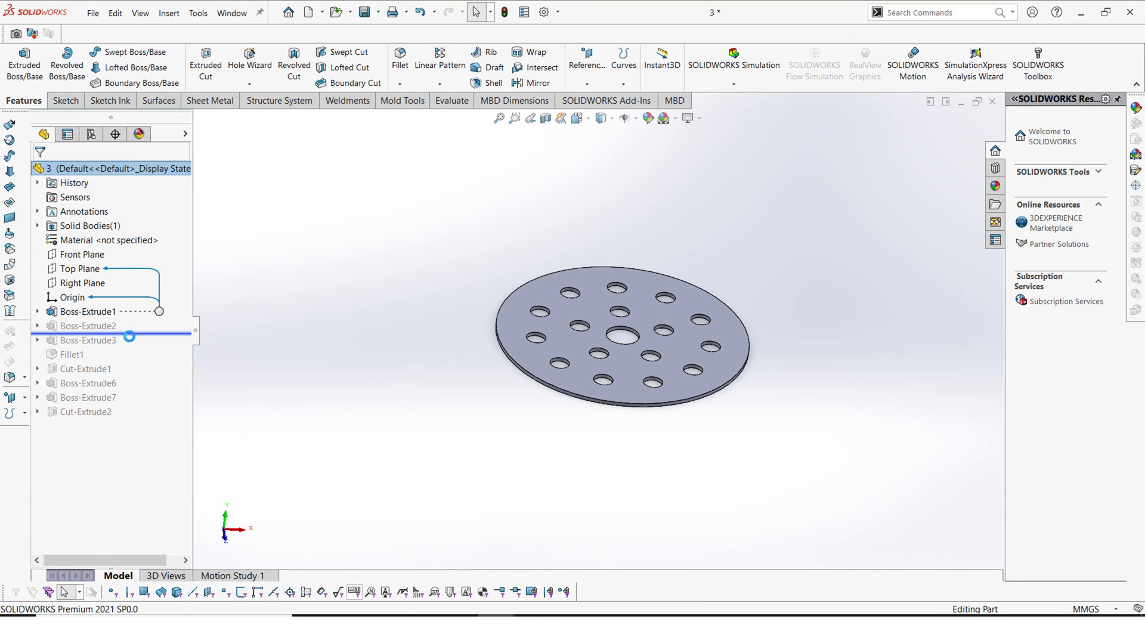
scroll(597, 263, up, 5)
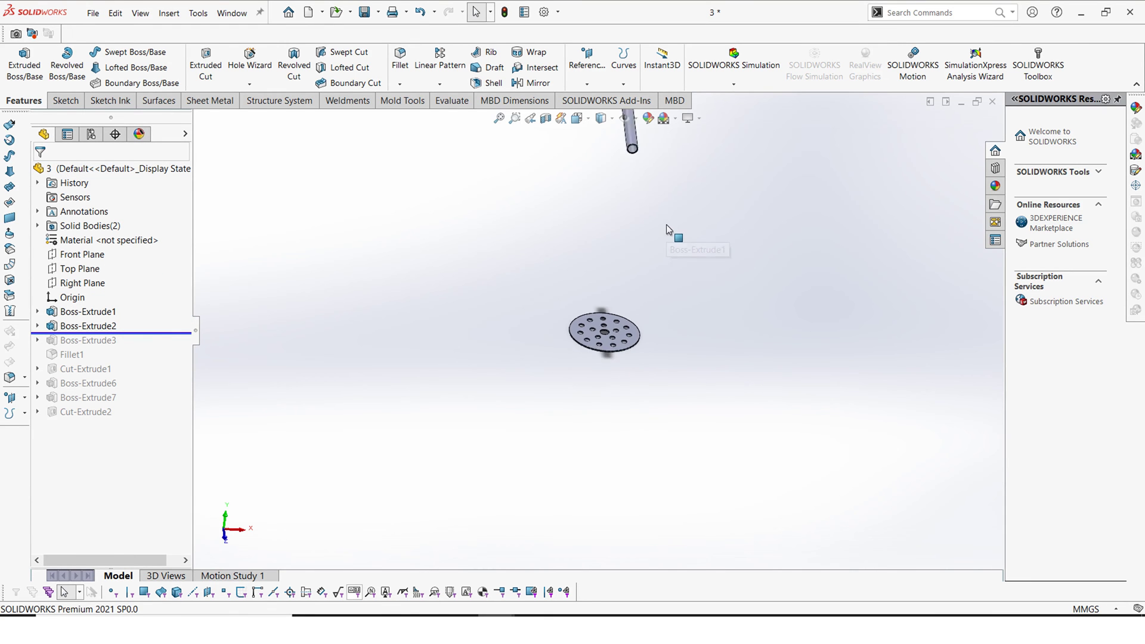
scroll(667, 174, down, 3)
right_click(677, 156)
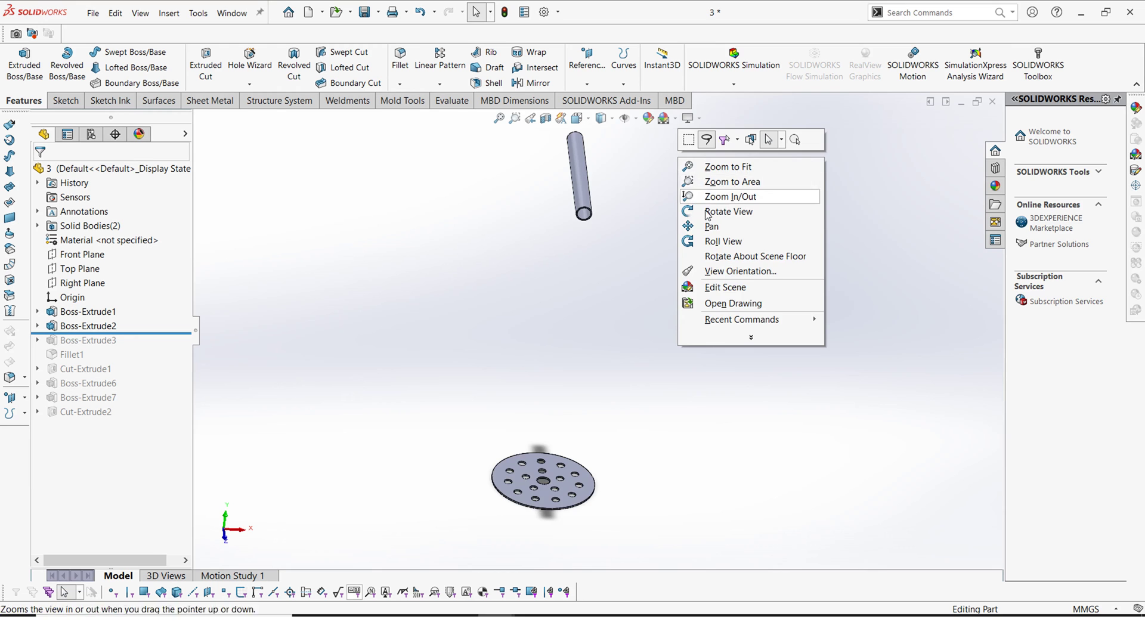
click(713, 210)
drag(713, 210, 703, 250)
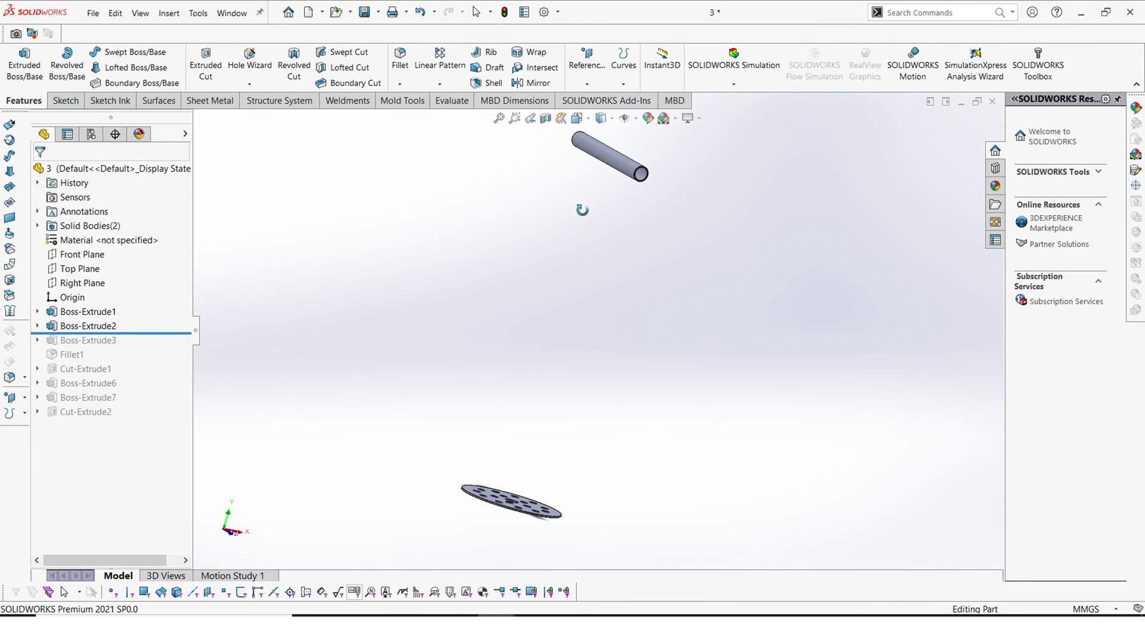
drag(633, 176, 568, 144)
right_click(427, 174)
click(450, 187)
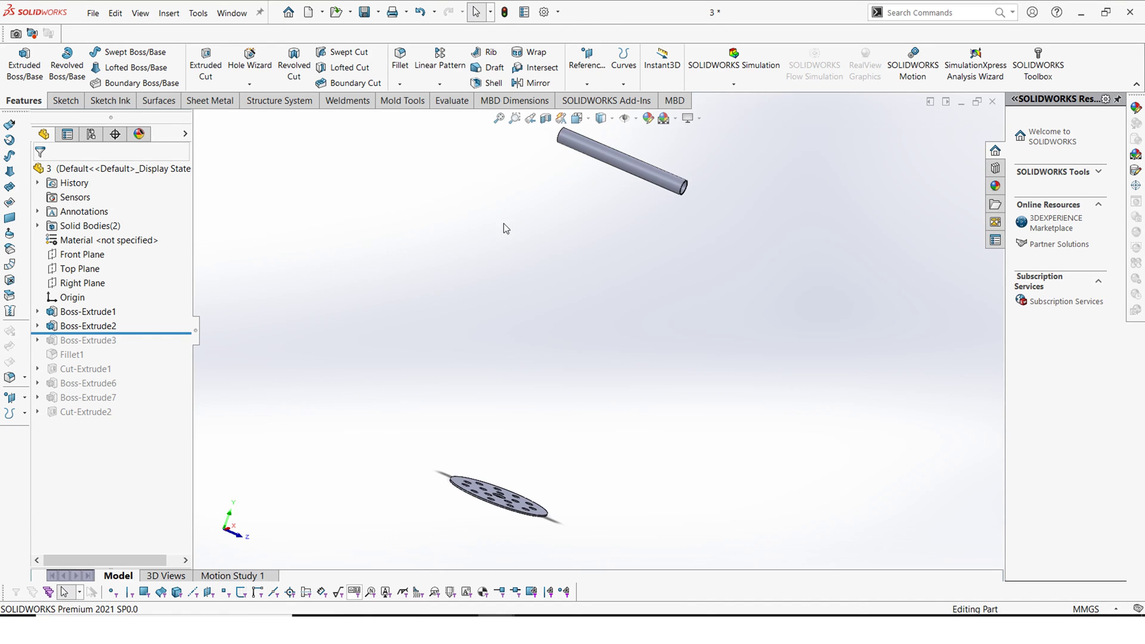
scroll(667, 204, down, 3)
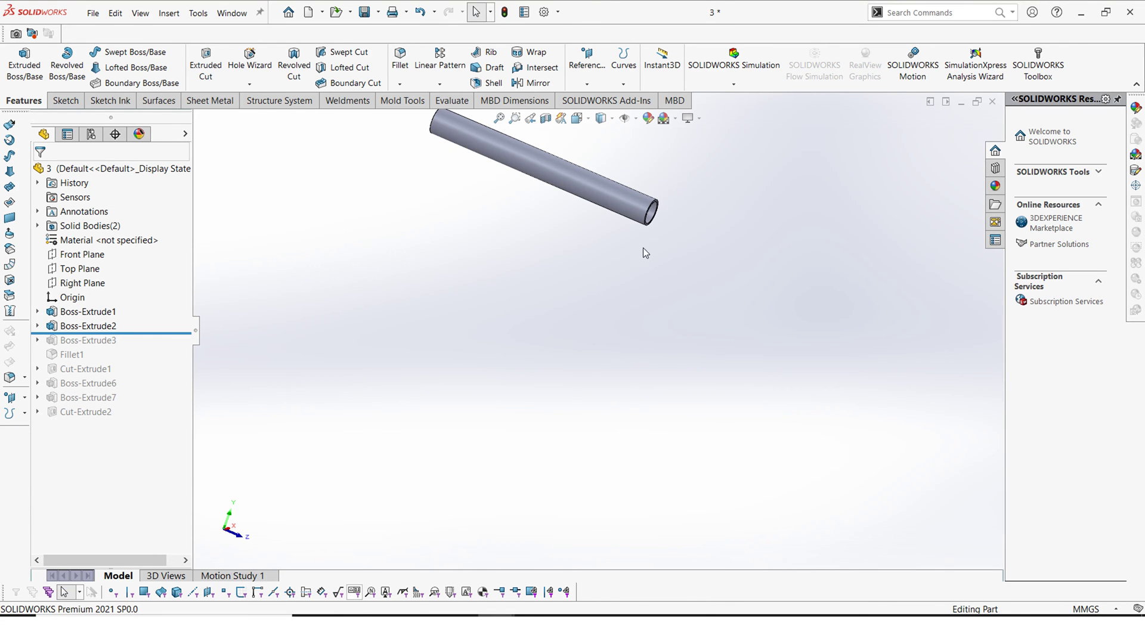
- Check Sketch3's Ø40 circle and 900 mm height dimension, then leave the sketch
click(82, 330)
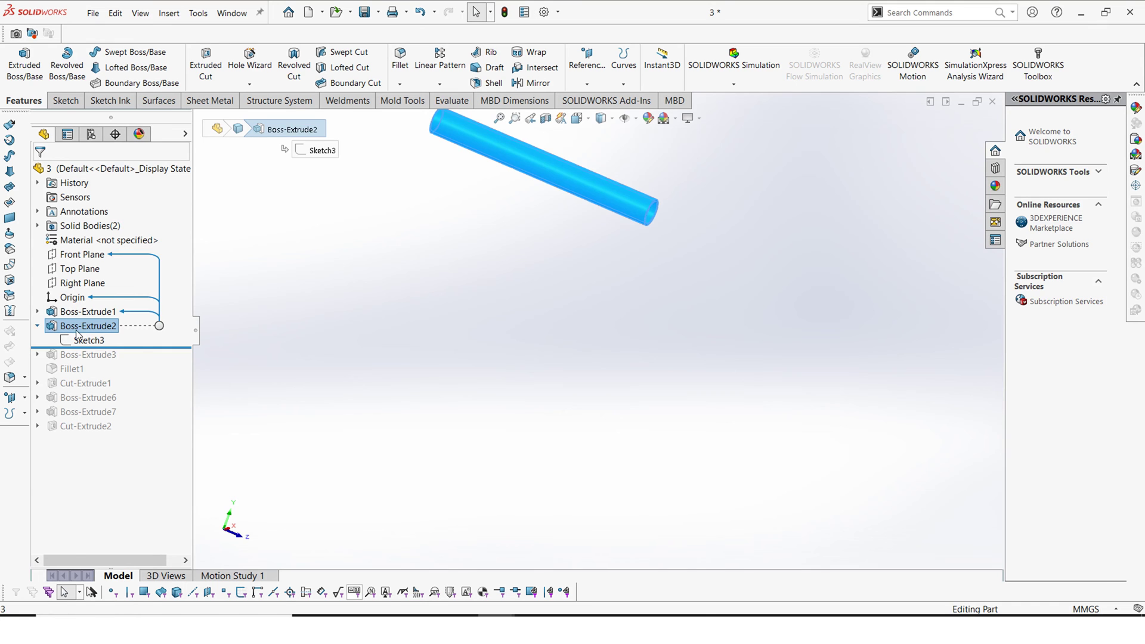
click(551, 264)
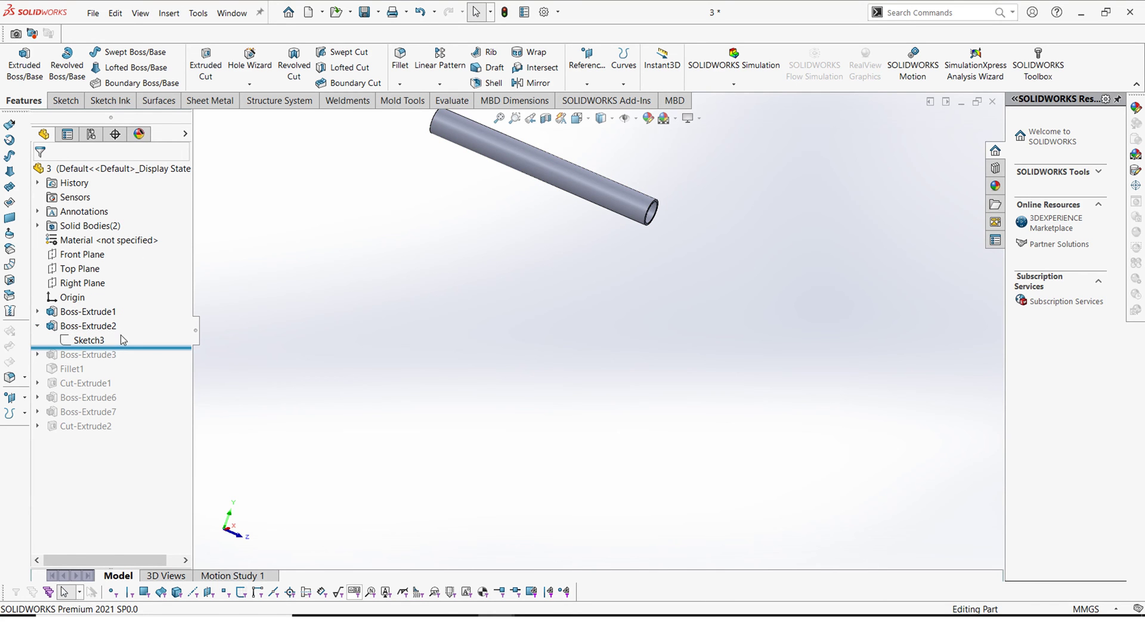
click(81, 341)
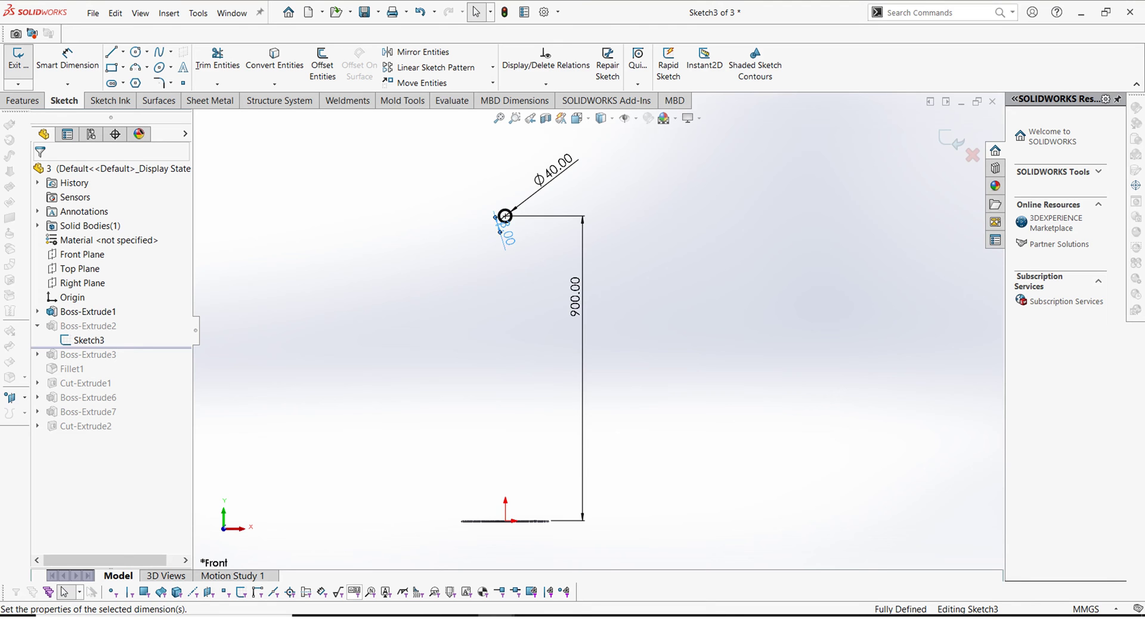
click(505, 236)
click(608, 216)
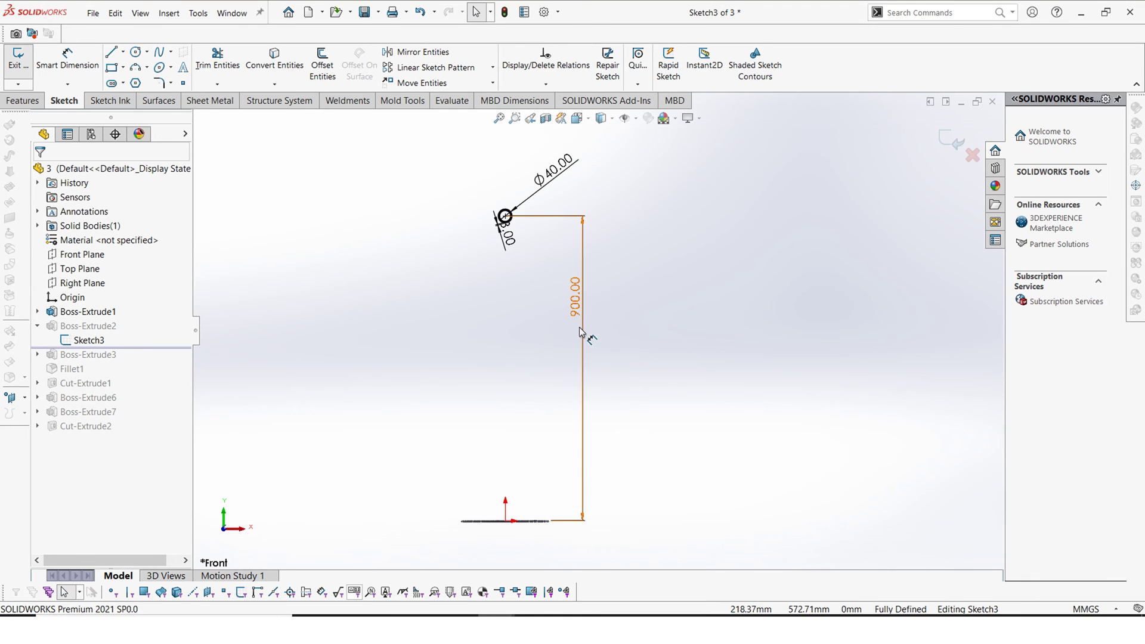
click(954, 143)
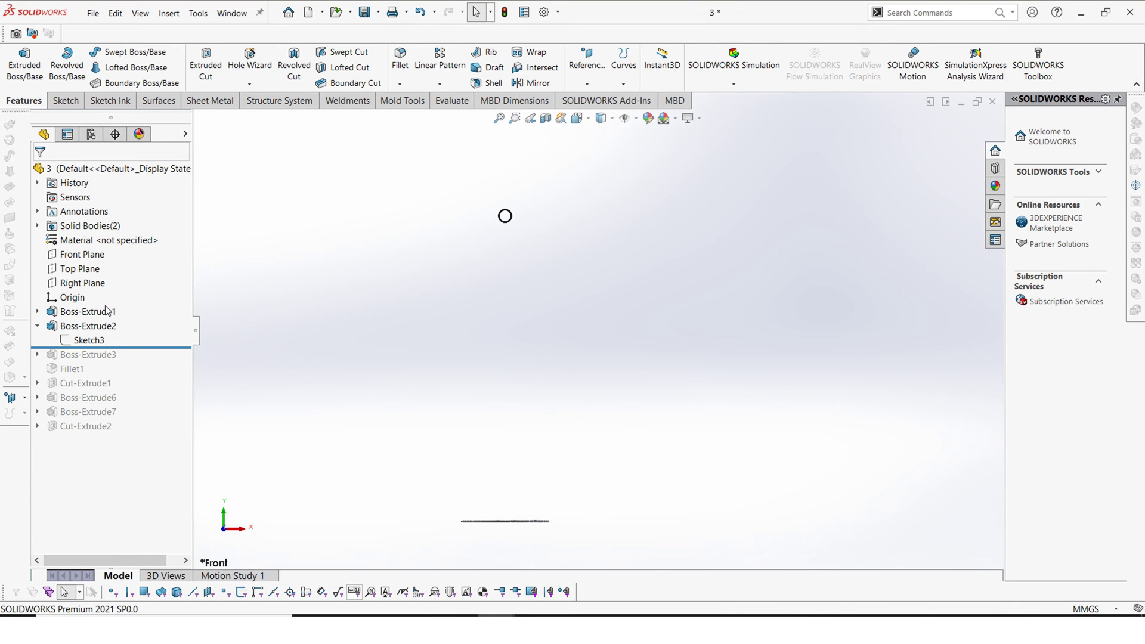
- Roll forward past Boss-Extrude3 and Fillet1, viewing the joined pole from an angled 3D view
drag(88, 346, 85, 362)
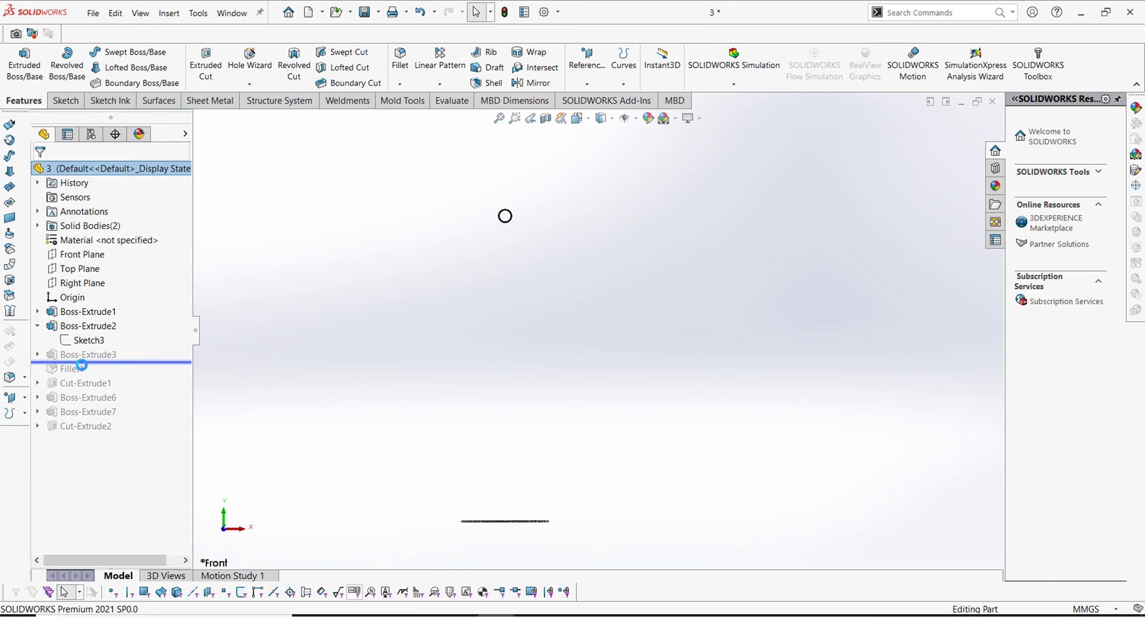
middle_drag(489, 427, 559, 275)
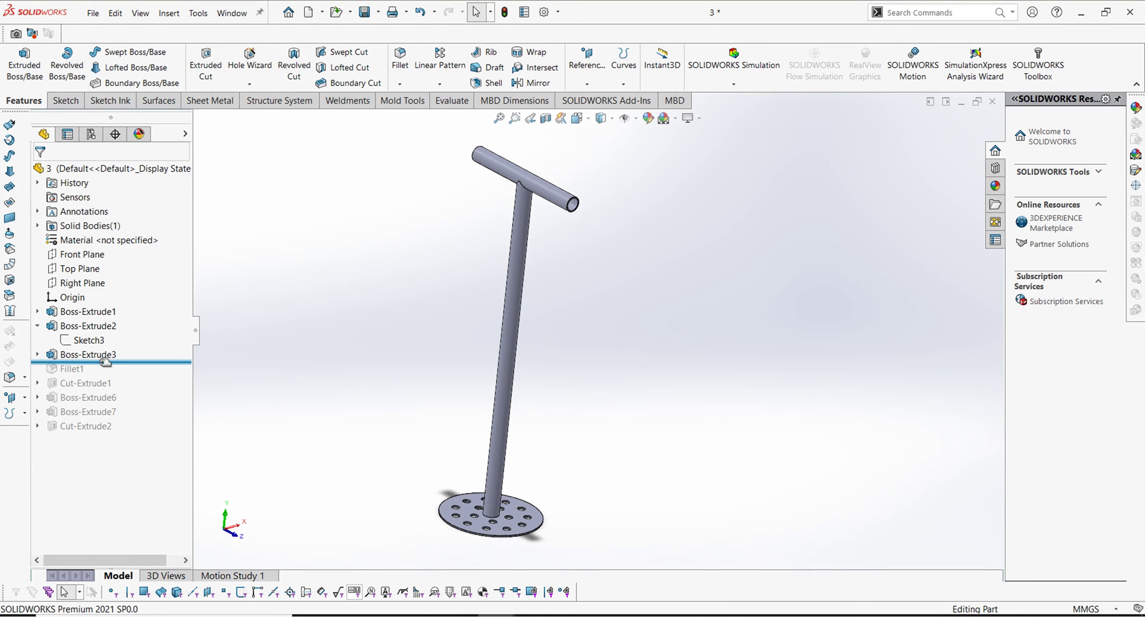
drag(97, 362, 83, 385)
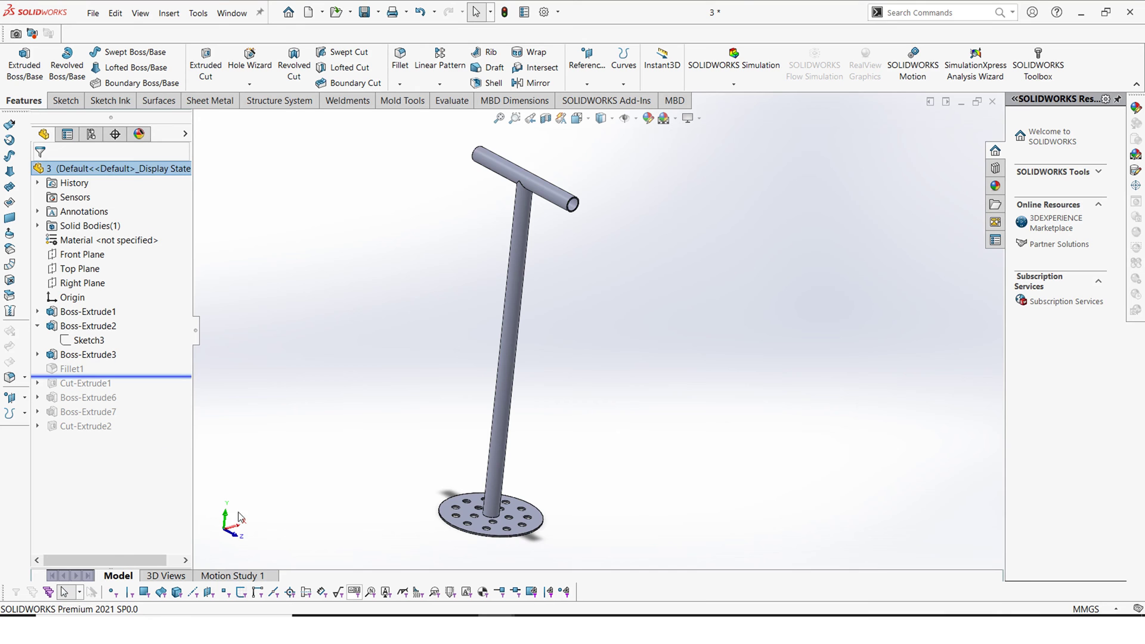
scroll(483, 475, down, 3)
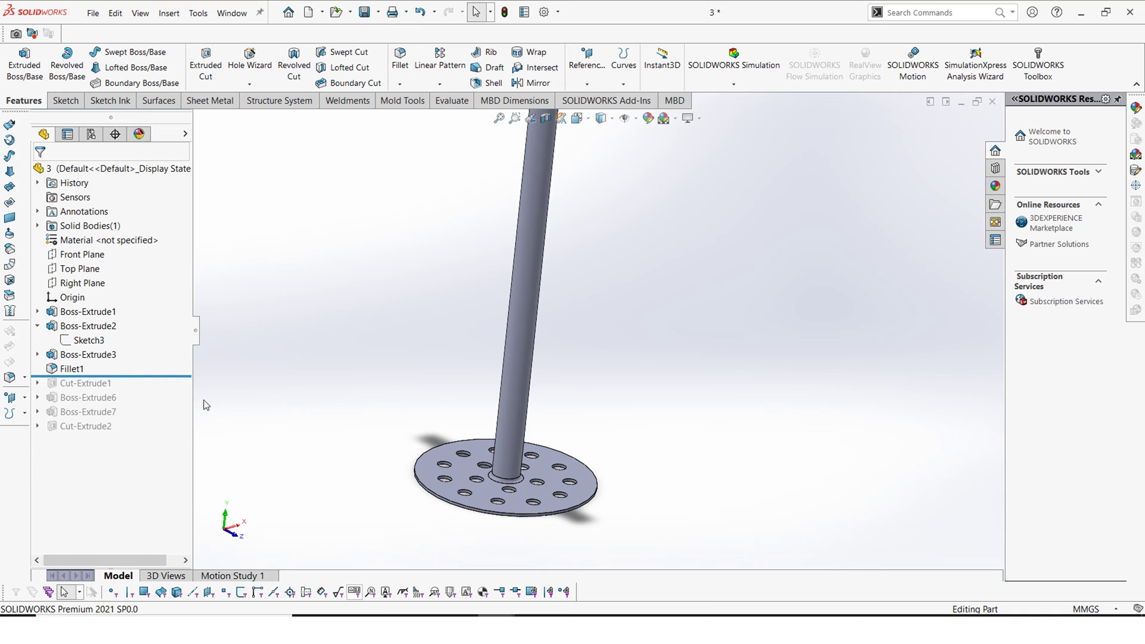
- Roll forward past Cut-Extrude1 and zoom in on the hole through the crossbar tube
drag(117, 374, 109, 394)
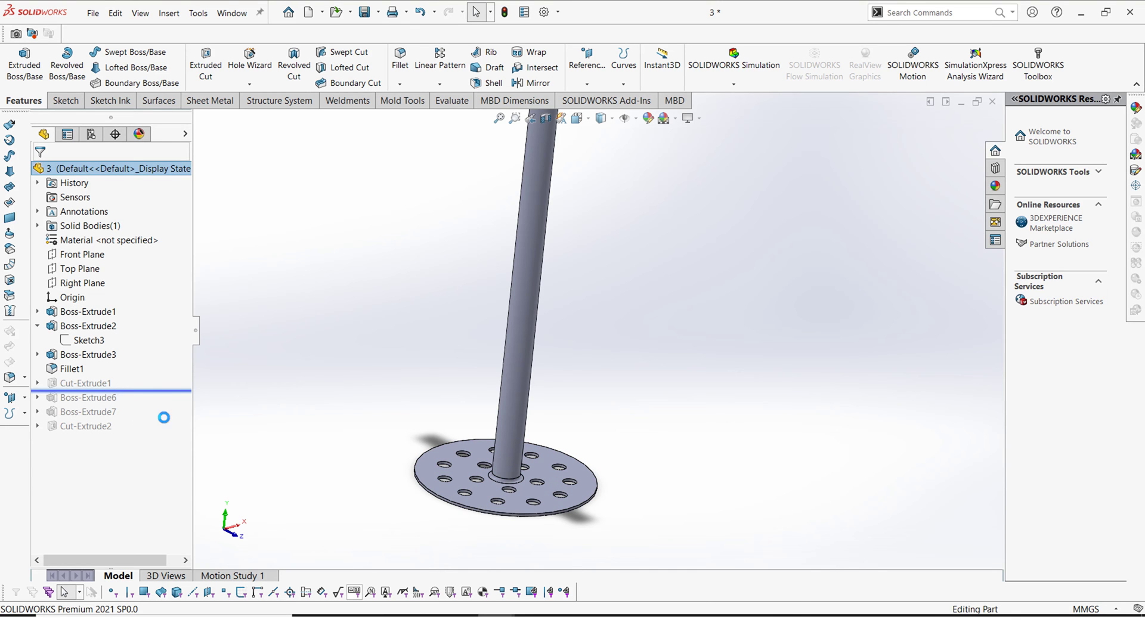
scroll(586, 326, up, 3)
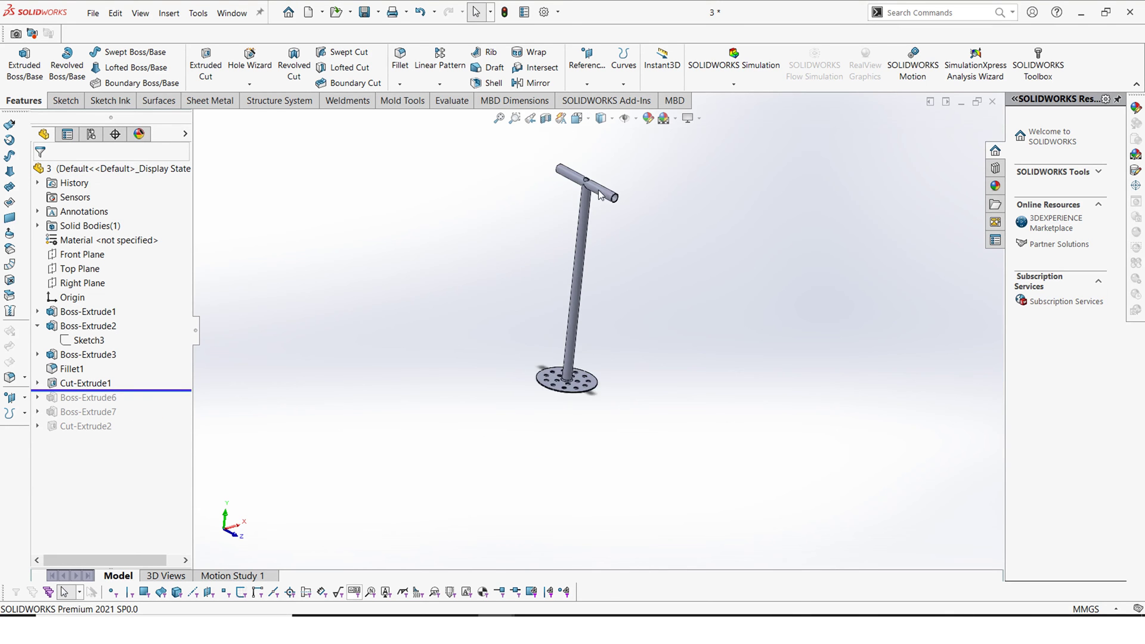
scroll(585, 211, down, 6)
middle_drag(549, 302, 581, 286)
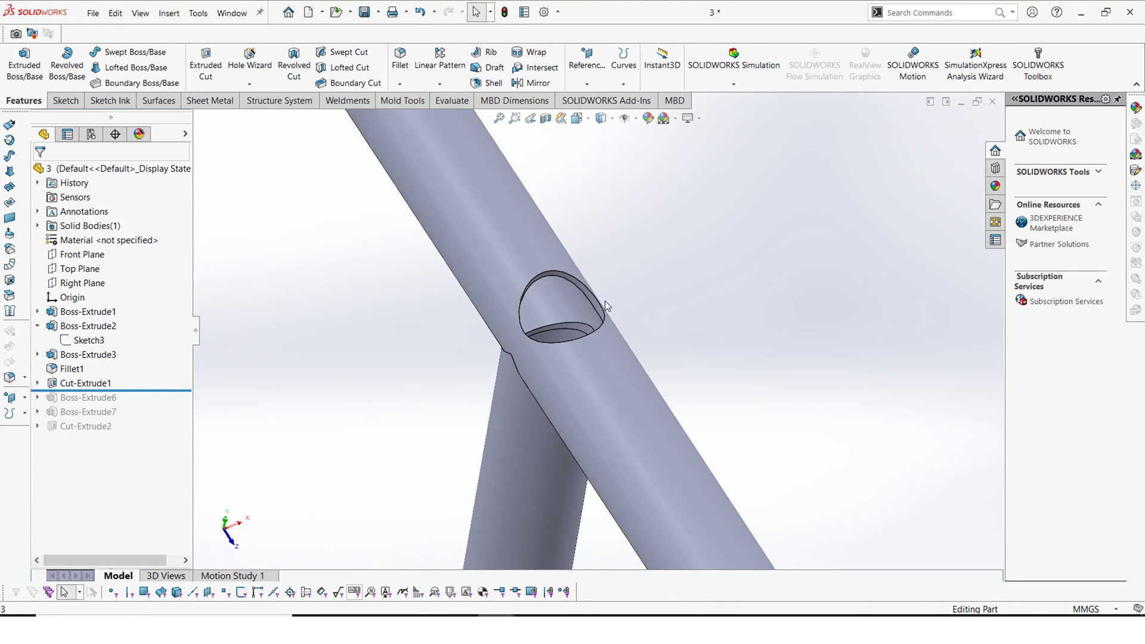
scroll(605, 301, up, 5)
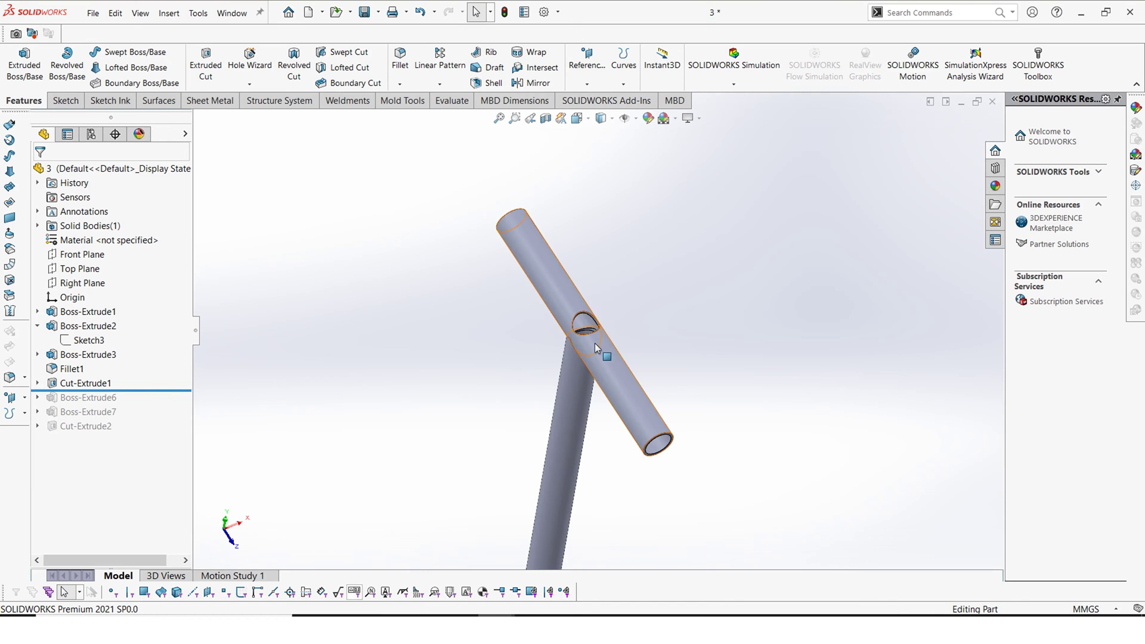
scroll(632, 366, up, 3)
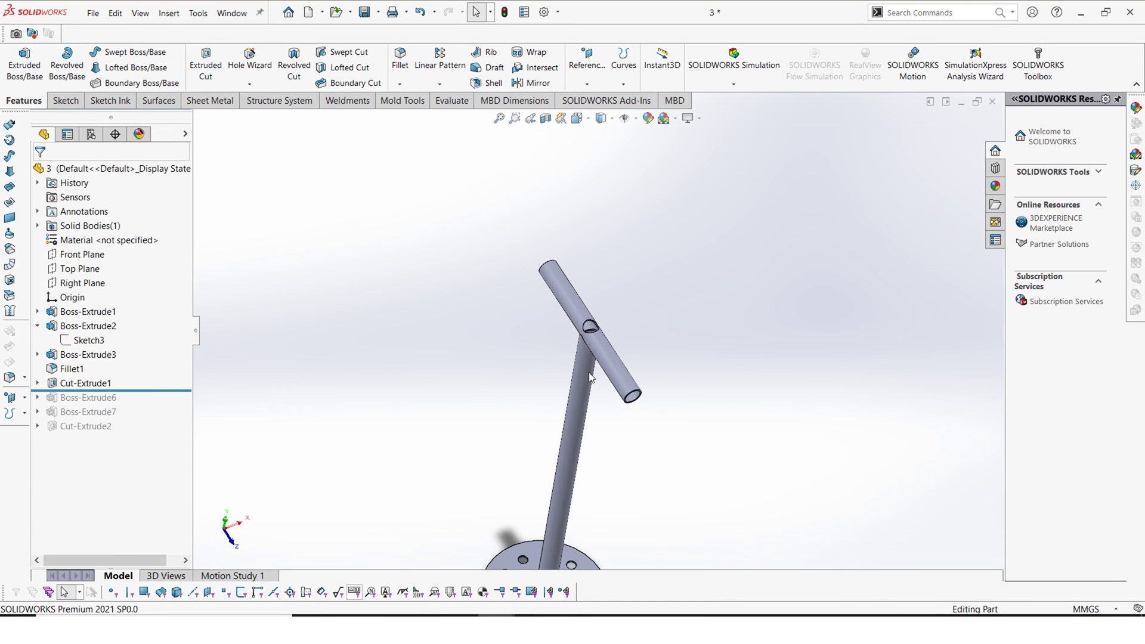
scroll(589, 377, up, 3)
- Roll forward to Boss-Extrude6 and orbit to view the pegs on the disc
drag(95, 390, 97, 408)
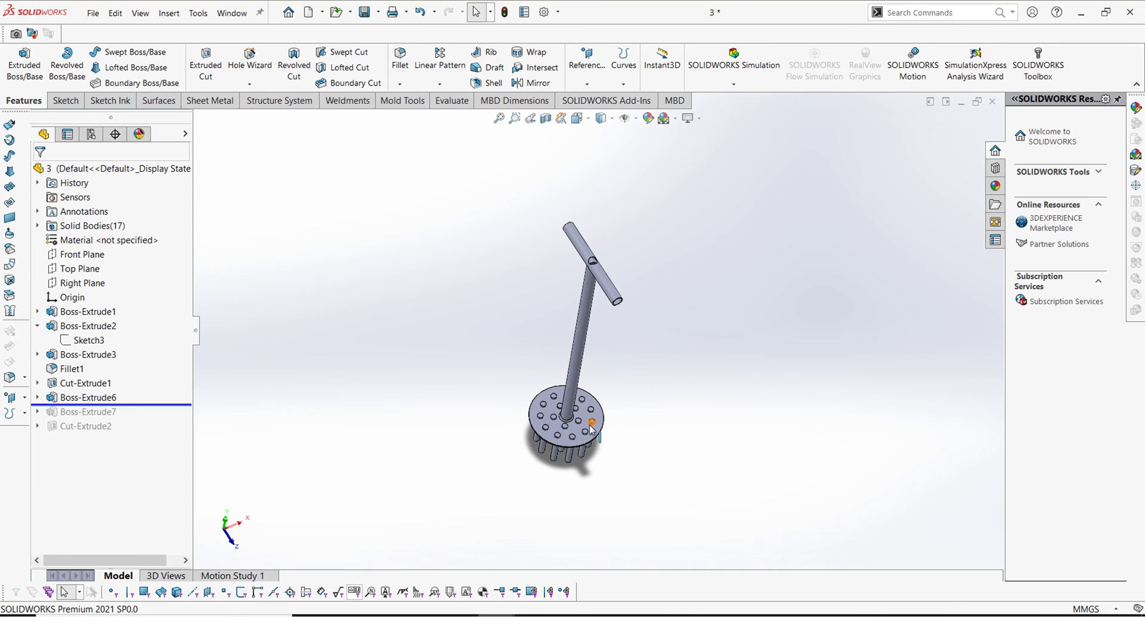
middle_drag(590, 427, 596, 334)
scroll(541, 478, down, 5)
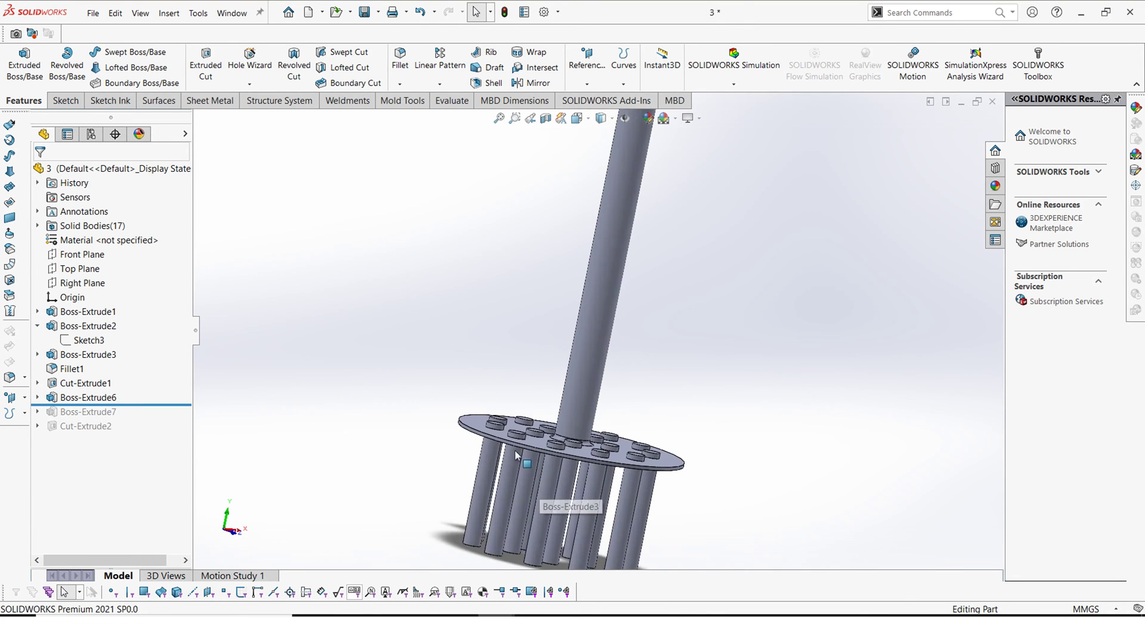
scroll(514, 450, down, 3)
middle_drag(514, 449, 457, 554)
scroll(624, 438, up, 4)
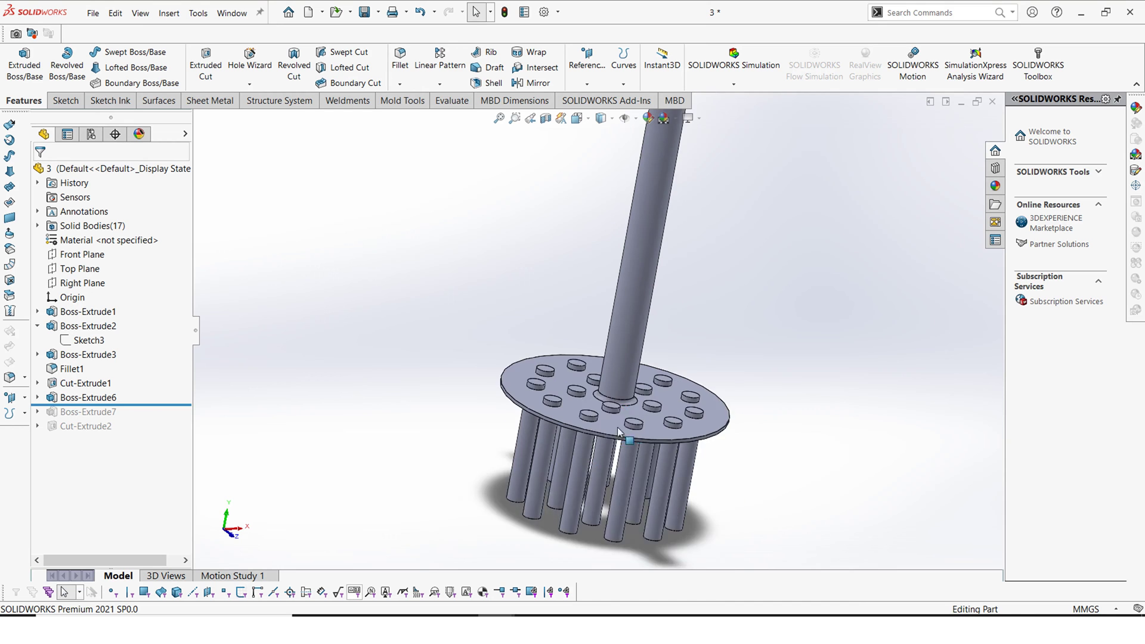
- Toggle the Boss-Extrude6 pegs off and back on, inspecting the disc's underside and top
drag(130, 405, 126, 393)
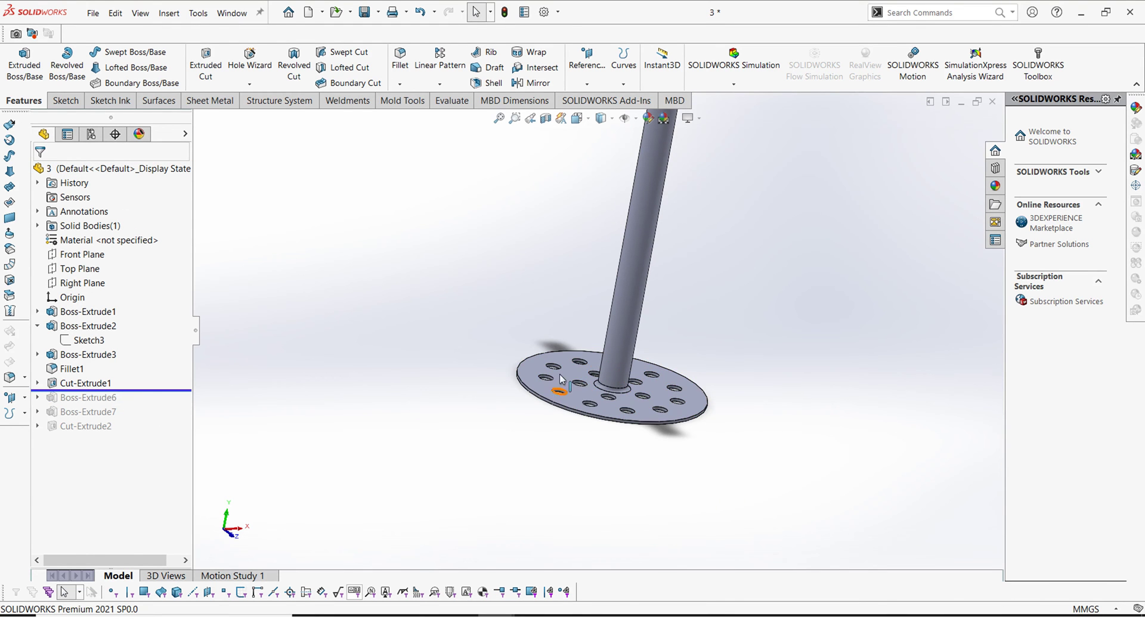
drag(145, 390, 139, 406)
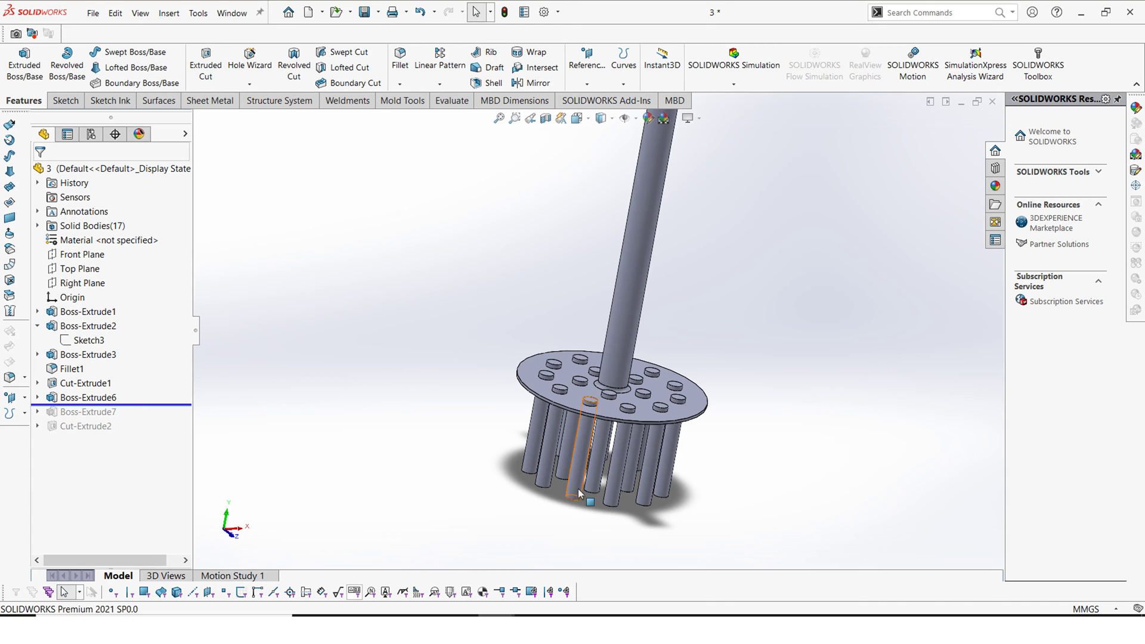
middle_drag(594, 434, 565, 383)
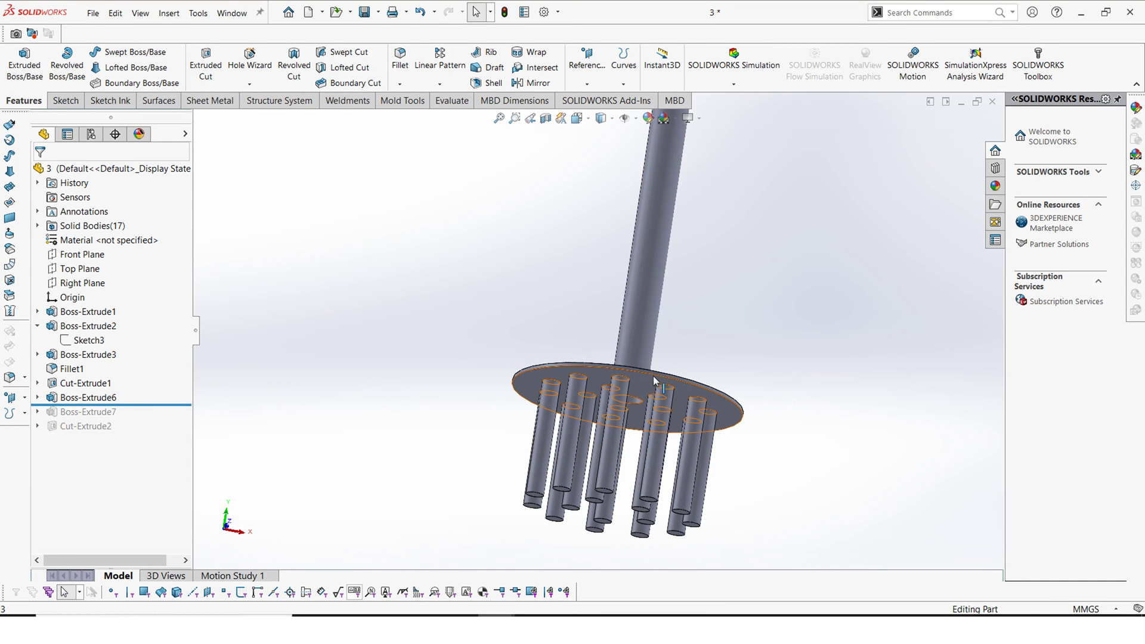
middle_drag(651, 378, 599, 531)
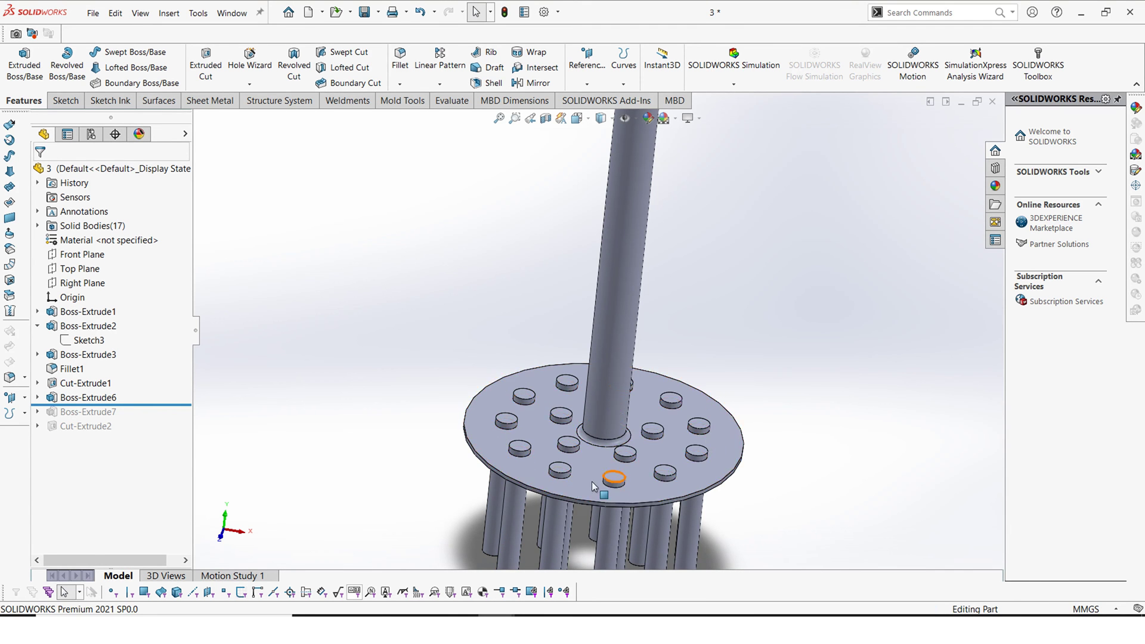
scroll(597, 412, up, 3)
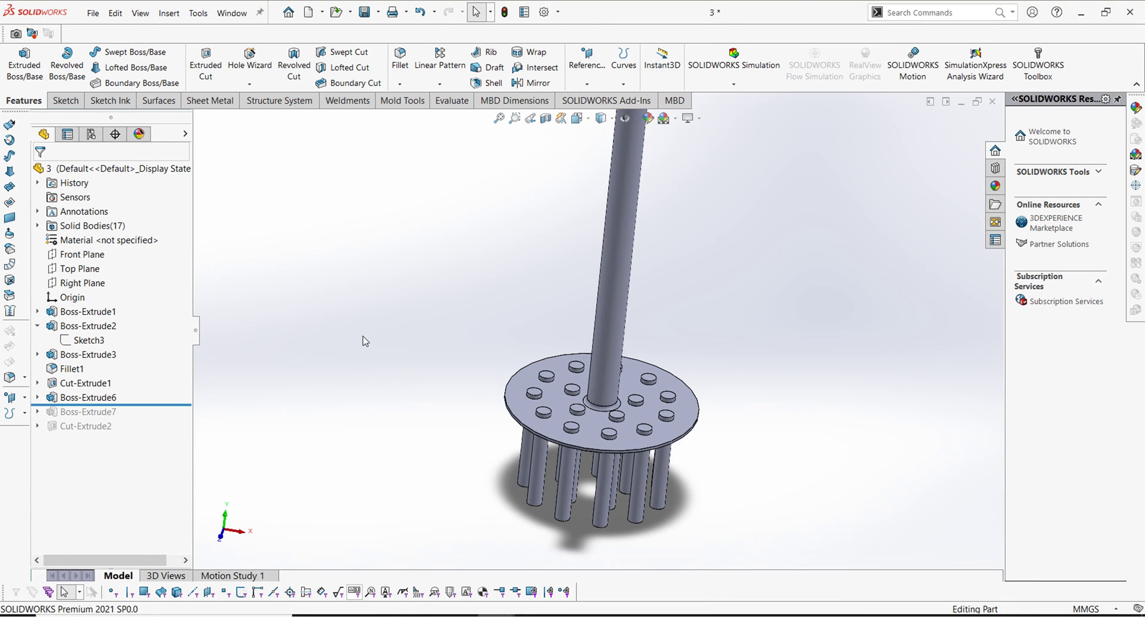
- Select a pin and the perforated disc from a low side view to inspect them
click(568, 465)
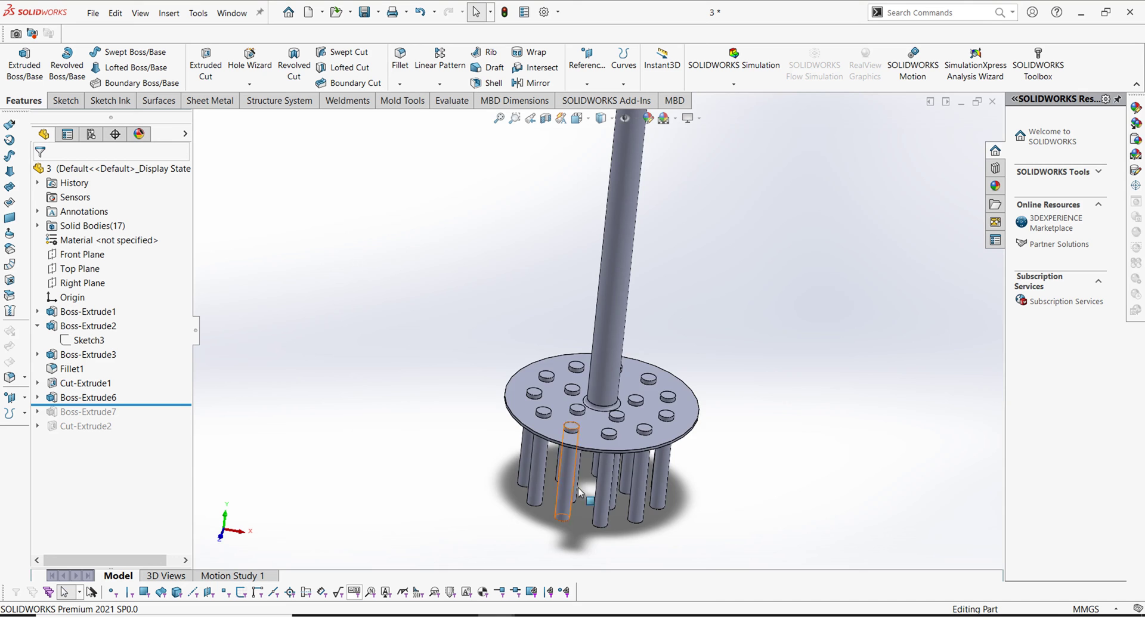
middle_drag(569, 465, 571, 398)
click(557, 376)
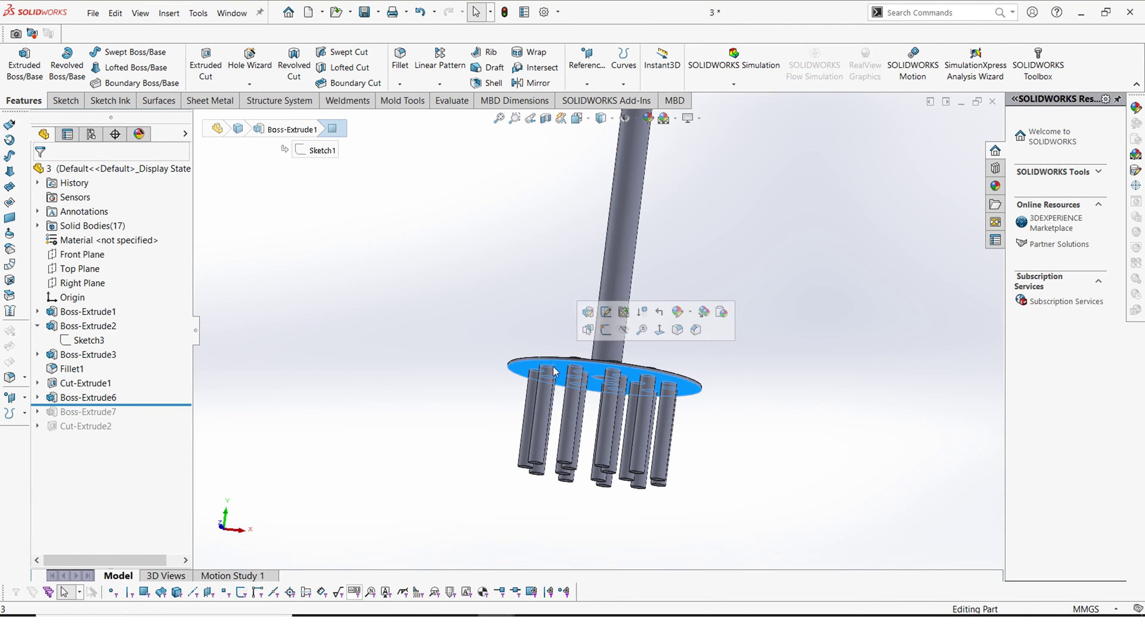
click(458, 402)
- Check the disc top and a pin, then roll forward to include Boss-Extrude7
mouse_move(540, 370)
middle_down()
mouse_move(559, 433)
mouse_move(546, 382)
middle_up()
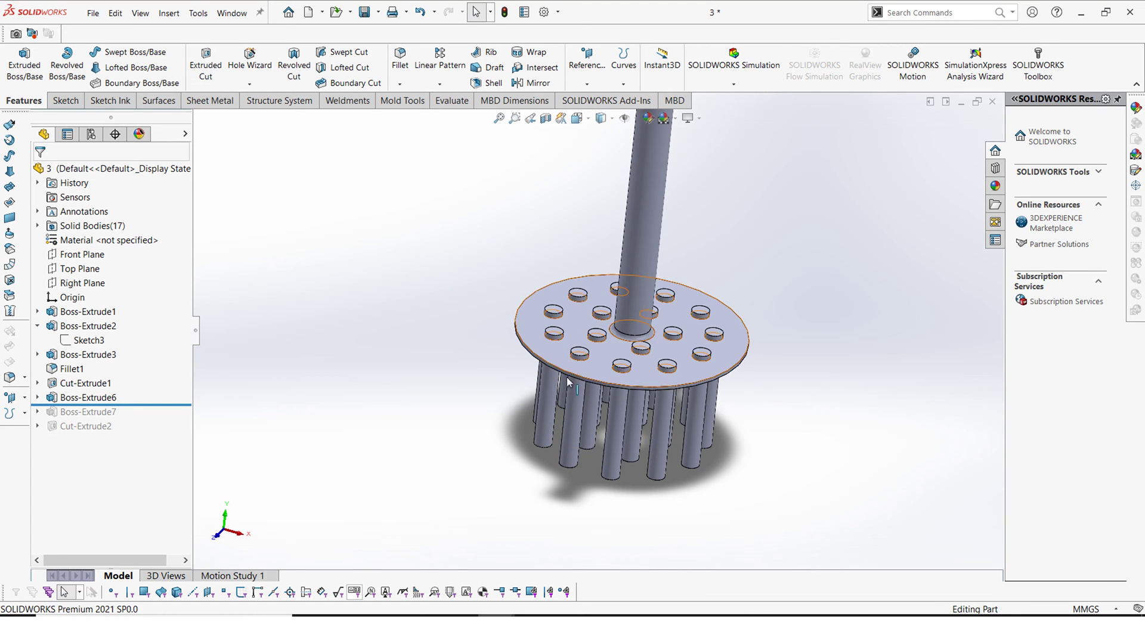
click(548, 381)
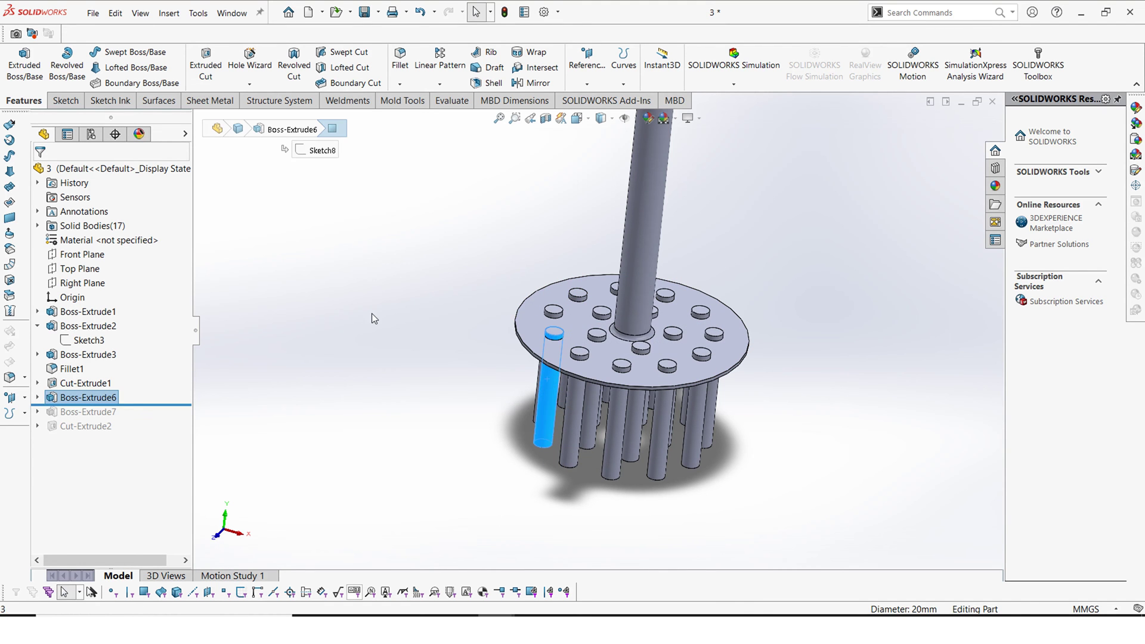
click(506, 388)
click(352, 347)
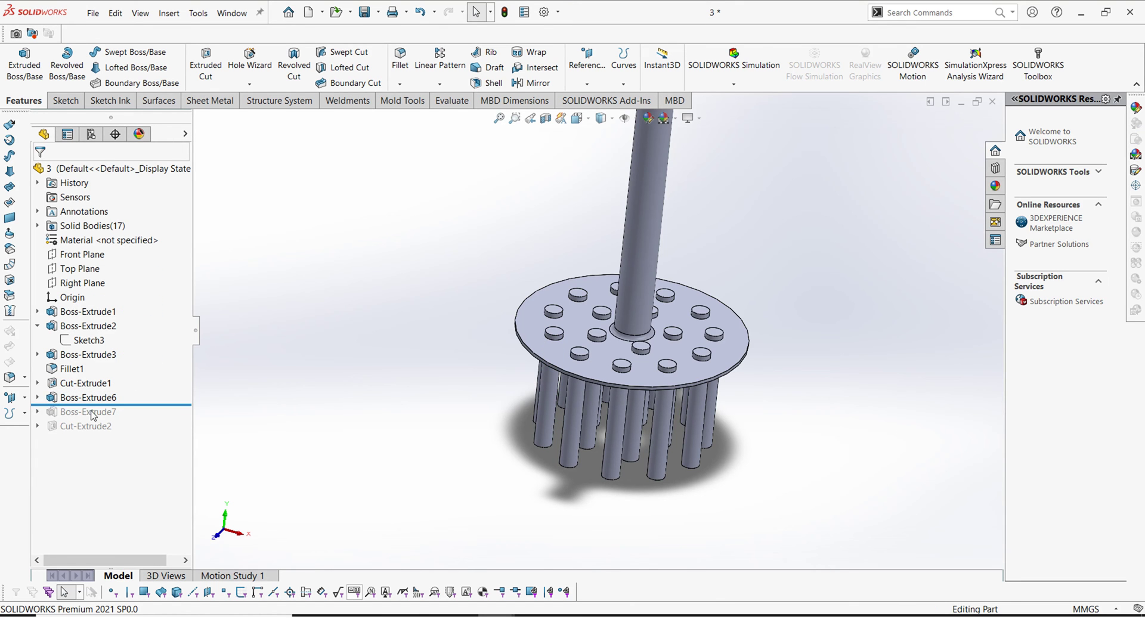
drag(107, 405, 109, 419)
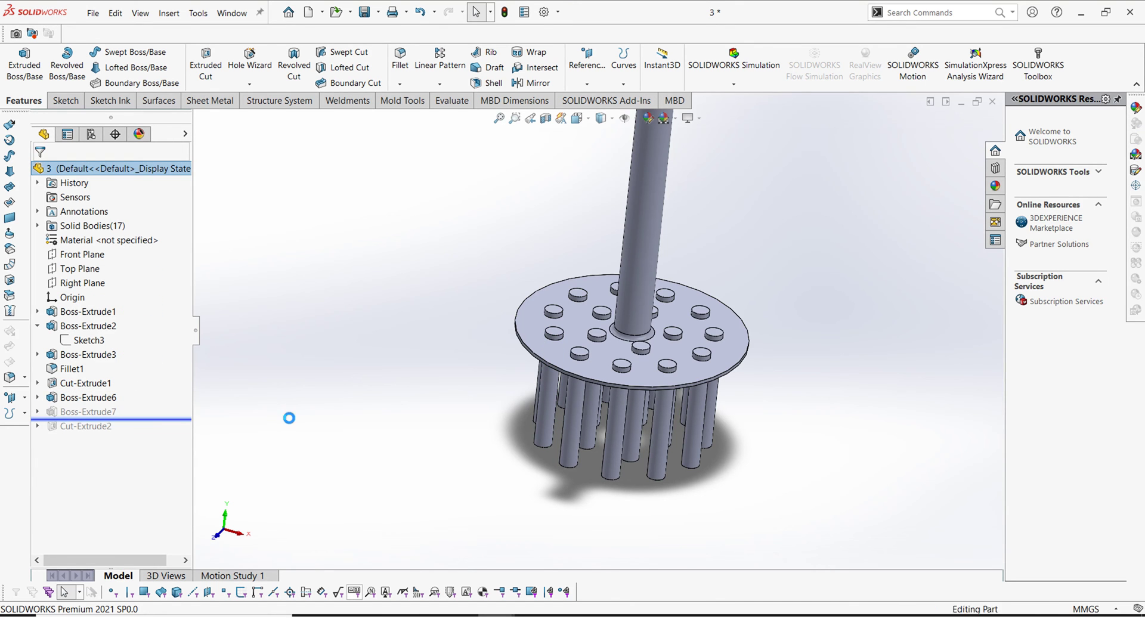
- Inspect the outer cylinder's side and bottom faces from below
click(568, 397)
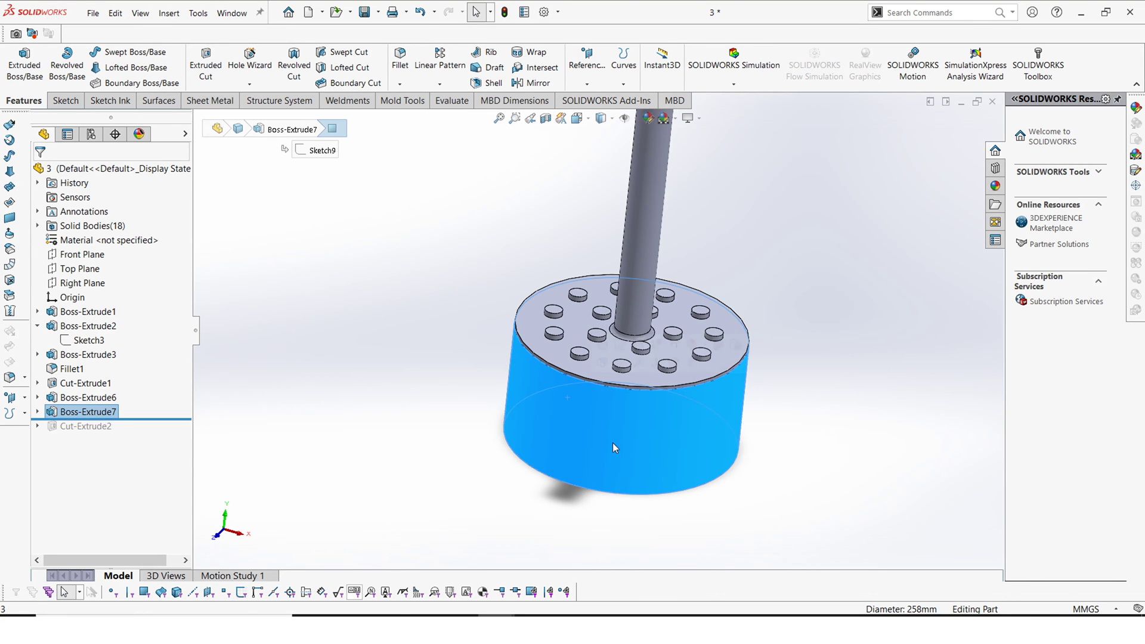
middle_drag(583, 402, 786, 303)
click(786, 302)
scroll(720, 349, up, 3)
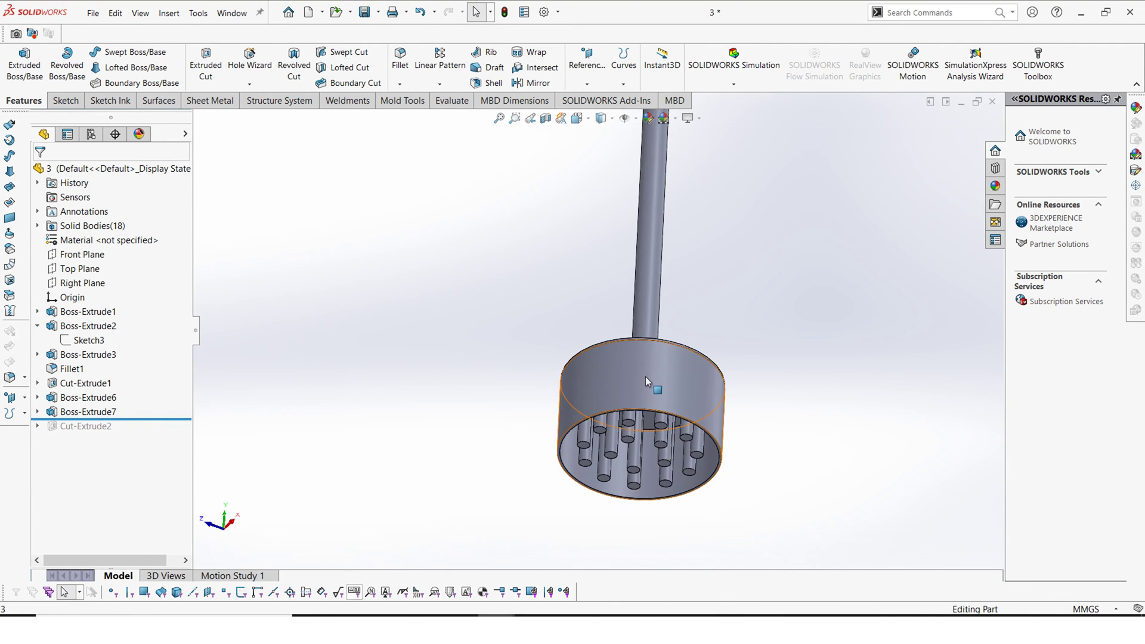
click(645, 376)
click(368, 371)
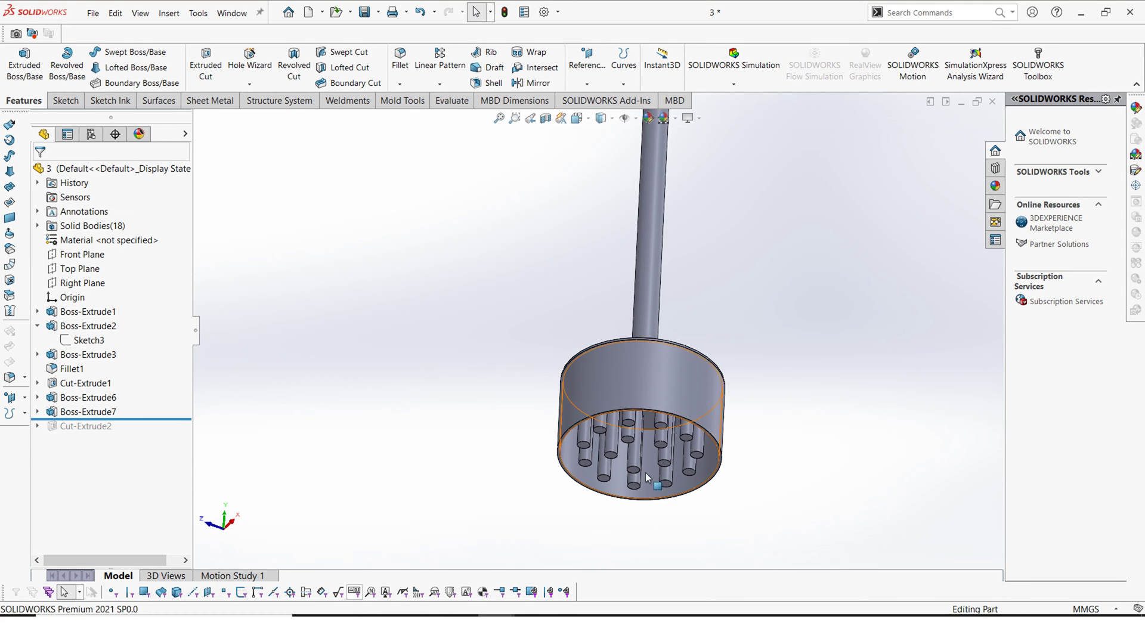
click(608, 480)
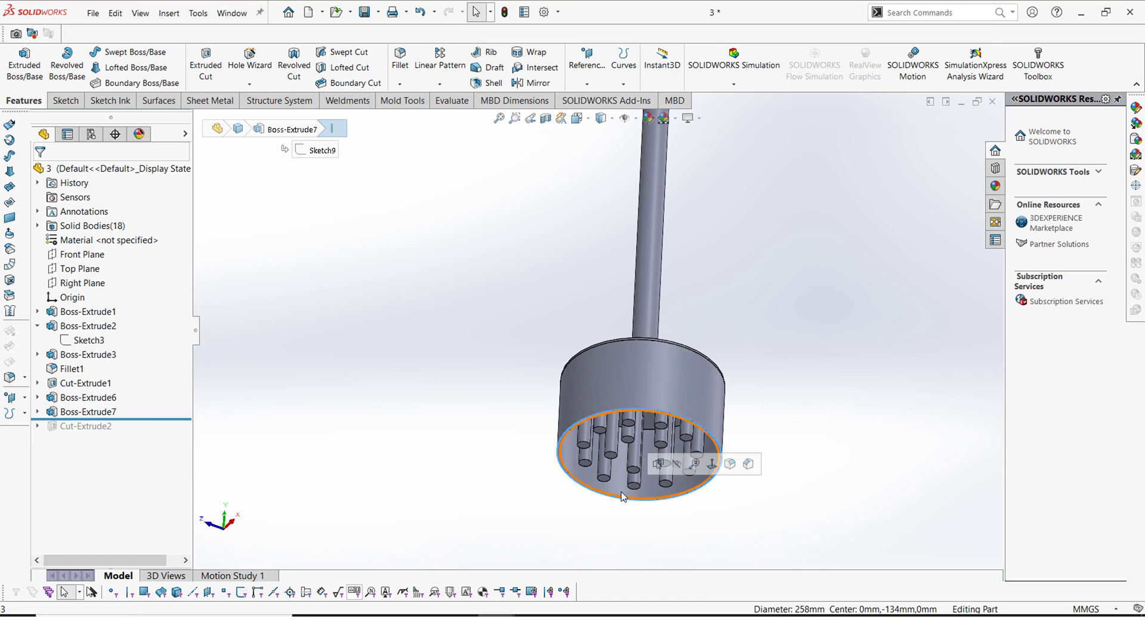
middle_drag(611, 471, 391, 437)
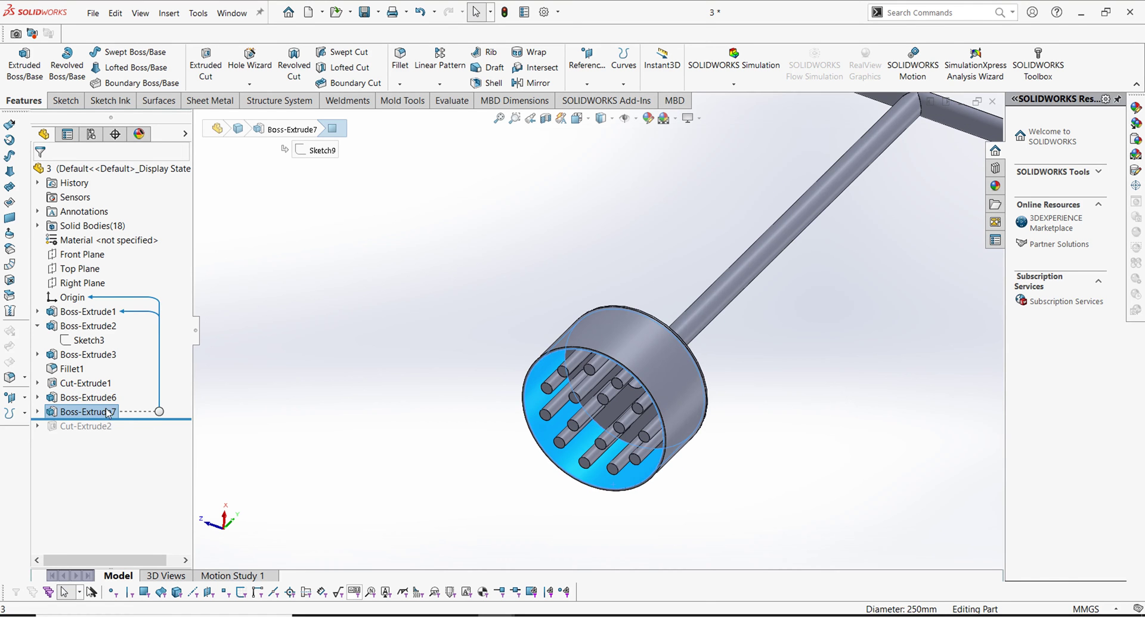
- Confirm Boss-Extrude7 as a 130 mm blind extrusion via Edit Feature
click(154, 410)
click(388, 323)
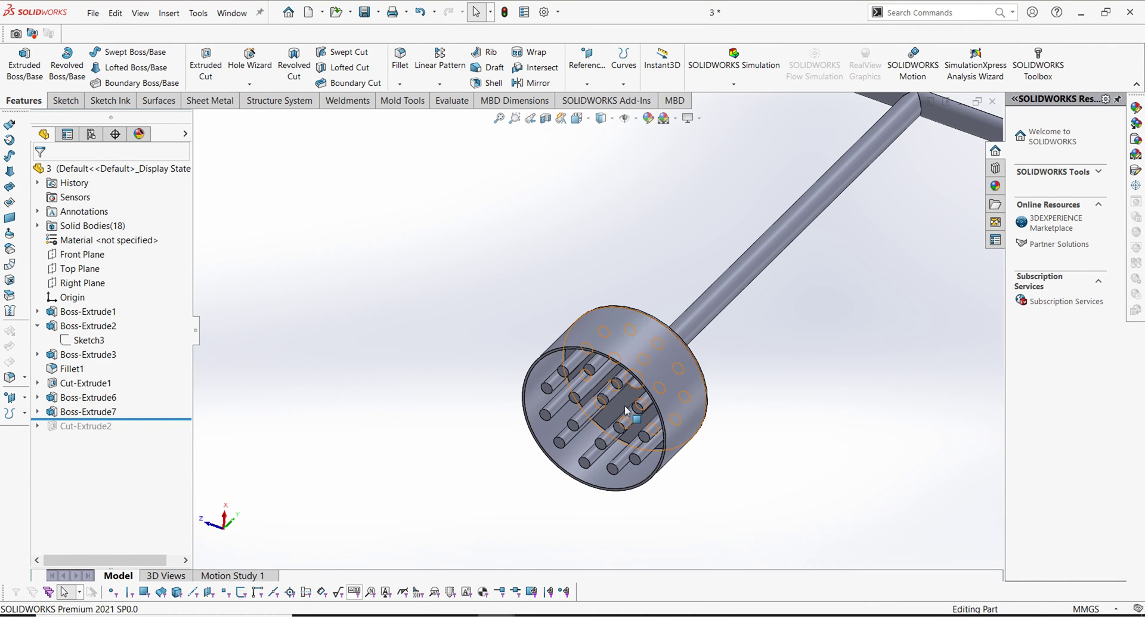
click(626, 405)
click(495, 290)
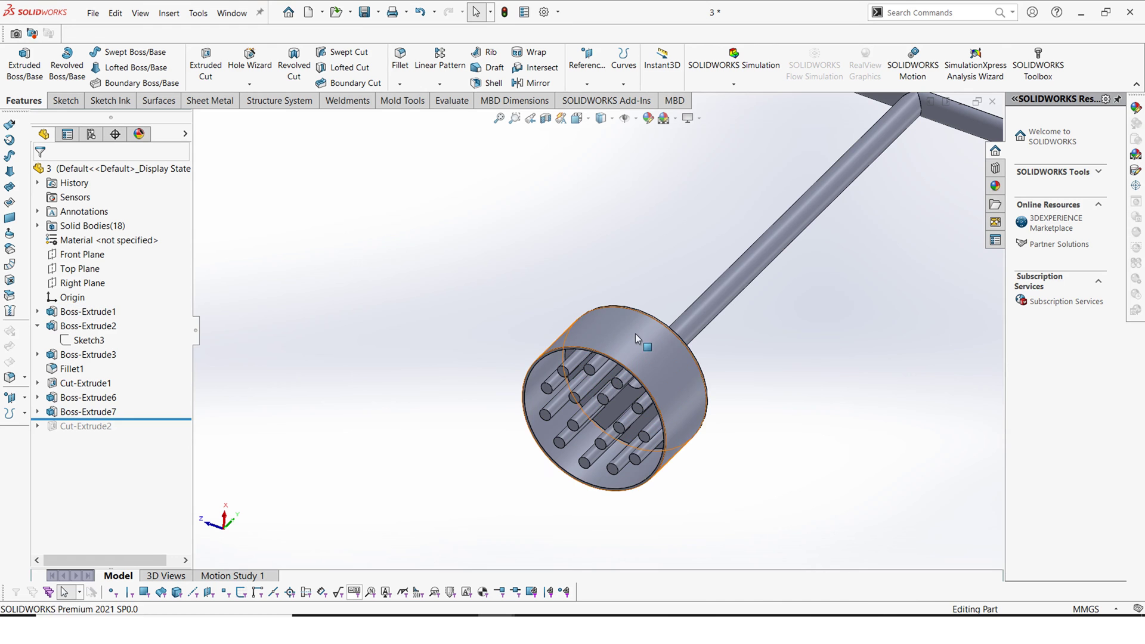
click(635, 334)
click(96, 409)
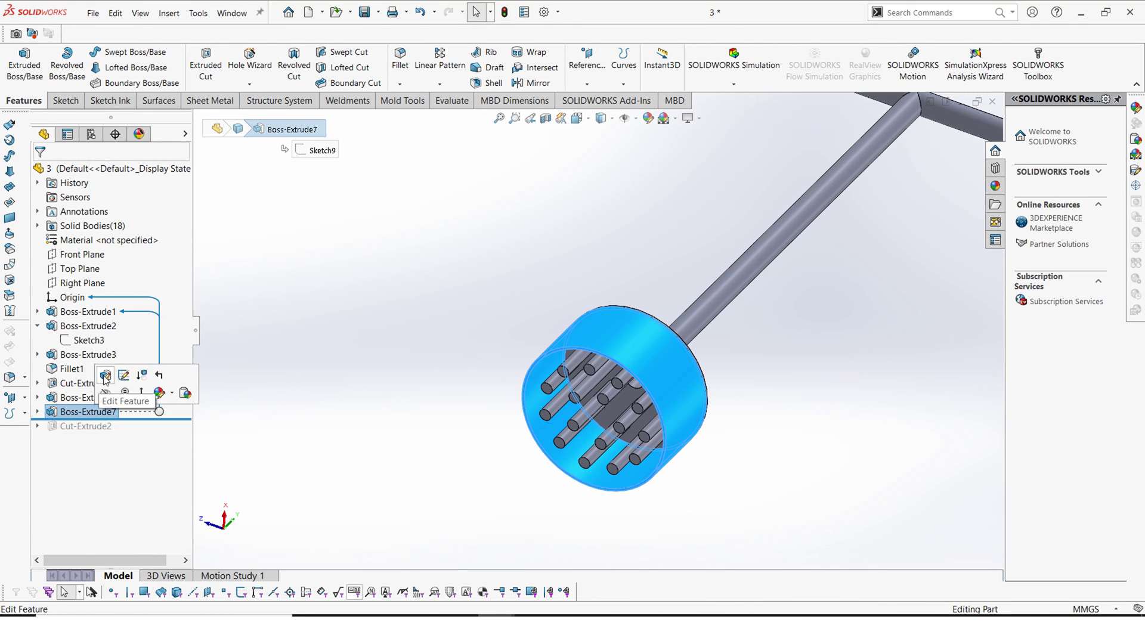
click(118, 376)
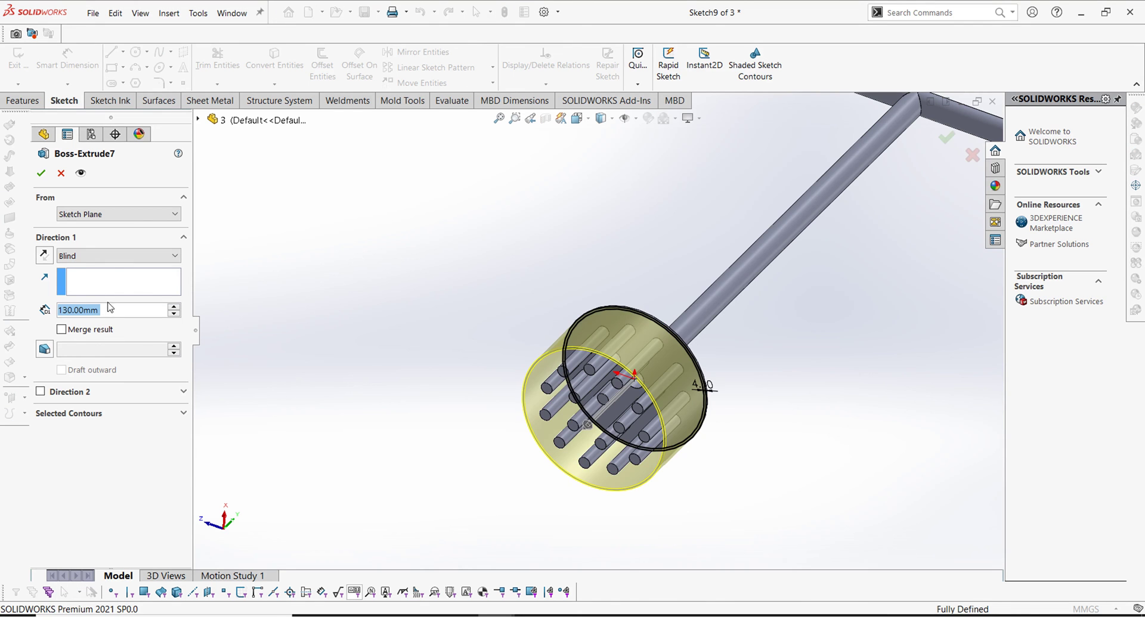
click(42, 172)
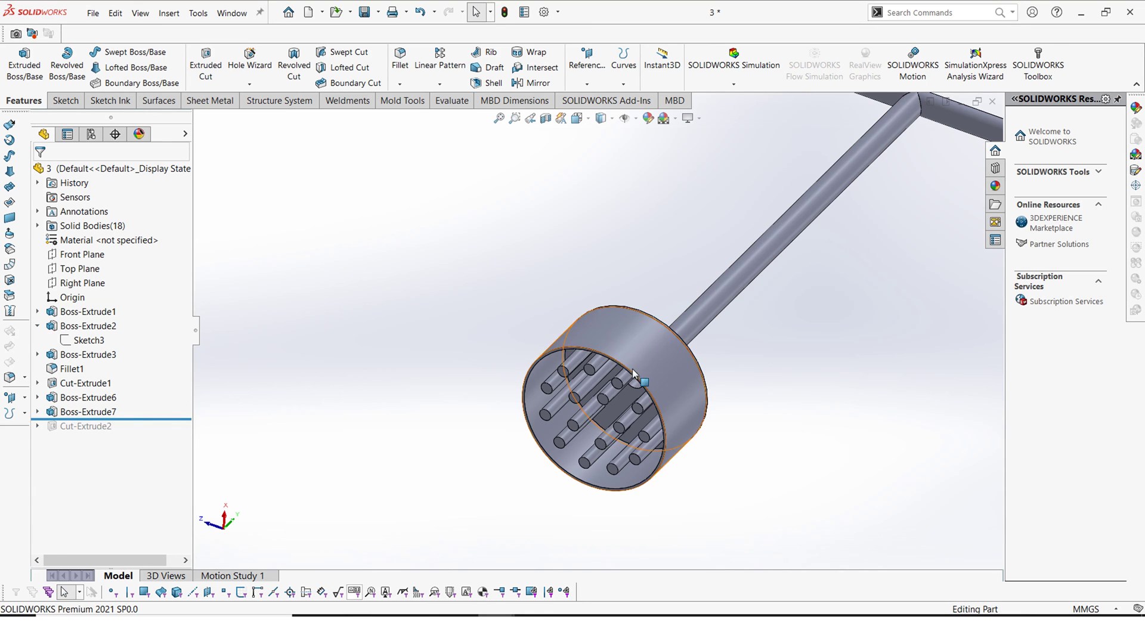
- Roll forward to Cut-Extrude2 and orbit to see the small hole in the cylinder wall
click(626, 409)
middle_drag(674, 381, 561, 480)
click(705, 262)
click(258, 384)
drag(90, 417, 98, 444)
middle_drag(795, 492, 583, 205)
middle_drag(933, 412, 928, 390)
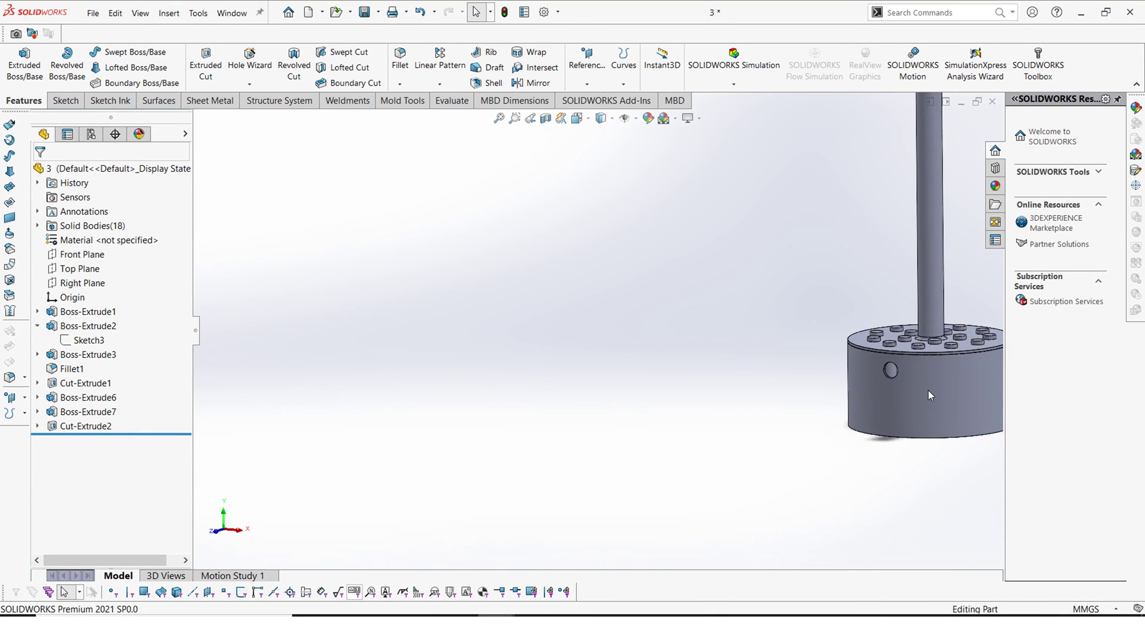
scroll(825, 357, down, 3)
middle_drag(838, 362, 810, 431)
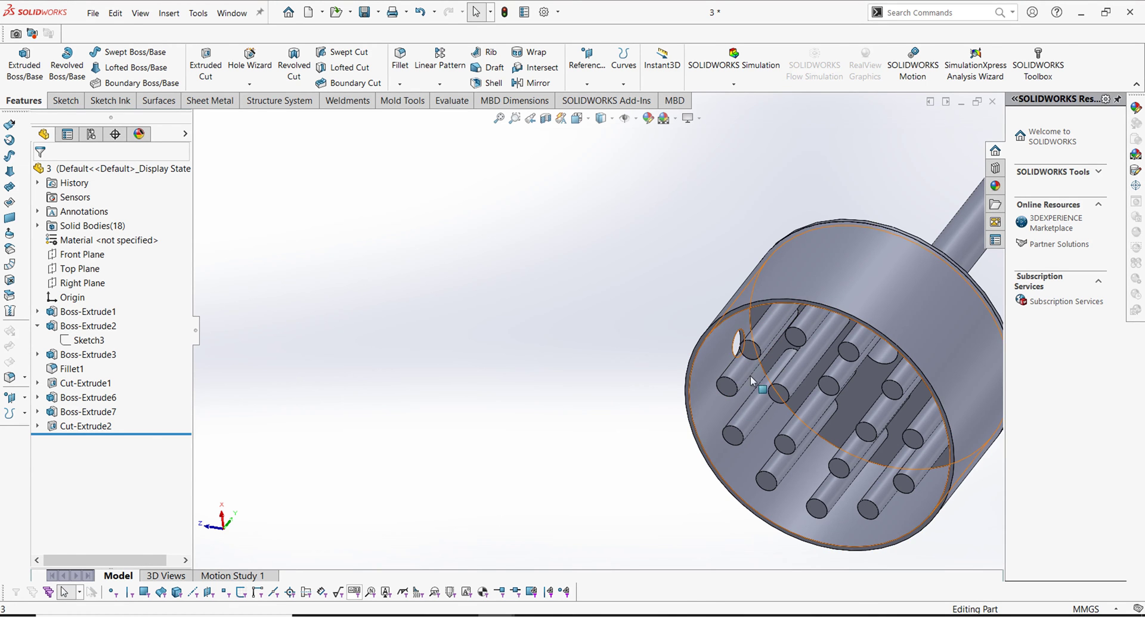
scroll(751, 382, up, 4)
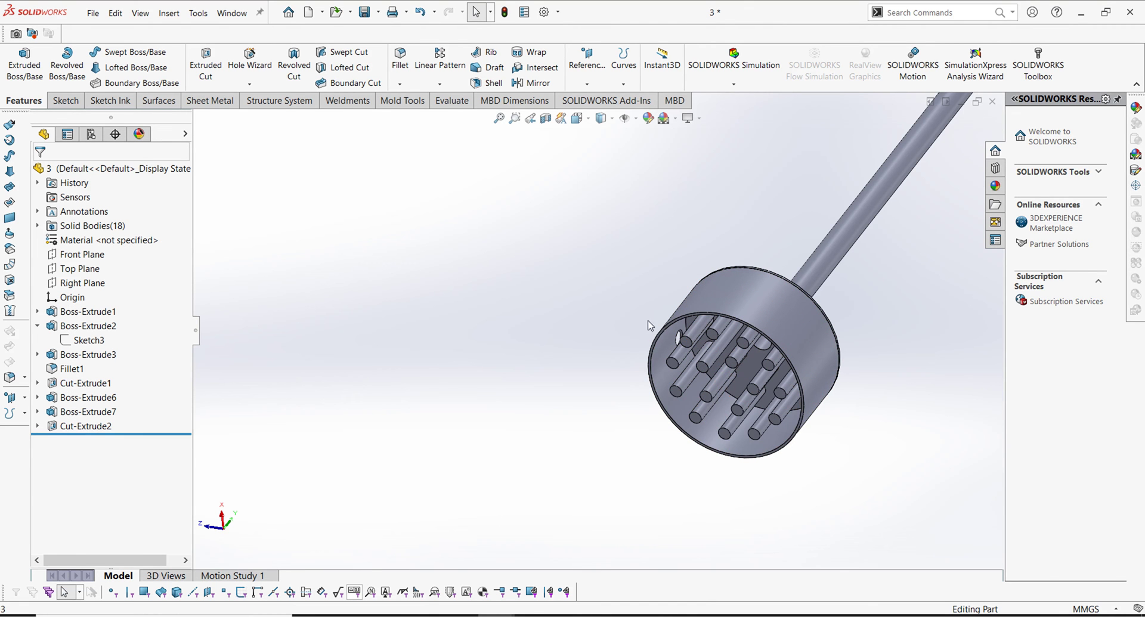
- Orbit HCS_UNIT_0 to show the disc's holed top with the shaft upright
middle_drag(622, 276, 721, 407)
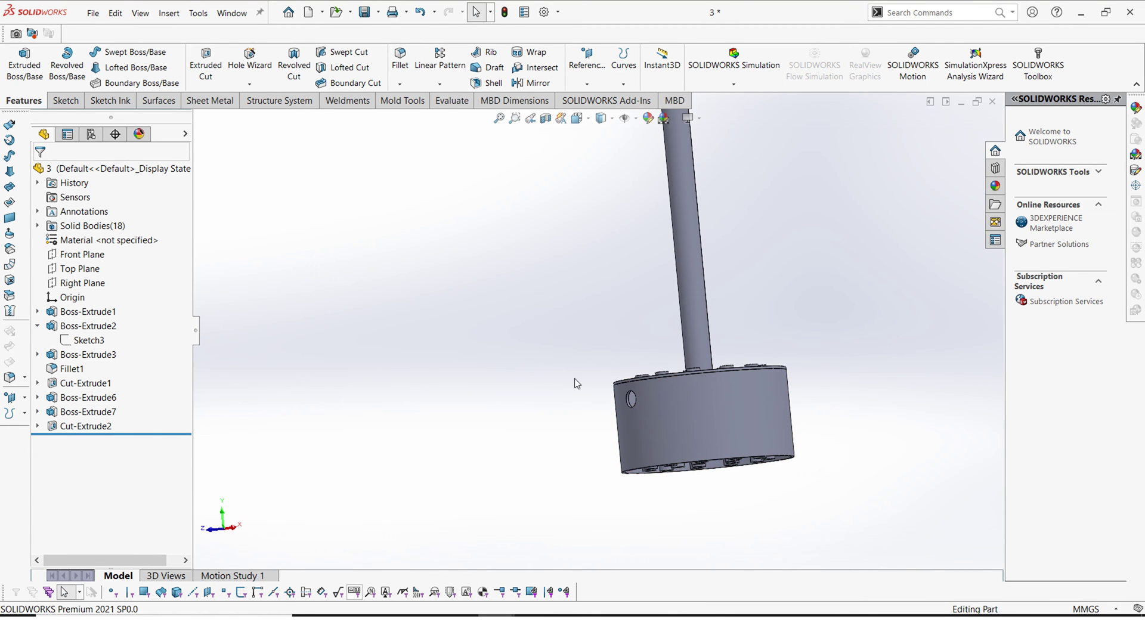
scroll(753, 341, up, 5)
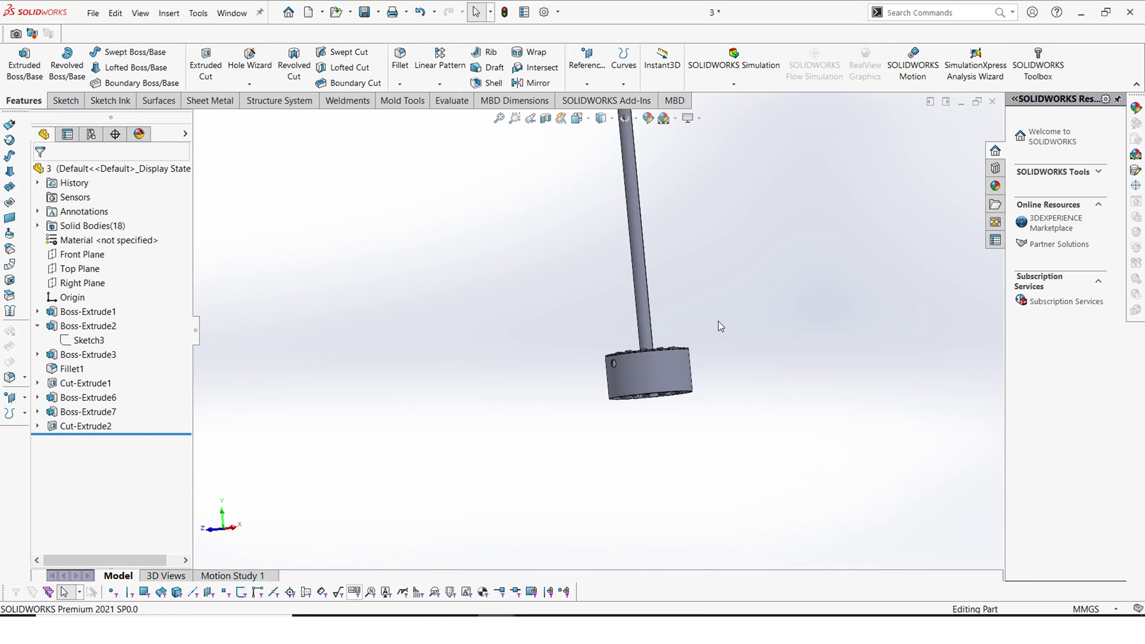
middle_drag(616, 209, 628, 364)
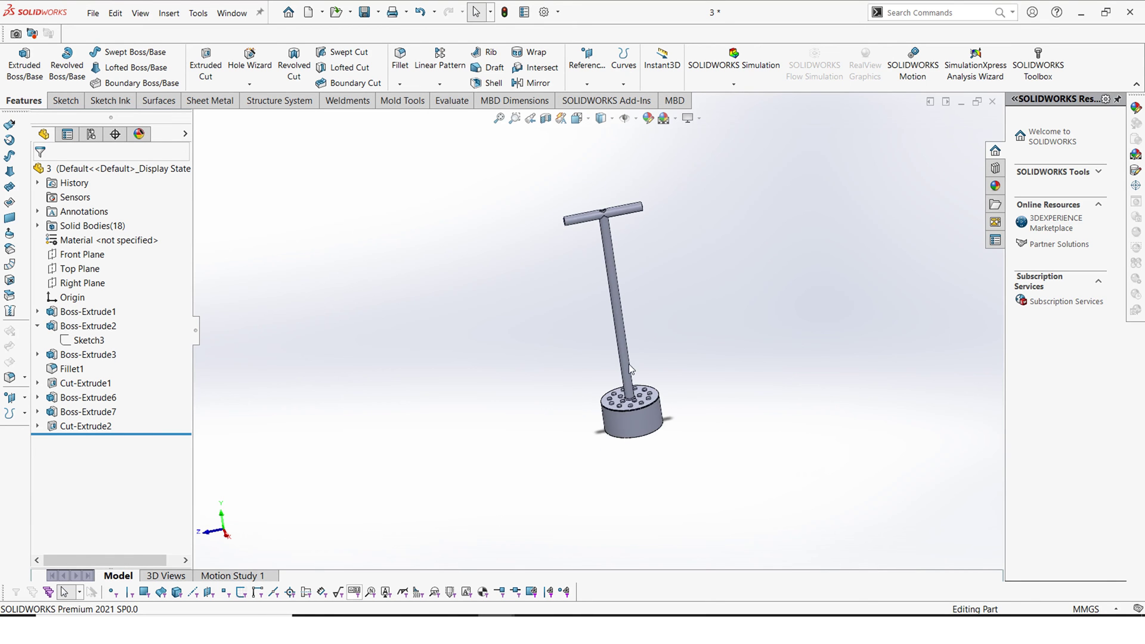
scroll(629, 364, down, 4)
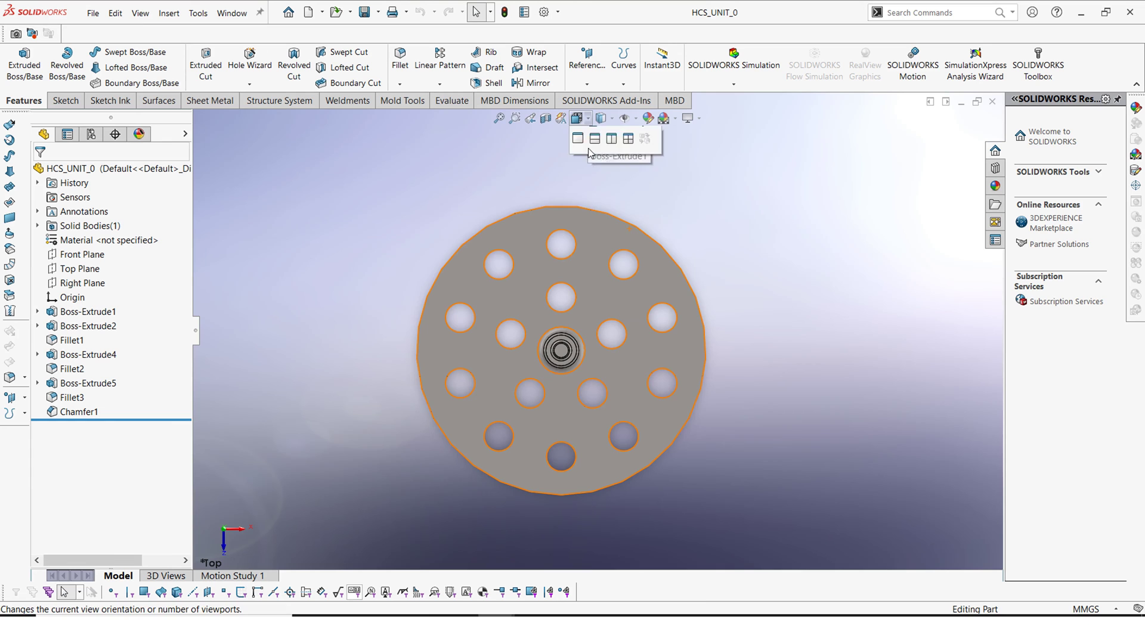
click(577, 118)
- Switch HCS_UNIT_0 to the isometric view and recenter it
click(645, 154)
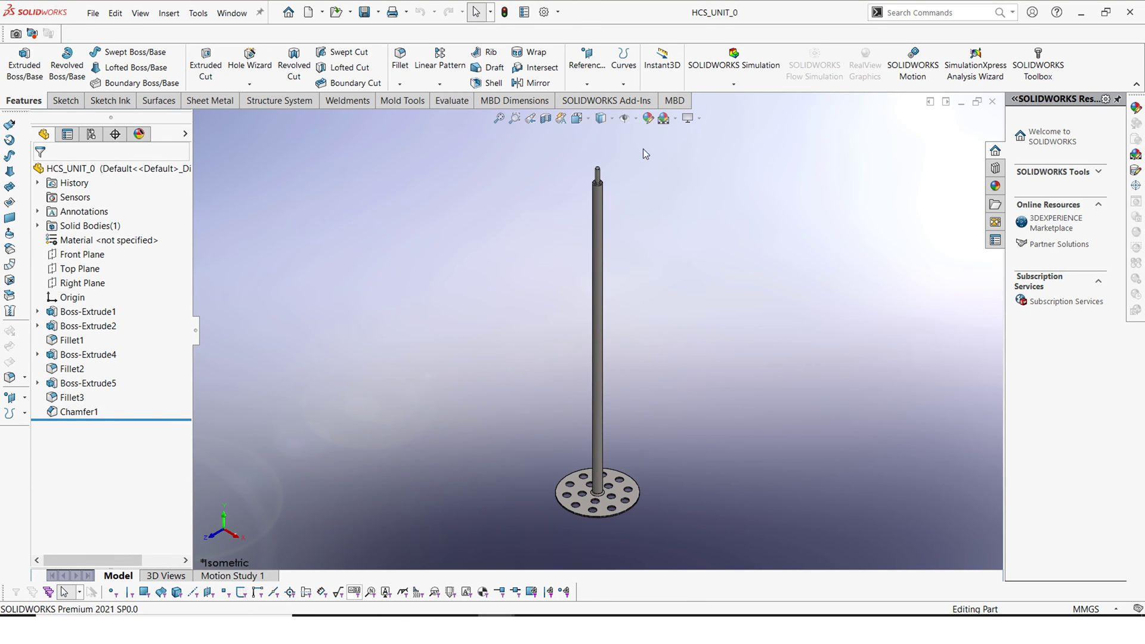
ctrl+middle_drag(569, 403, 642, 457)
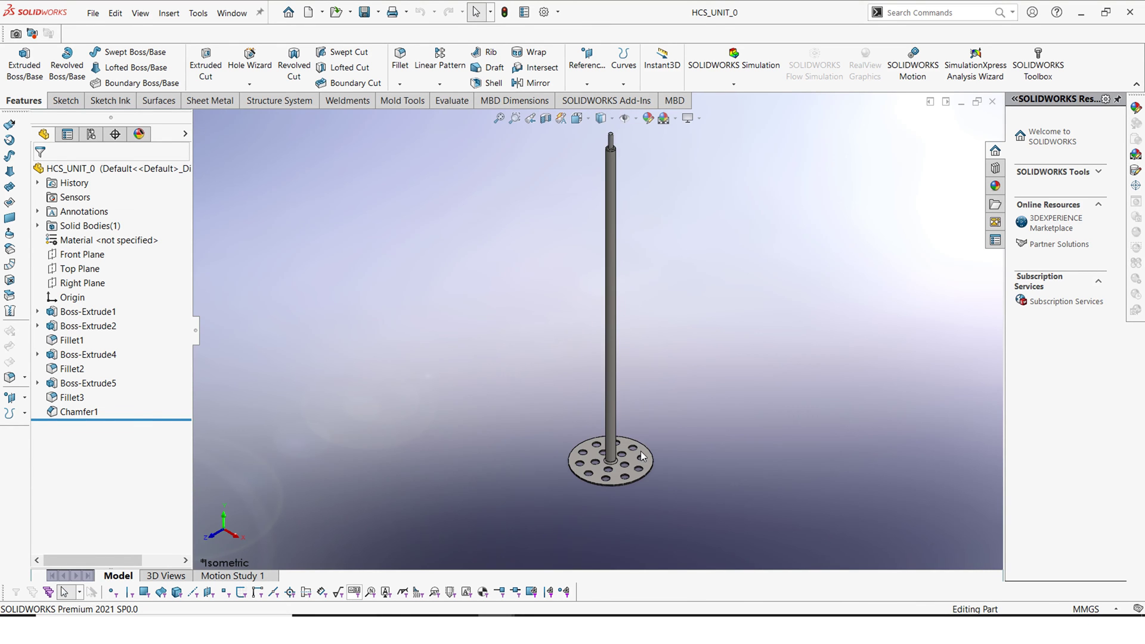
scroll(637, 442, down, 2)
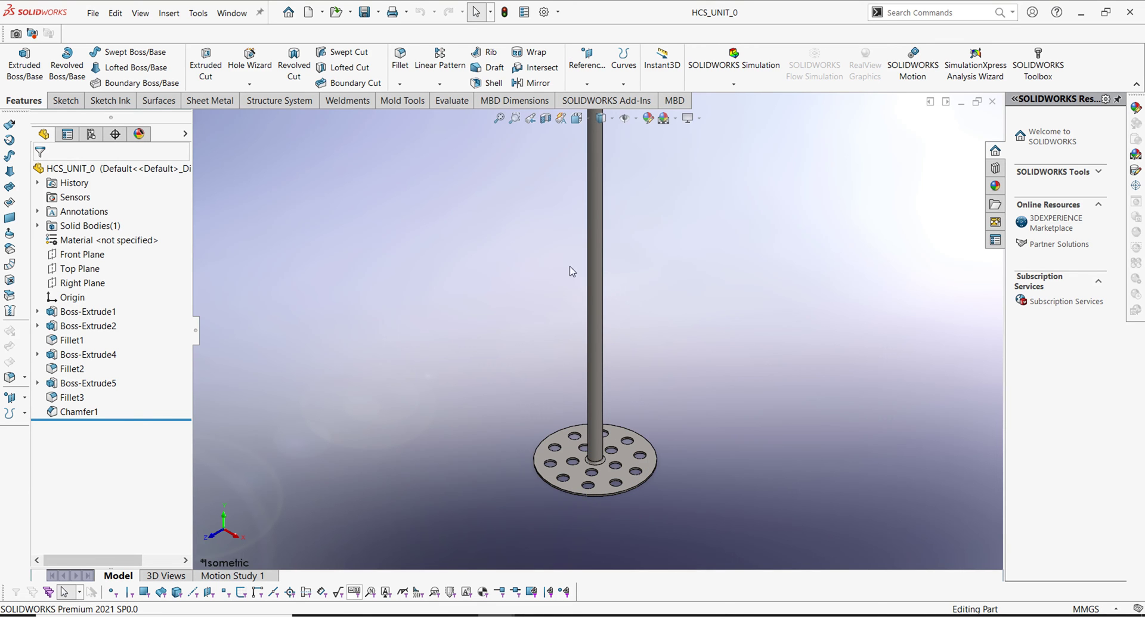
- Roll HCS_UNIT_0 back to Boss-Extrude1 and select its Sketch2
drag(113, 419, 117, 319)
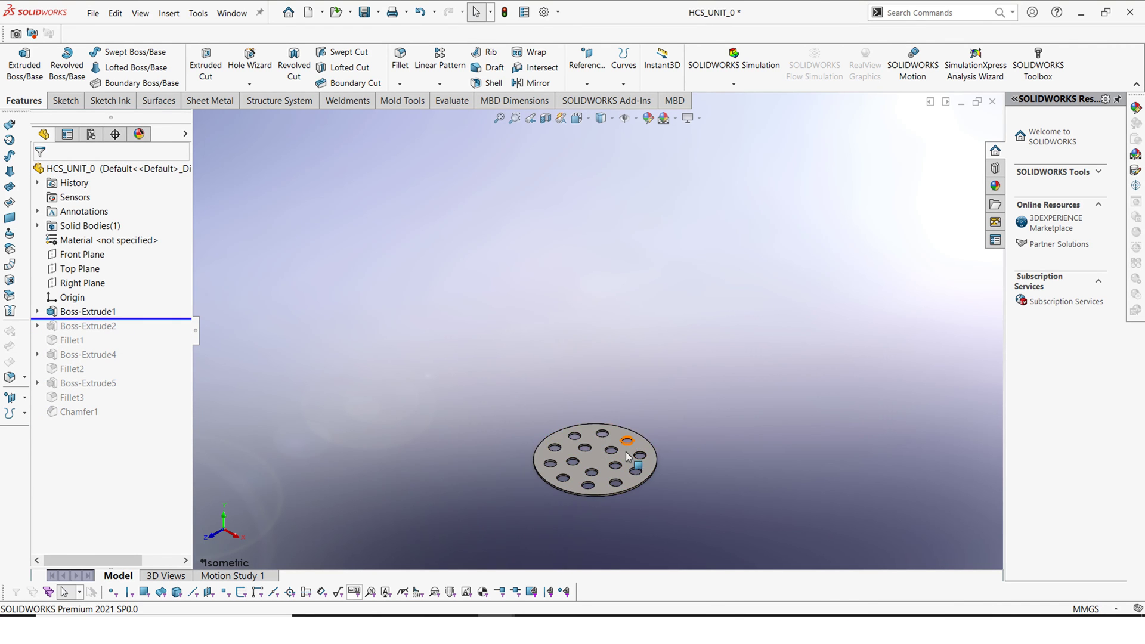
click(38, 312)
click(88, 325)
- Edit Sketch2 to review the Ø245 plate, Ø25 holes and 45.00 spacing, then exit
click(82, 225)
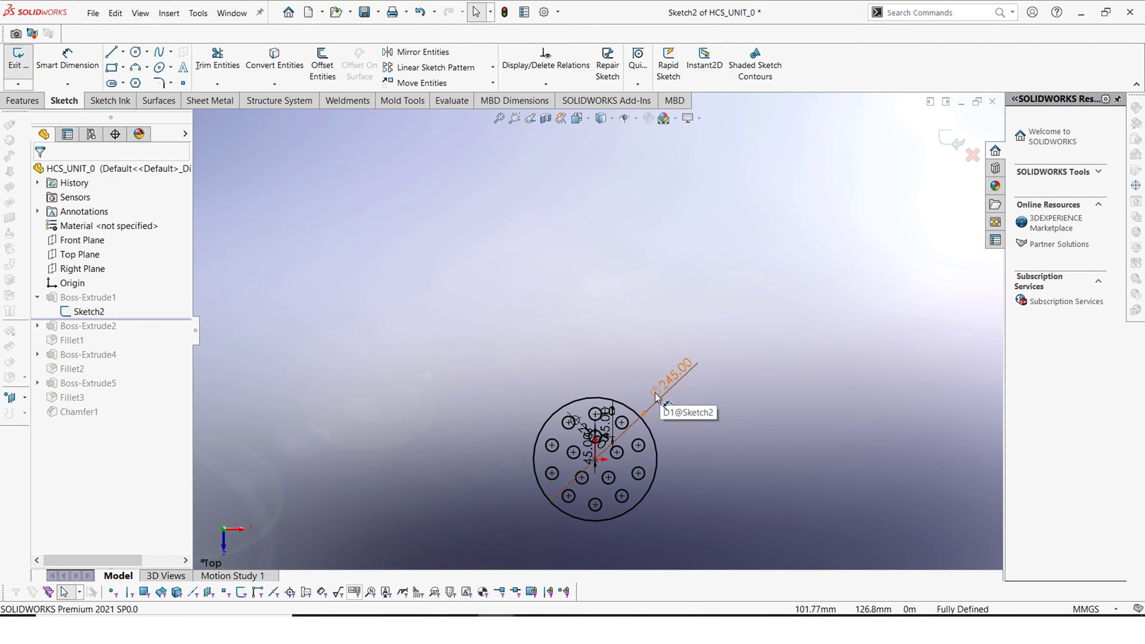
scroll(659, 391, down, 3)
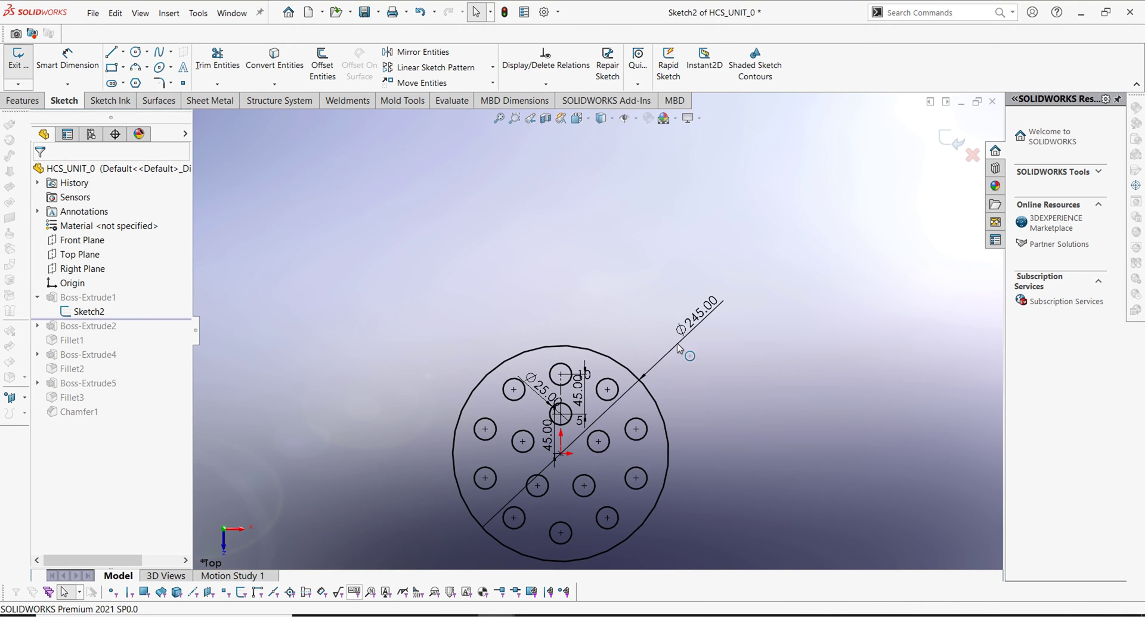
scroll(564, 453, down, 4)
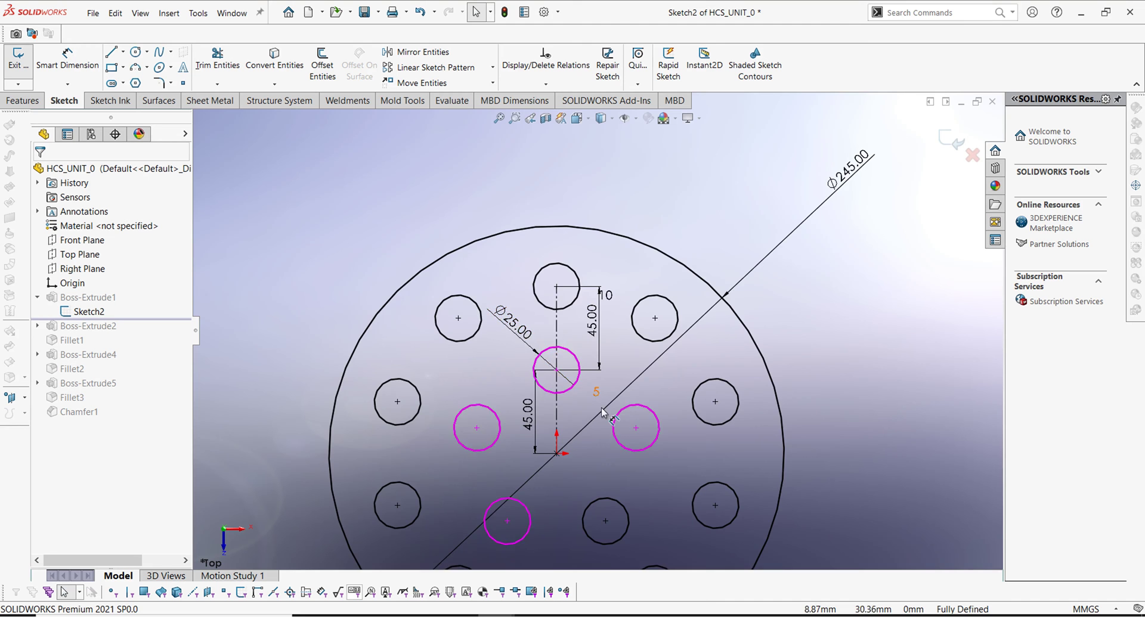
scroll(596, 334, up, 3)
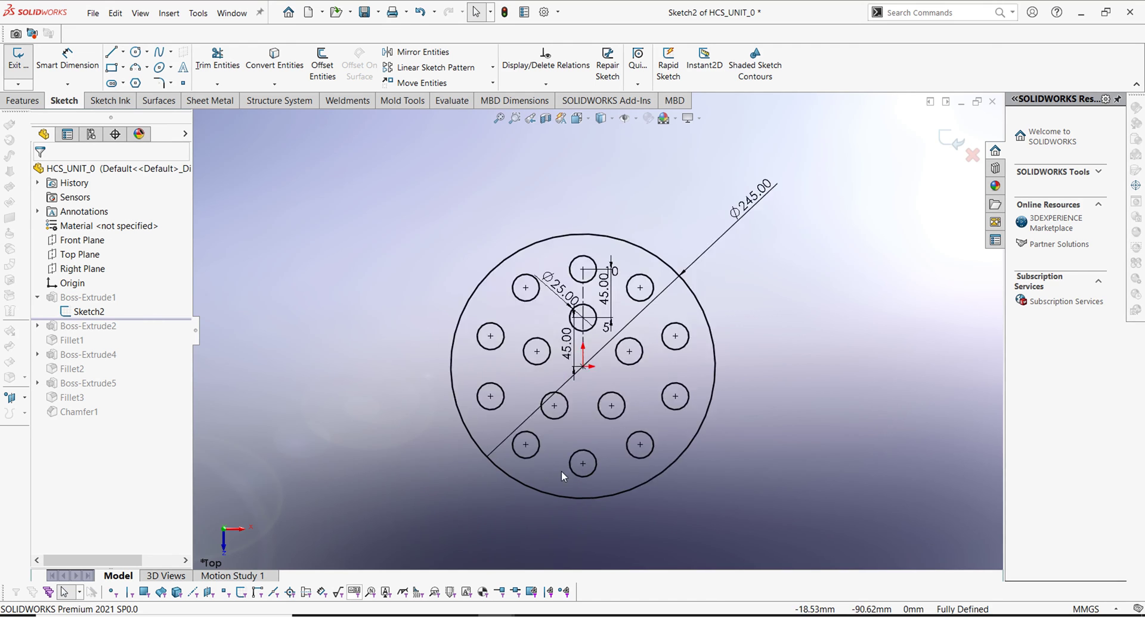
key(f)
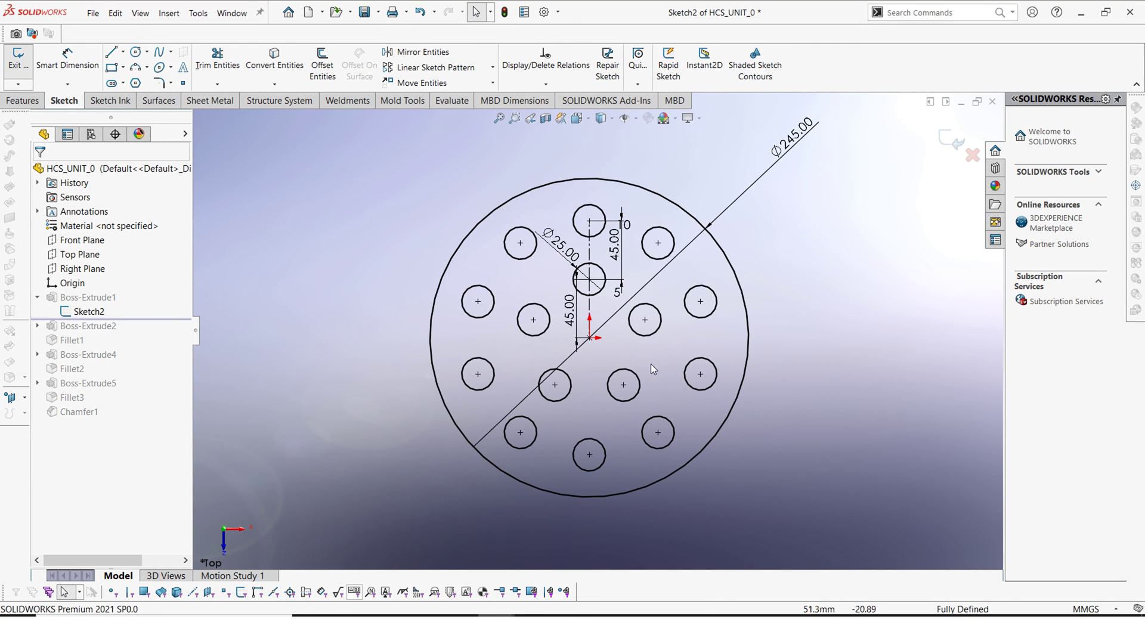
click(948, 148)
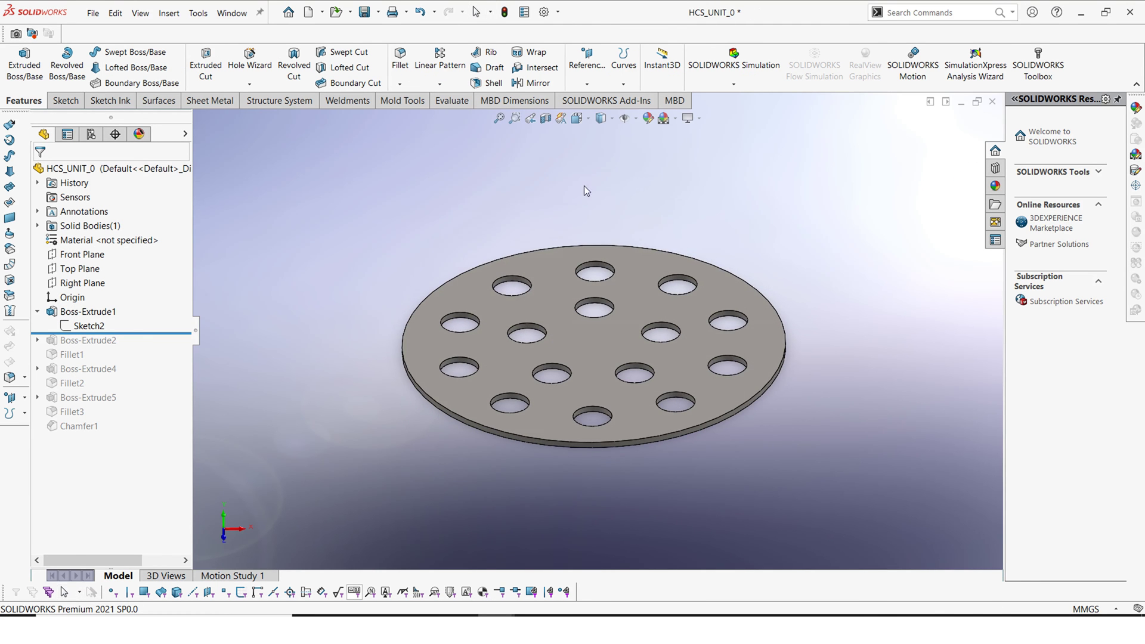
- Select Boss-Extrude1, then roll forward to Boss-Extrude2 to add the central shaft
click(95, 314)
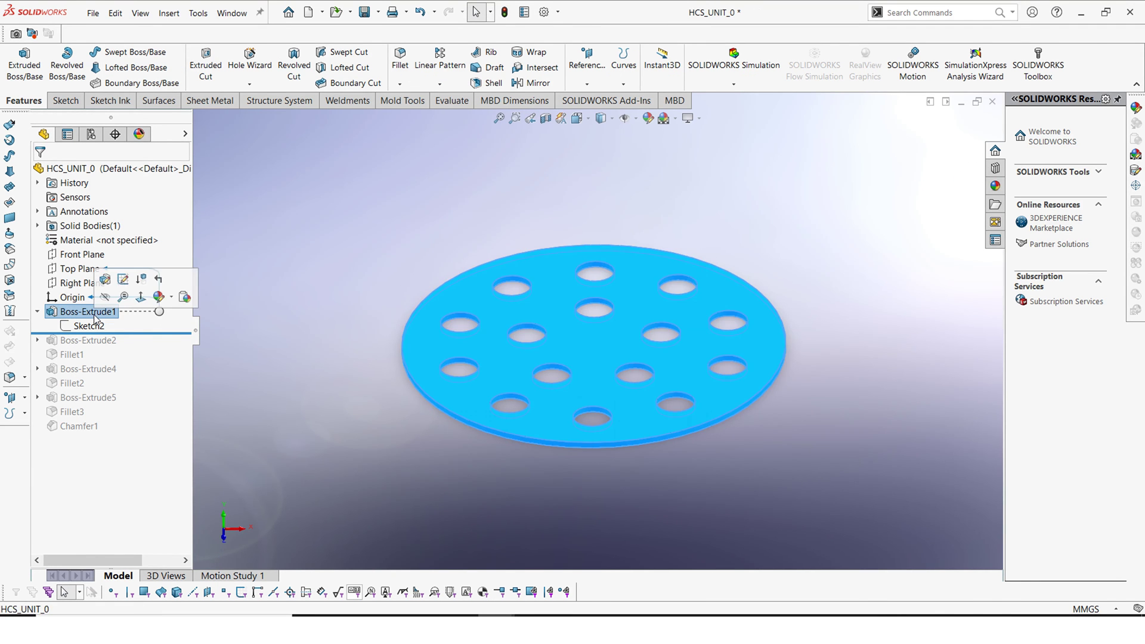
click(420, 249)
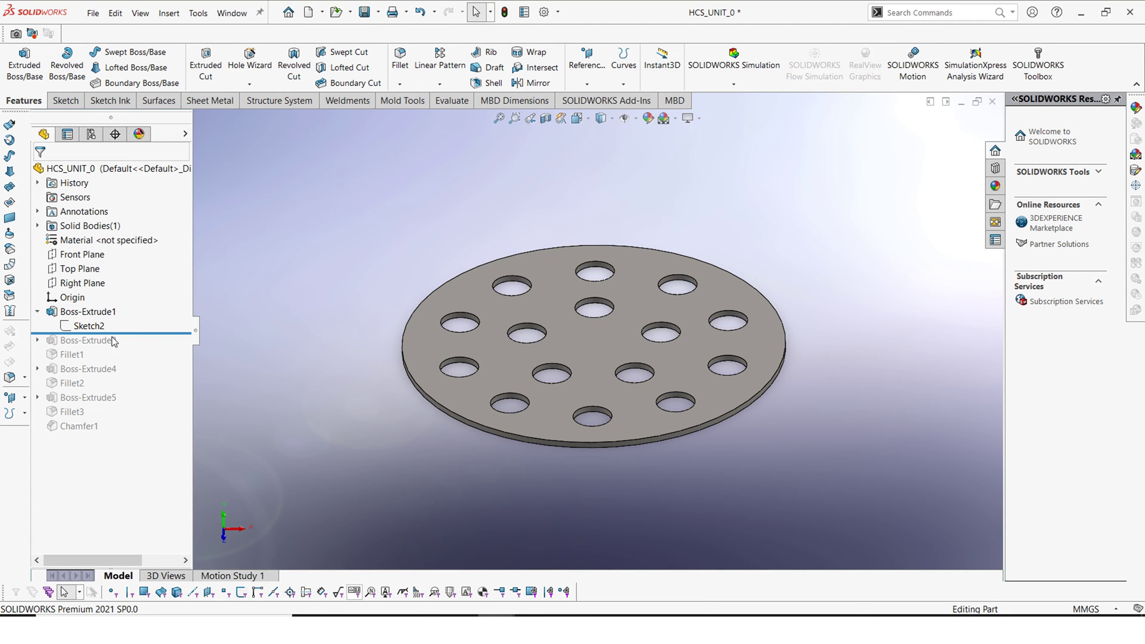
drag(114, 333, 113, 347)
- Open Boss-Extrude2's Sketch3 to review the Ø30 ring, then exit and reselect Boss-Extrude2
scroll(631, 202, up, 5)
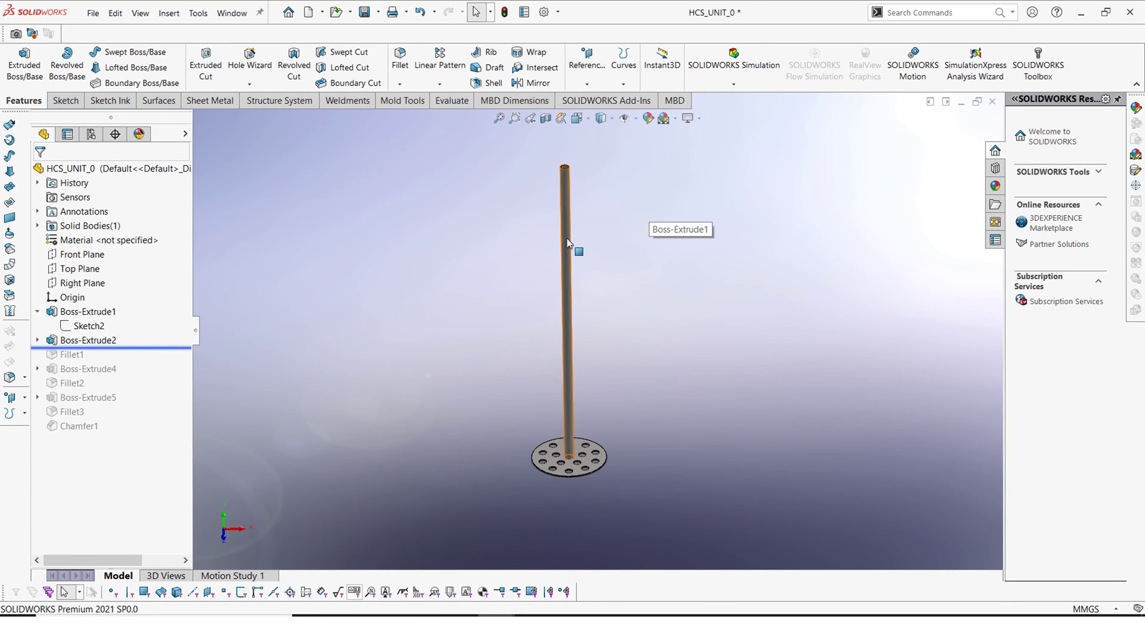
click(89, 341)
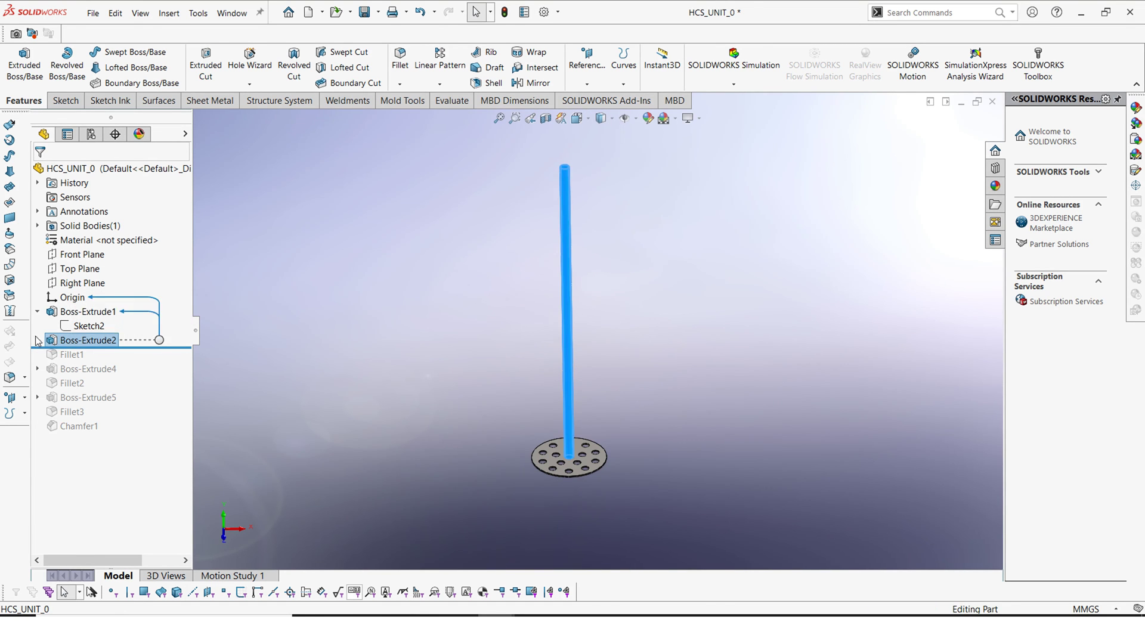
click(37, 341)
click(77, 355)
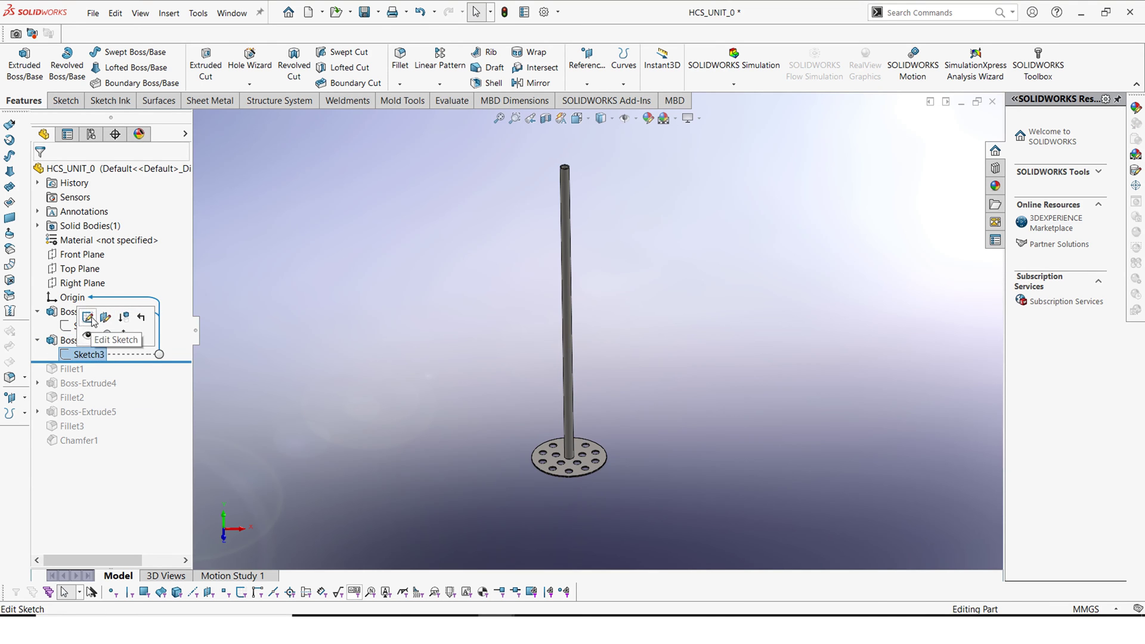
click(143, 317)
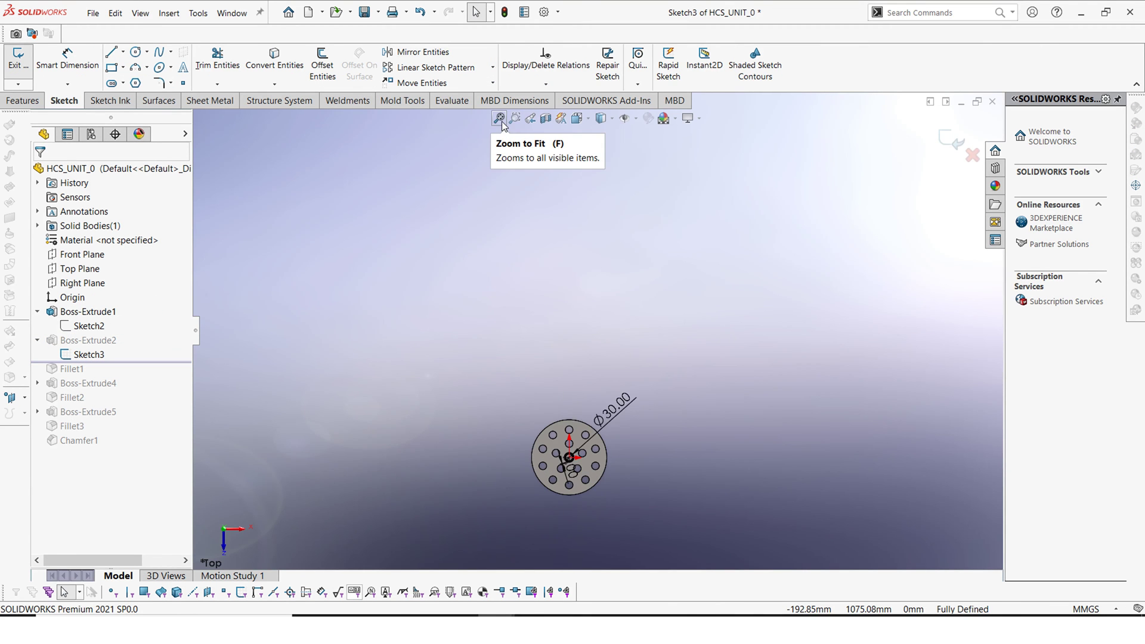
scroll(594, 454, down, 3)
scroll(594, 454, down, 2)
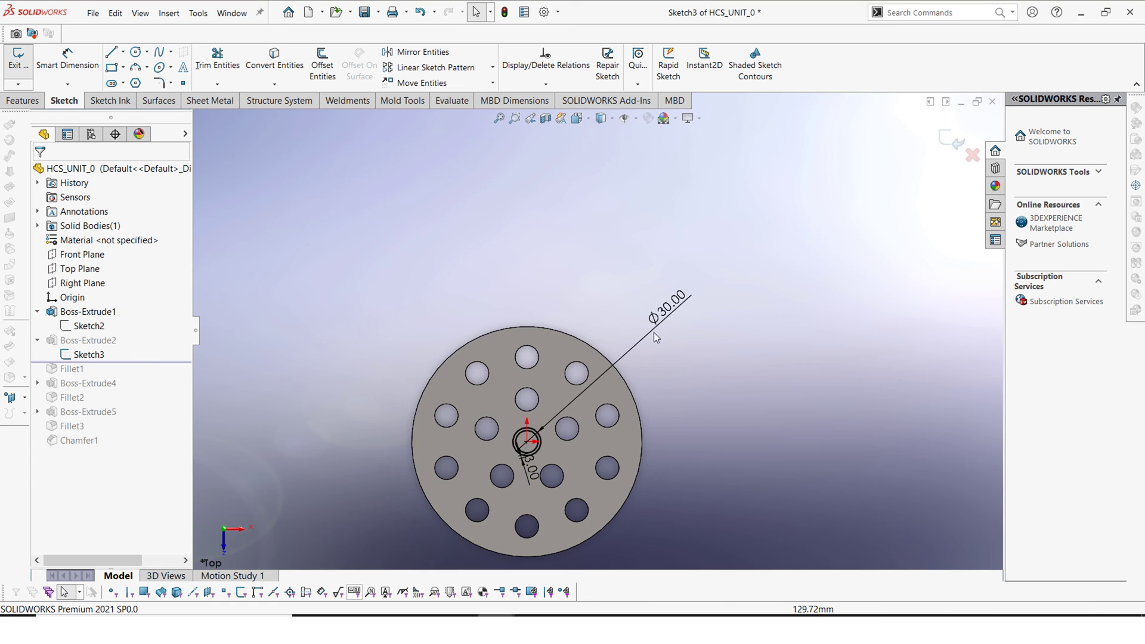
scroll(594, 455, down, 2)
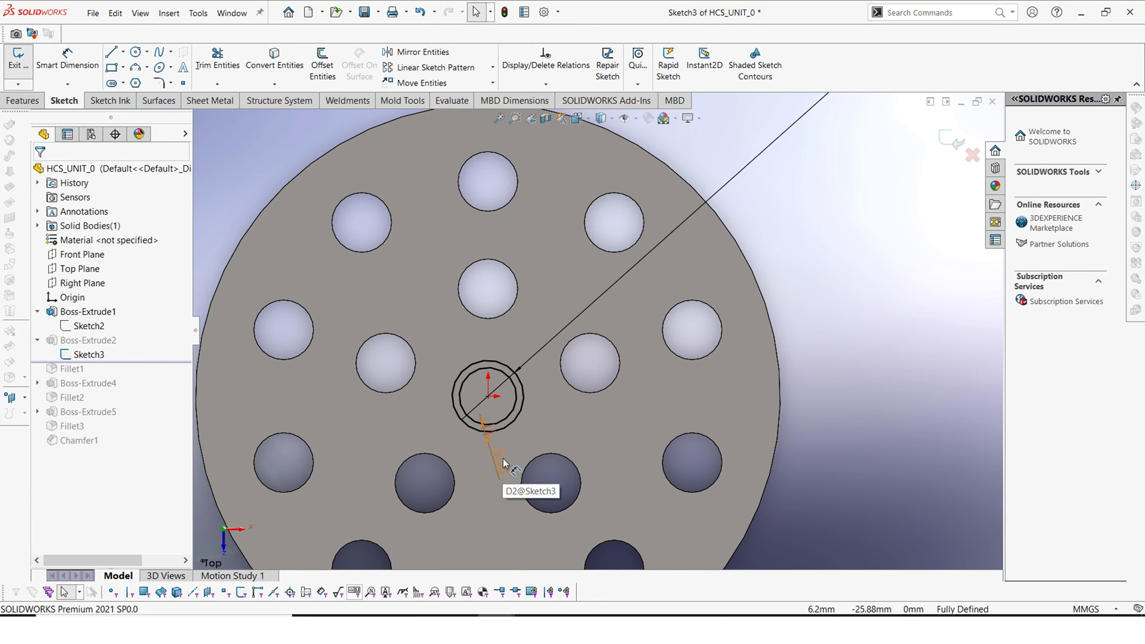
scroll(598, 330, up, 3)
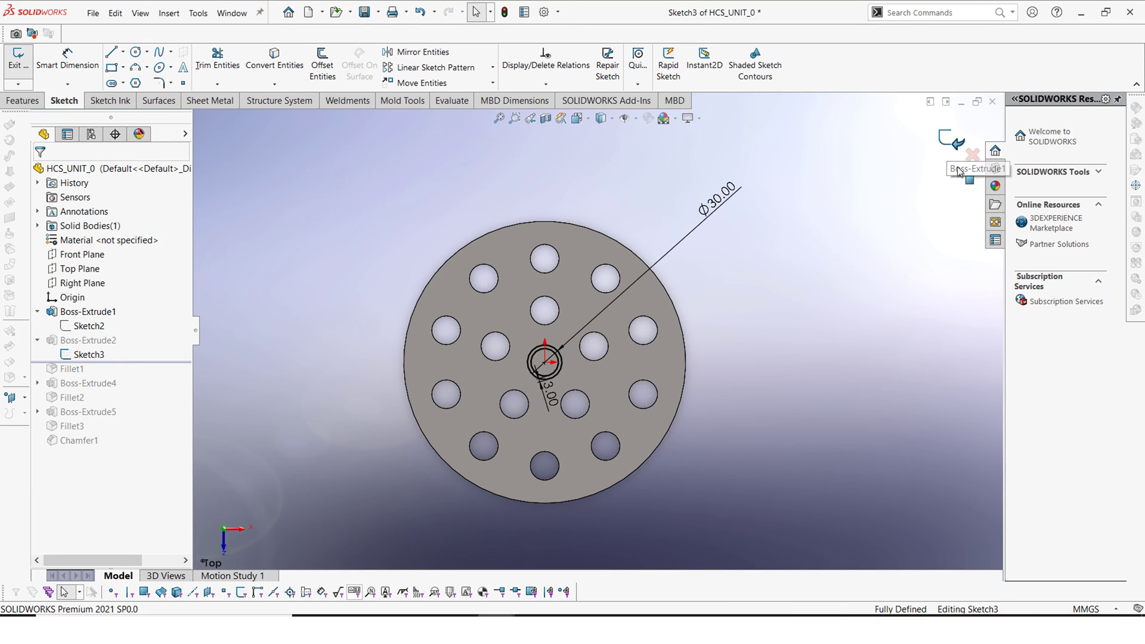
click(953, 141)
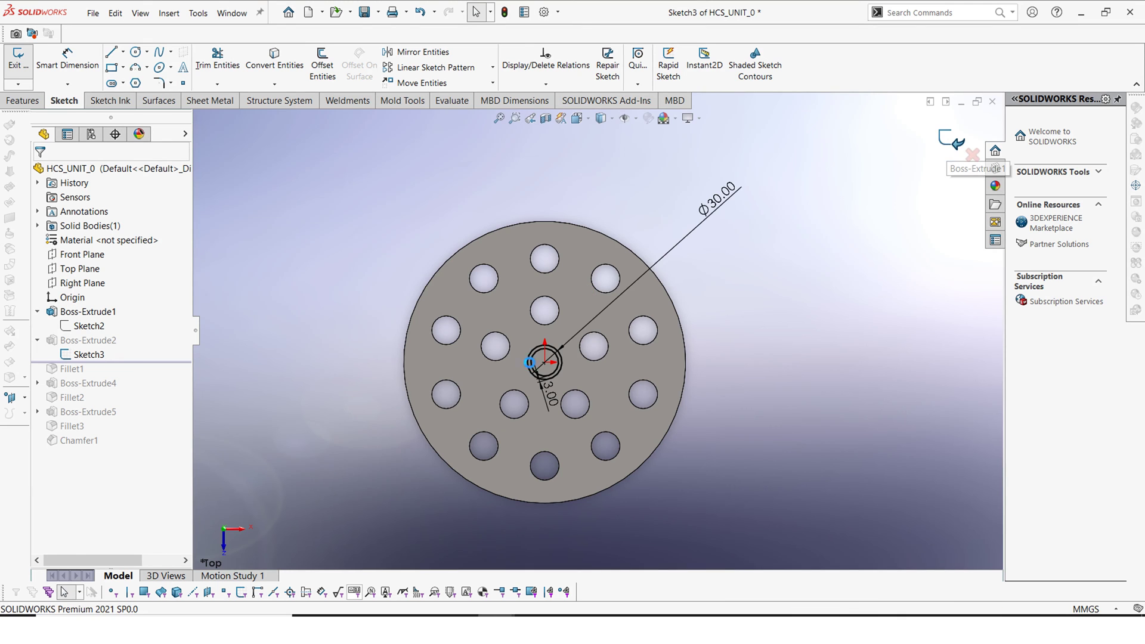
click(89, 340)
- Confirm Boss-Extrude2 as a 1100.00 mm blind extrusion after checking the rod preview
click(94, 310)
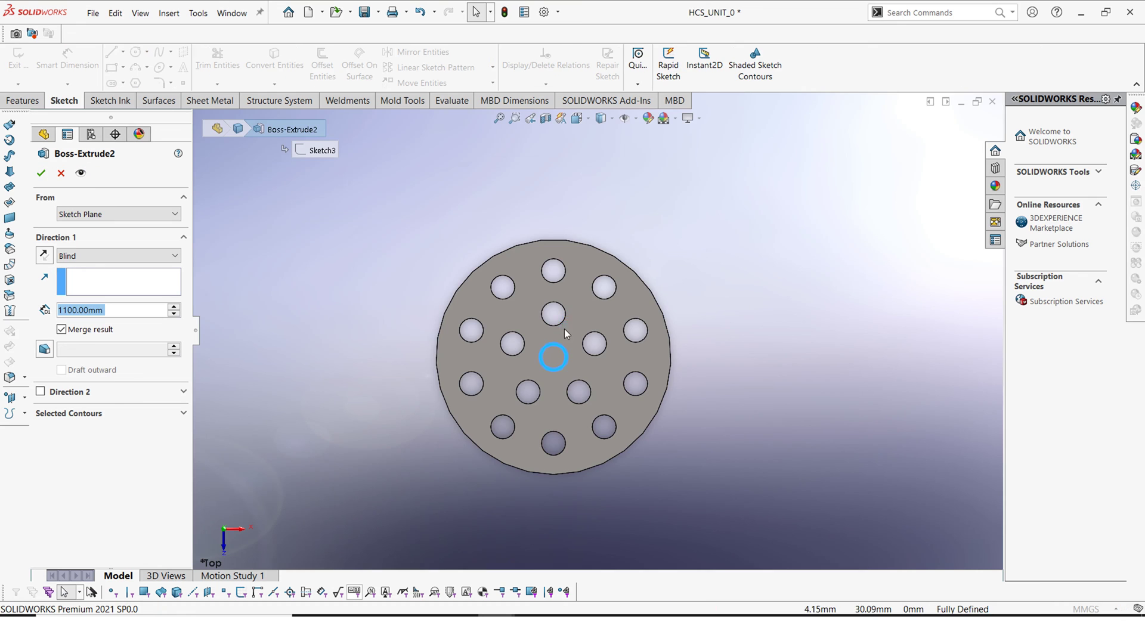
middle_drag(583, 227, 594, 198)
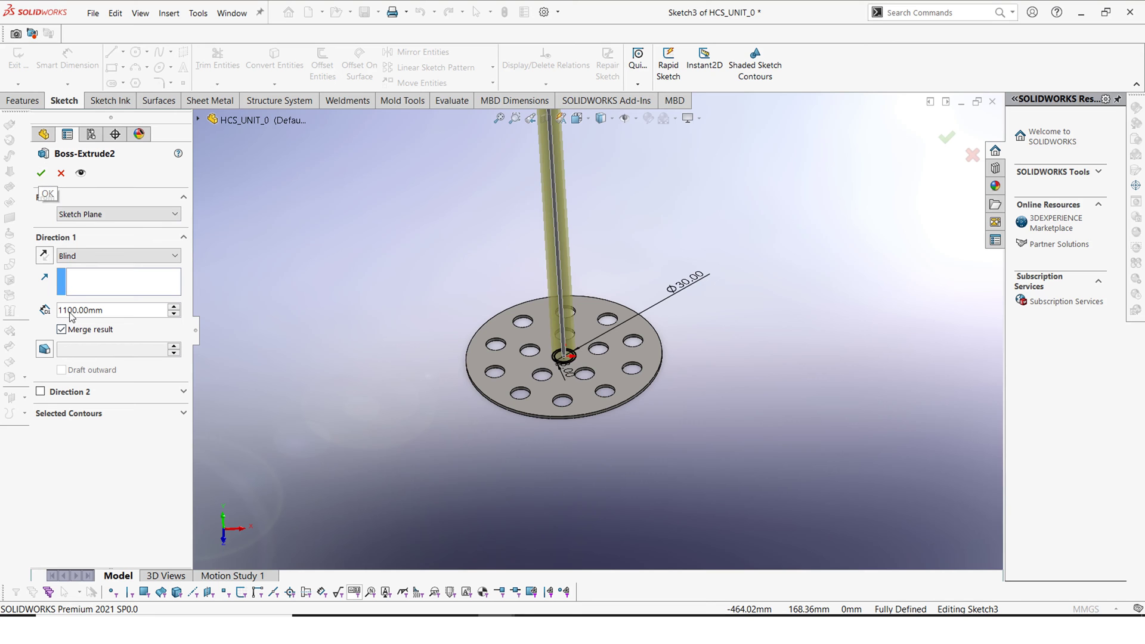
click(41, 173)
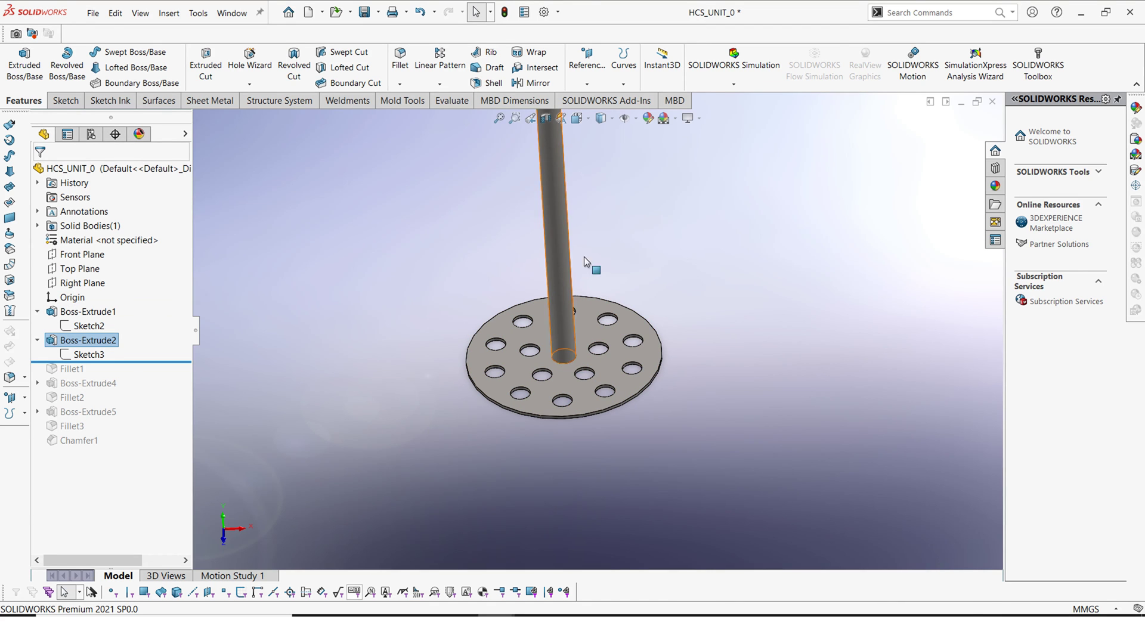
- Roll the part history forward through Fillet1 and Boss-Extrude4 to lengthen the shaft
click(596, 365)
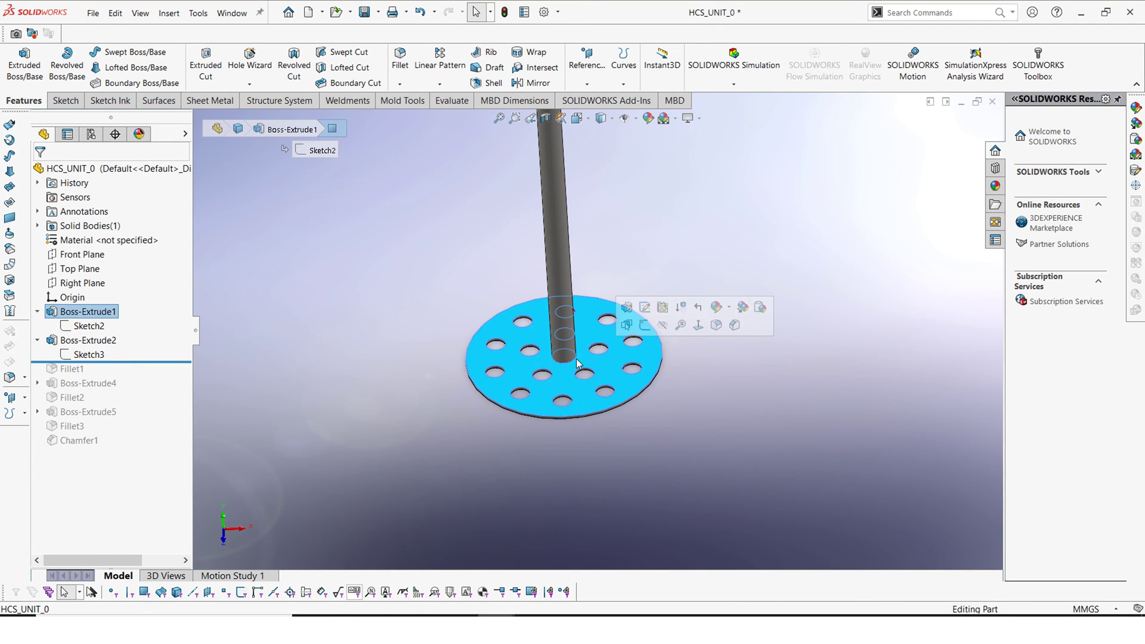
click(430, 238)
drag(90, 362, 91, 376)
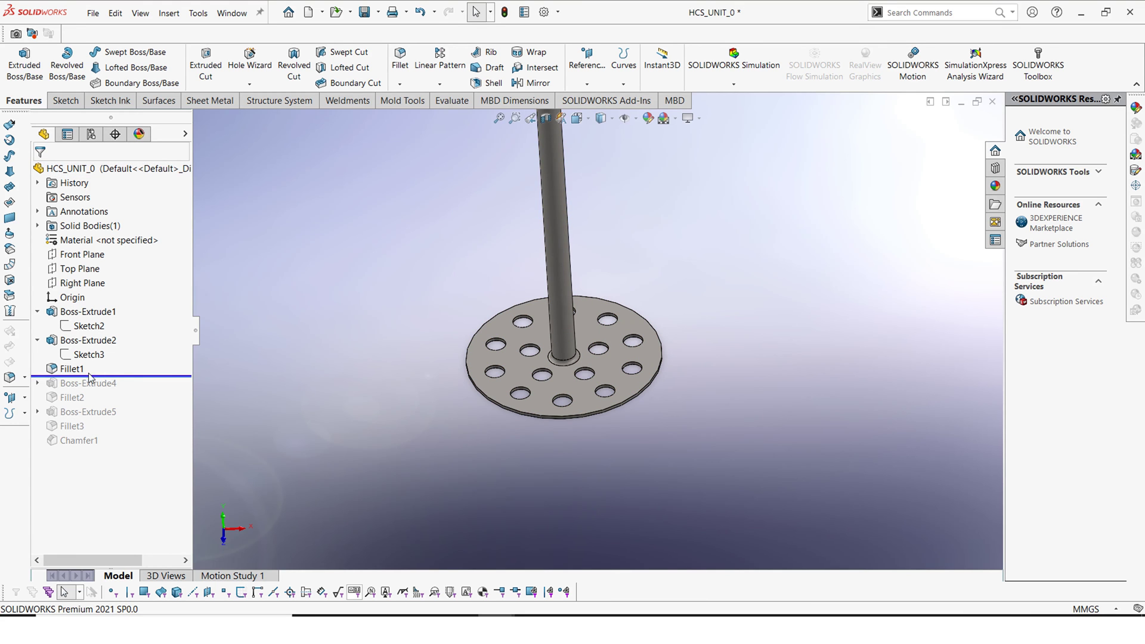
drag(95, 375, 96, 391)
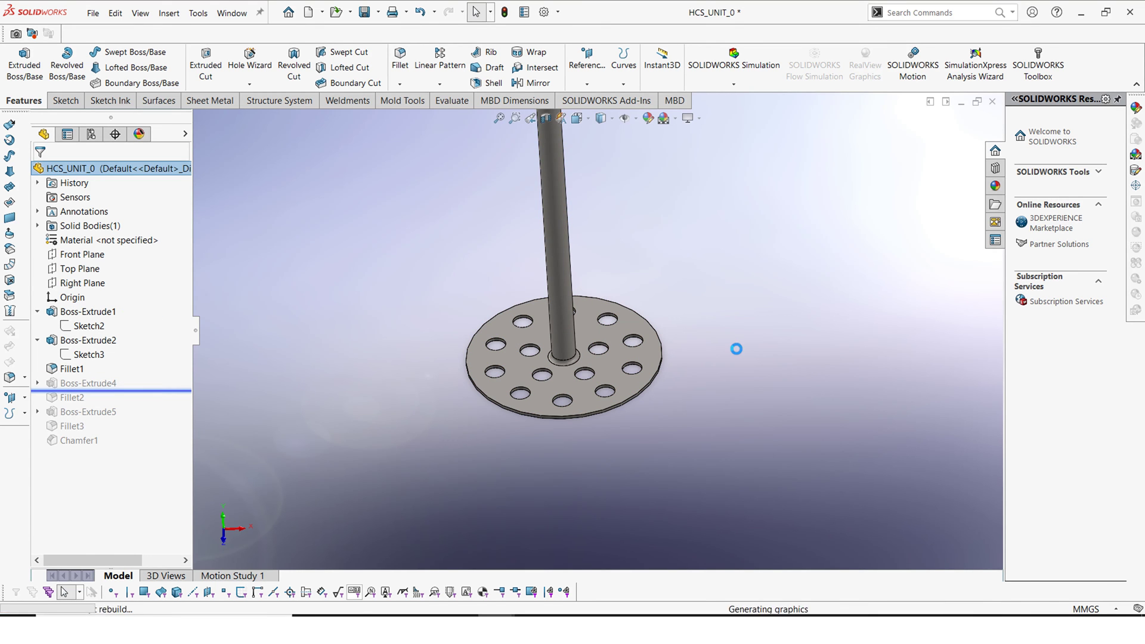
- Zoom in on the shaft and select its stepped top face to inspect it
scroll(656, 295, up, 5)
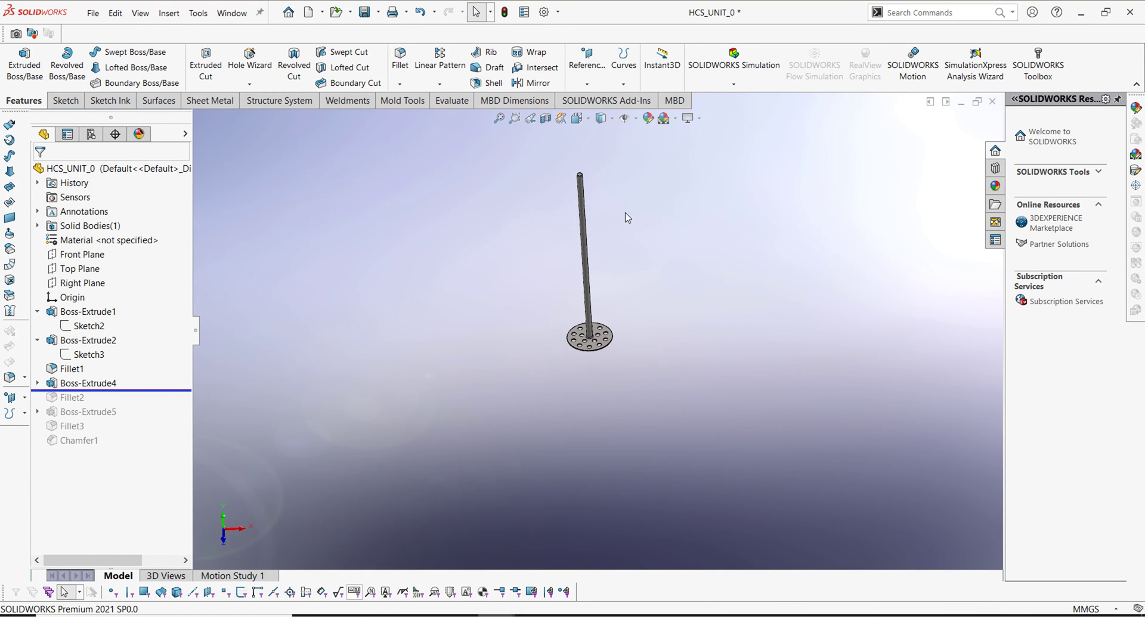
scroll(584, 183, down, 8)
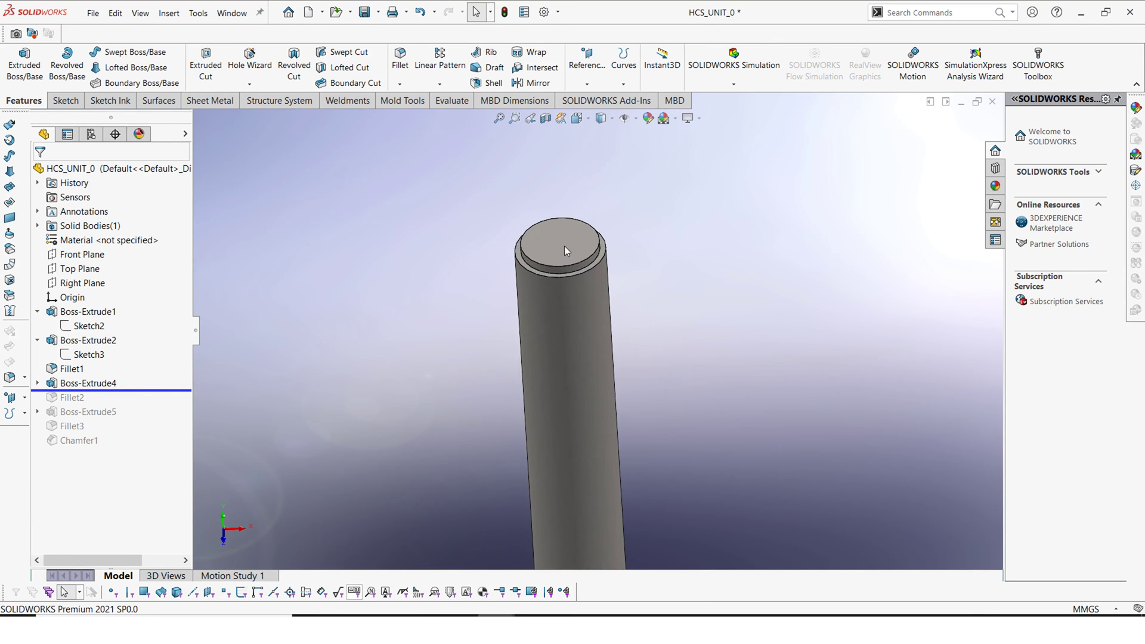
scroll(564, 246, down, 5)
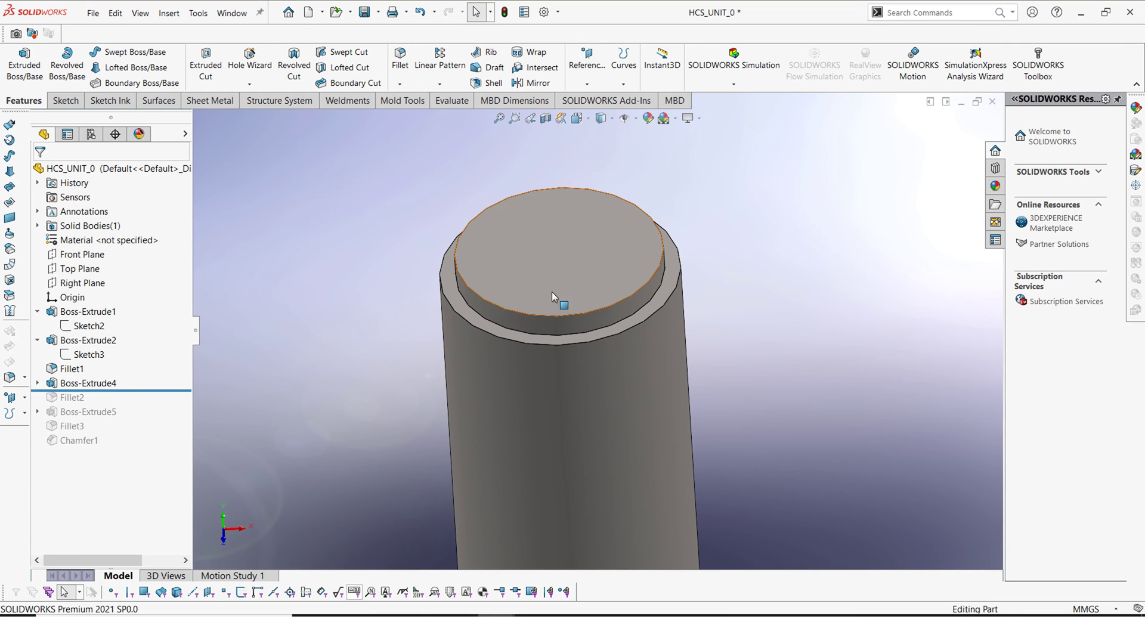
click(528, 267)
click(406, 317)
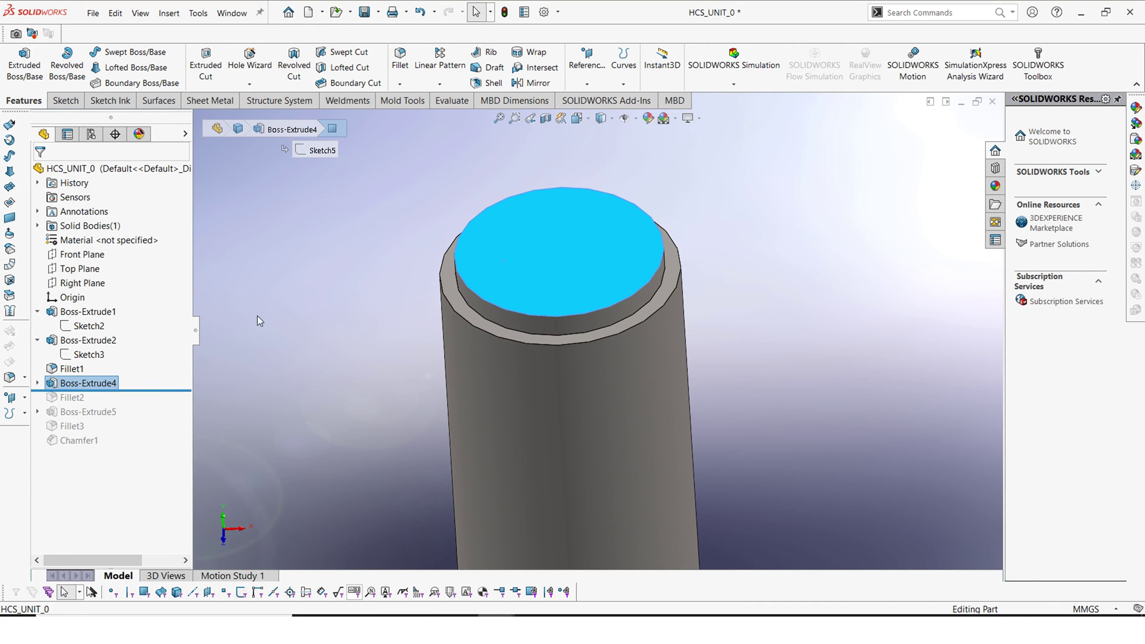
- Roll forward through Fillet2 and Boss-Extrude5, adding the thinner rod above the shaft
drag(107, 390, 127, 398)
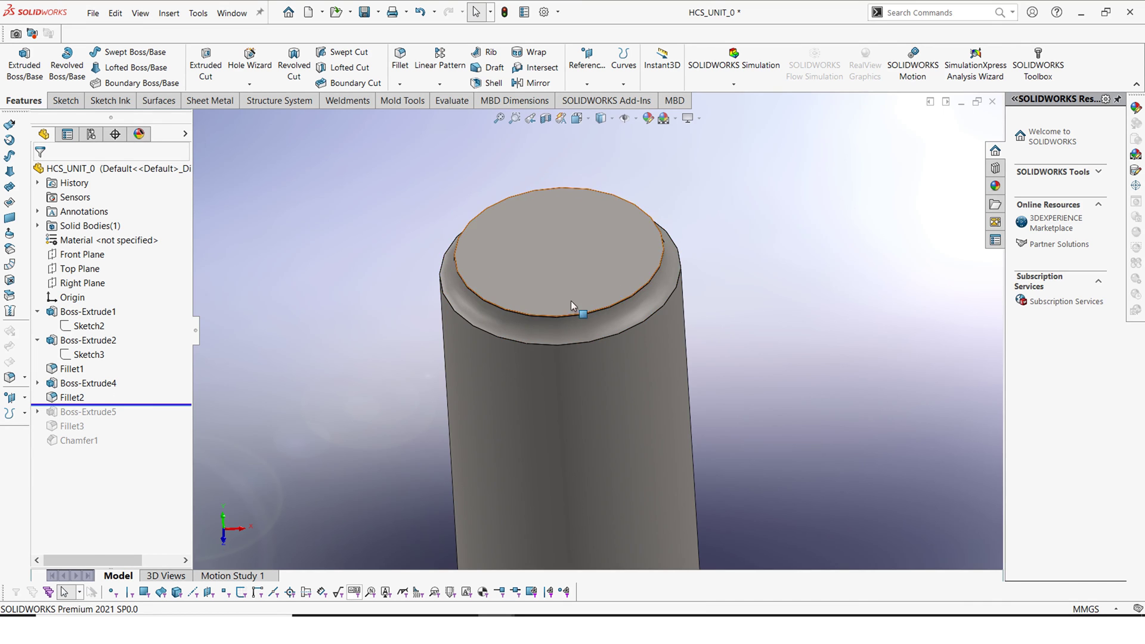
scroll(600, 362, up, 3)
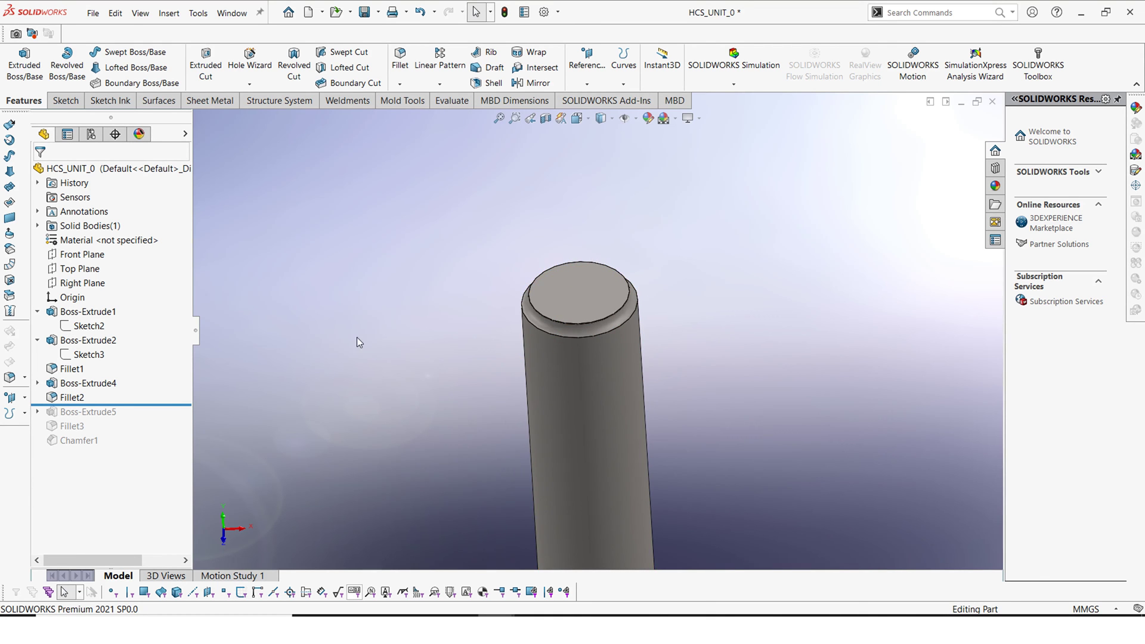
drag(109, 406, 110, 416)
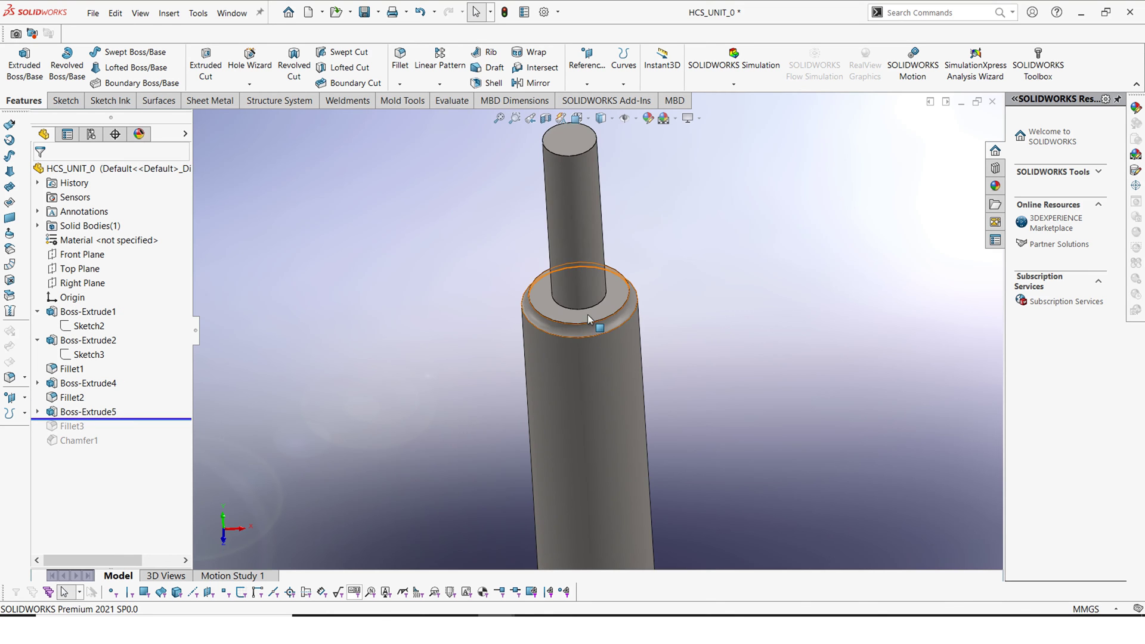
- Roll the history past Fillet3 and Chamfer1 so every HCS_UNIT_0 feature is active
click(614, 306)
key(Escape)
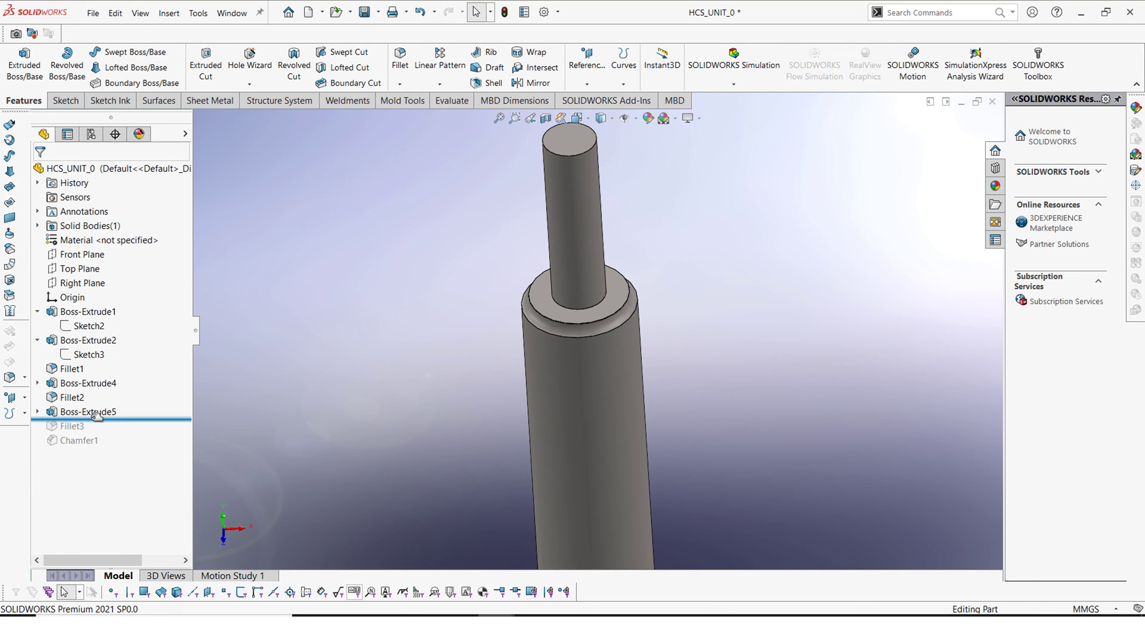
drag(95, 416, 95, 448)
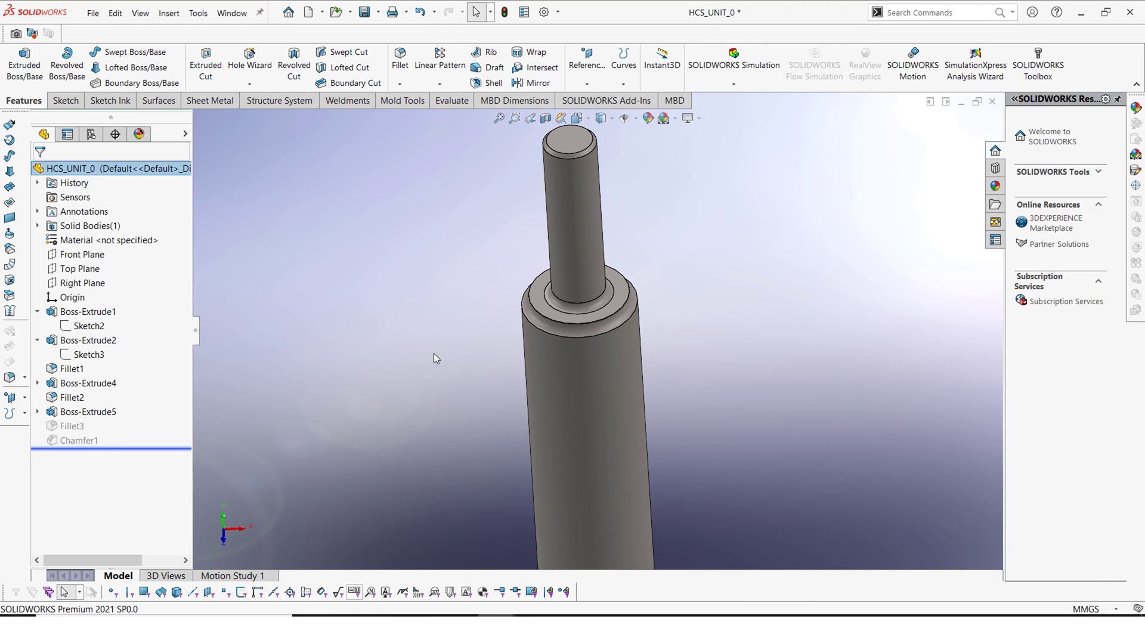
scroll(635, 316, up, 3)
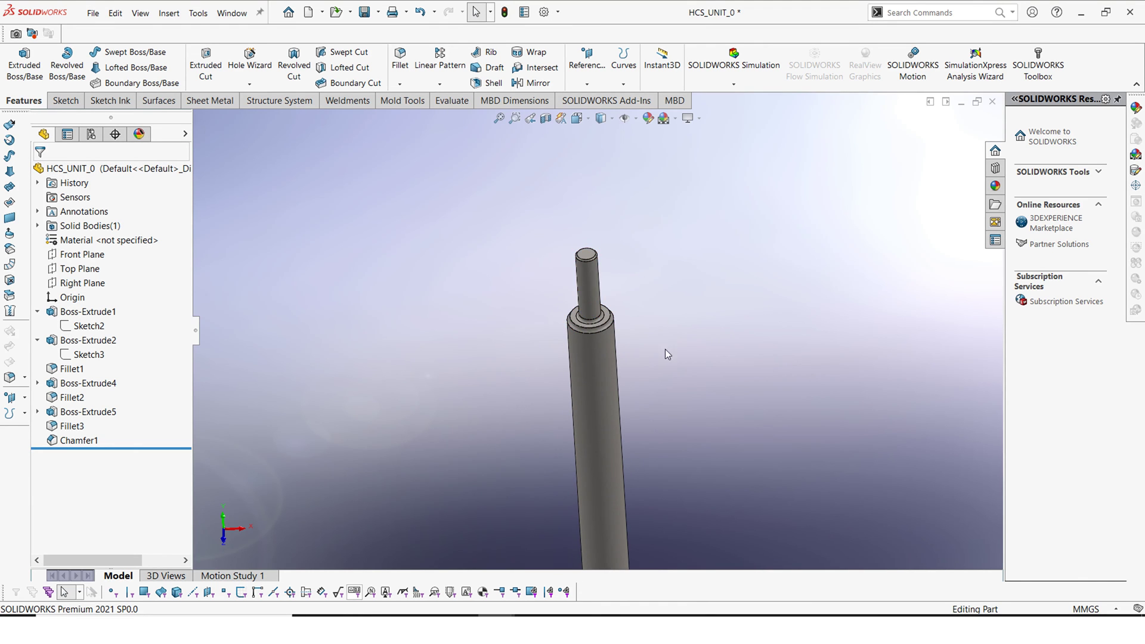
scroll(620, 406, up, 4)
scroll(610, 534, down, 2)
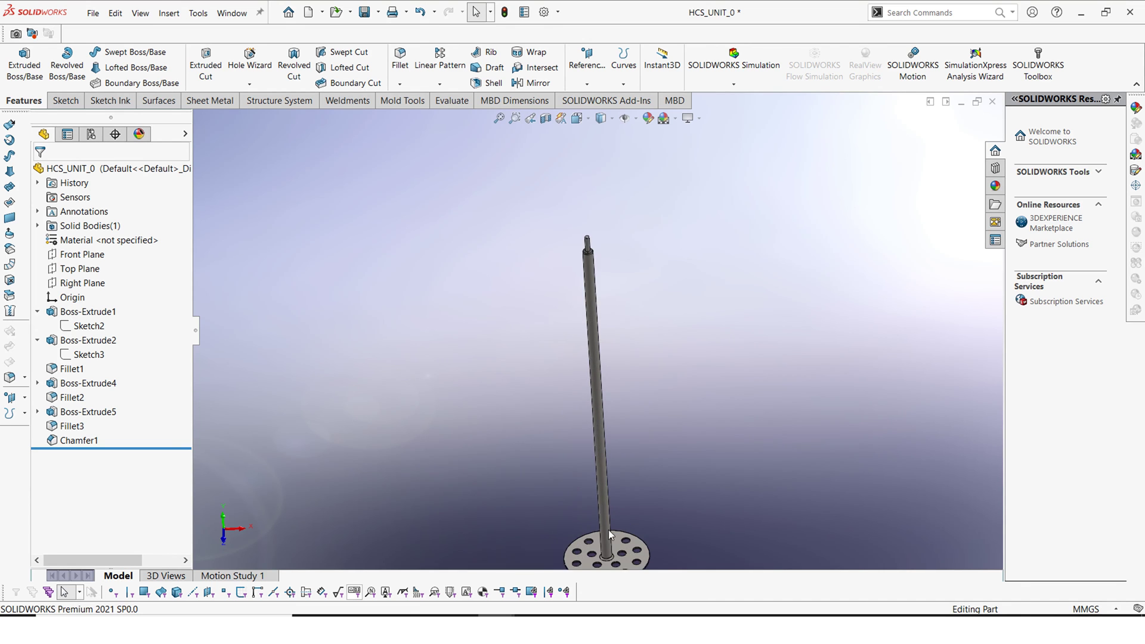
scroll(609, 542, down, 5)
- Orbit the part with Rotate View to see the perforated plate side-on
right_click(734, 380)
click(765, 426)
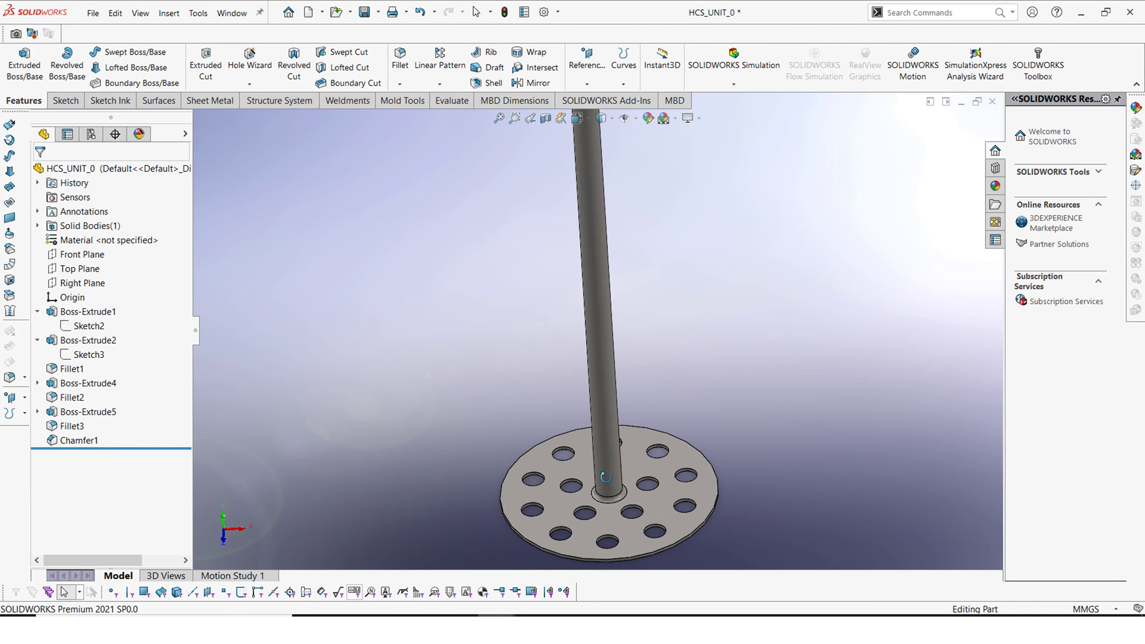
drag(764, 426, 551, 280)
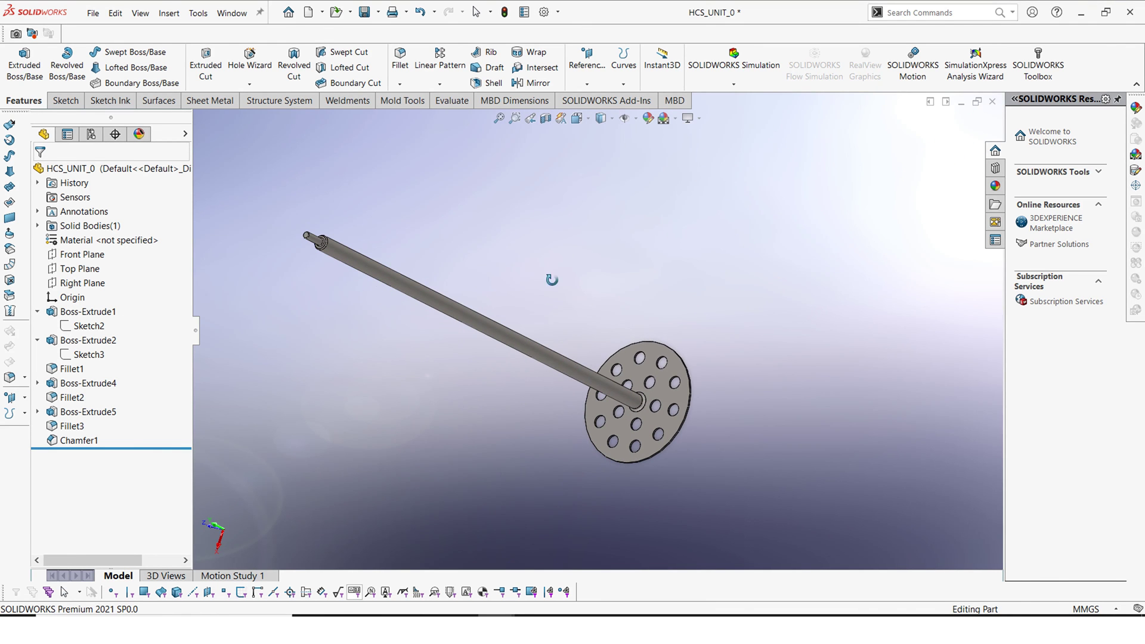
right_click(560, 206)
click(589, 218)
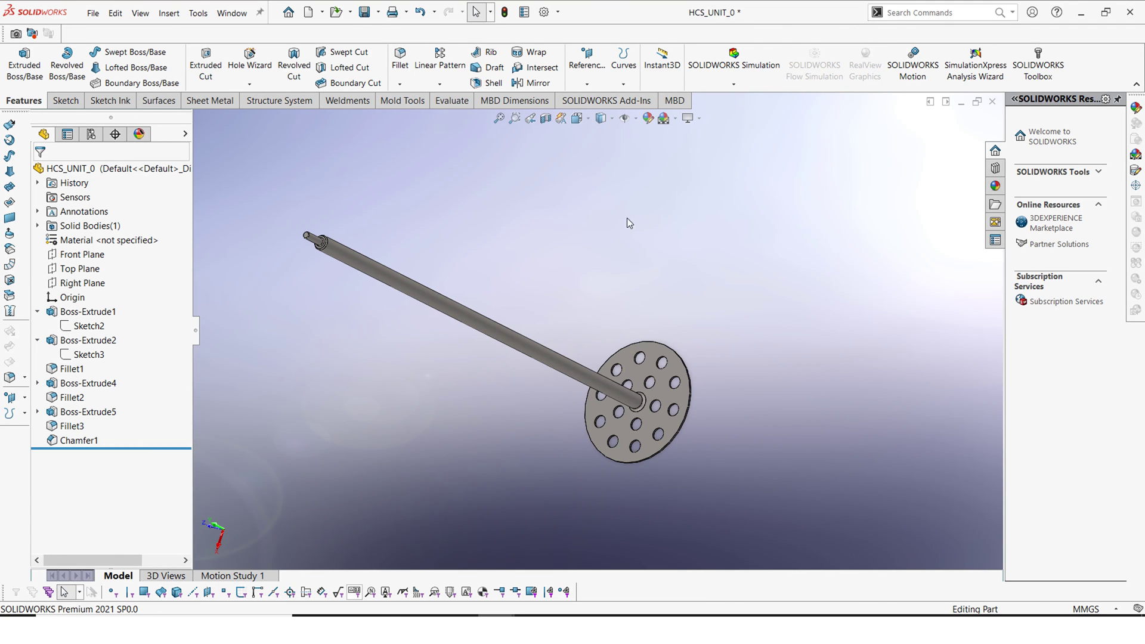
scroll(604, 238, down, 2)
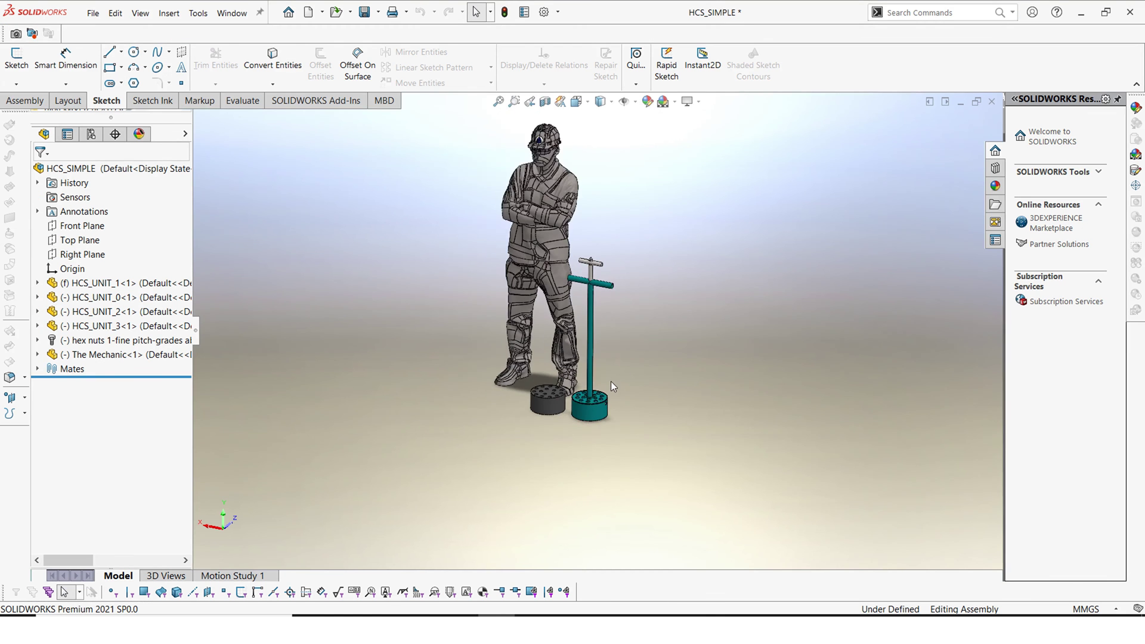
- Orbit the HCS_SIMPLE assembly around the press base and legs, then zoom to fit
scroll(611, 381, down, 4)
right_click(636, 234)
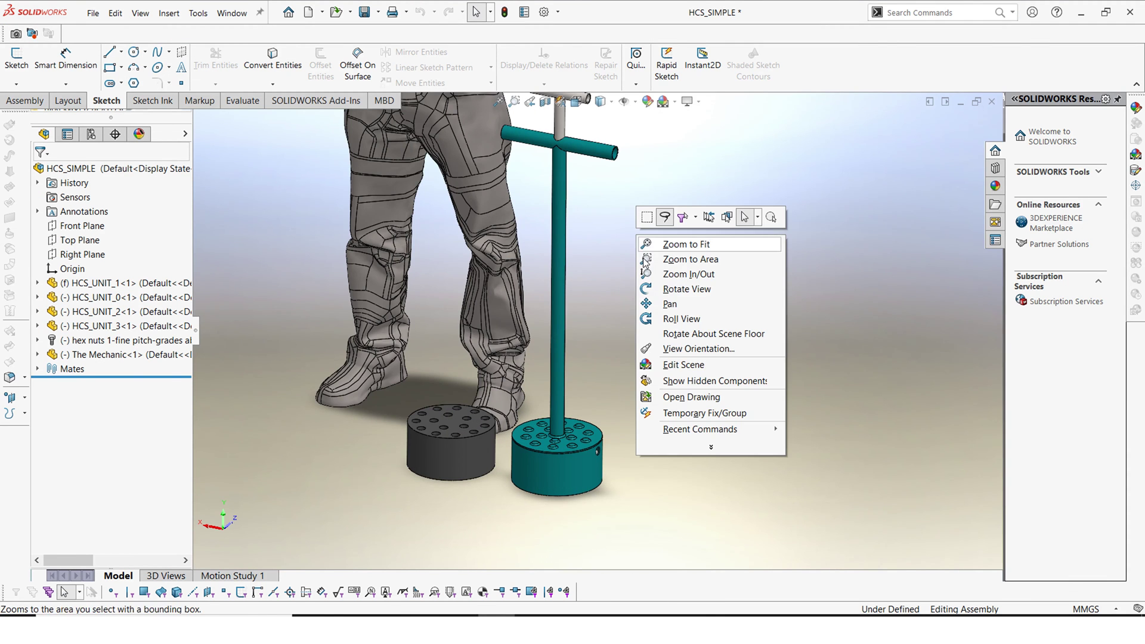
click(662, 288)
drag(612, 219, 640, 229)
drag(670, 481, 581, 223)
key(ctrl+shift+z)
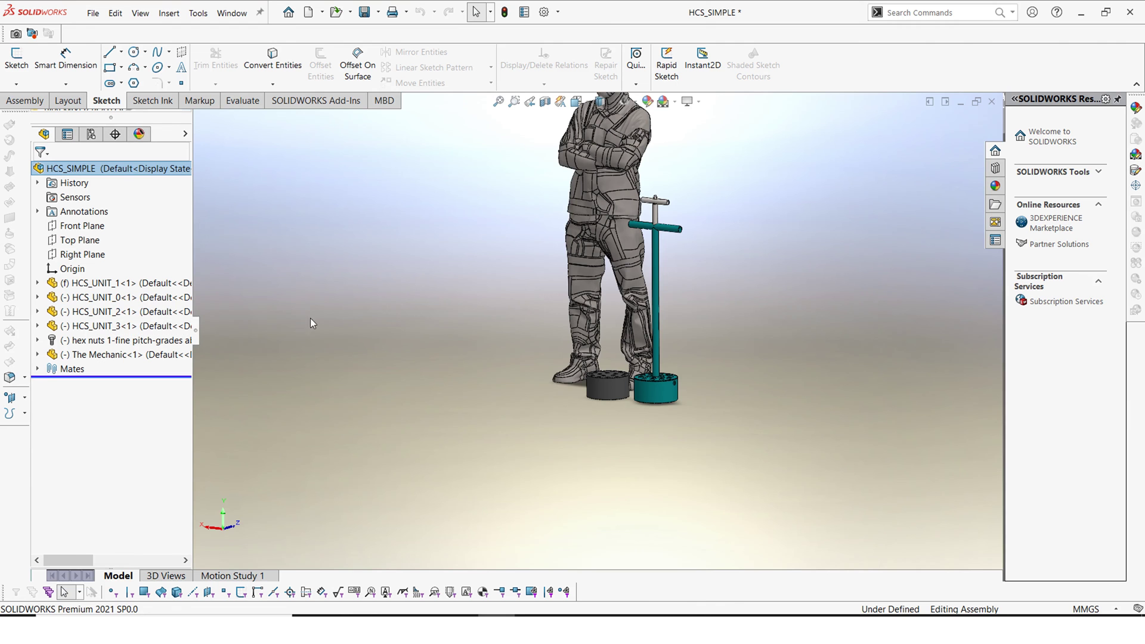
- Select HCS_UNIT_0 in the FeatureManager tree and bring up the HCS_UNIT_1 context menu
click(177, 298)
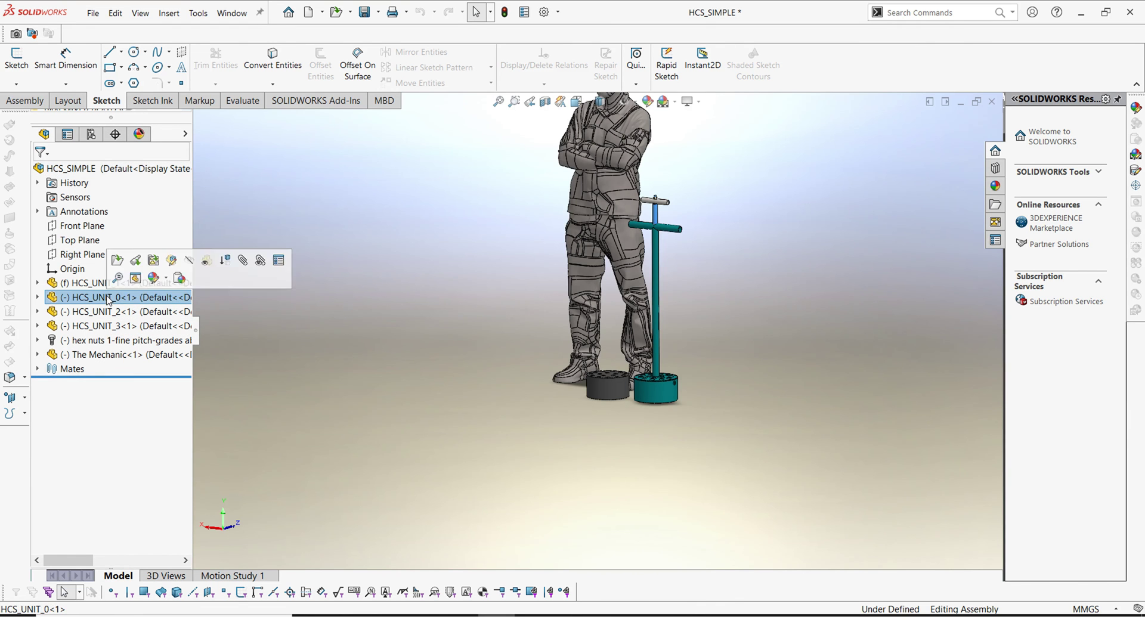
scroll(666, 268, down, 3)
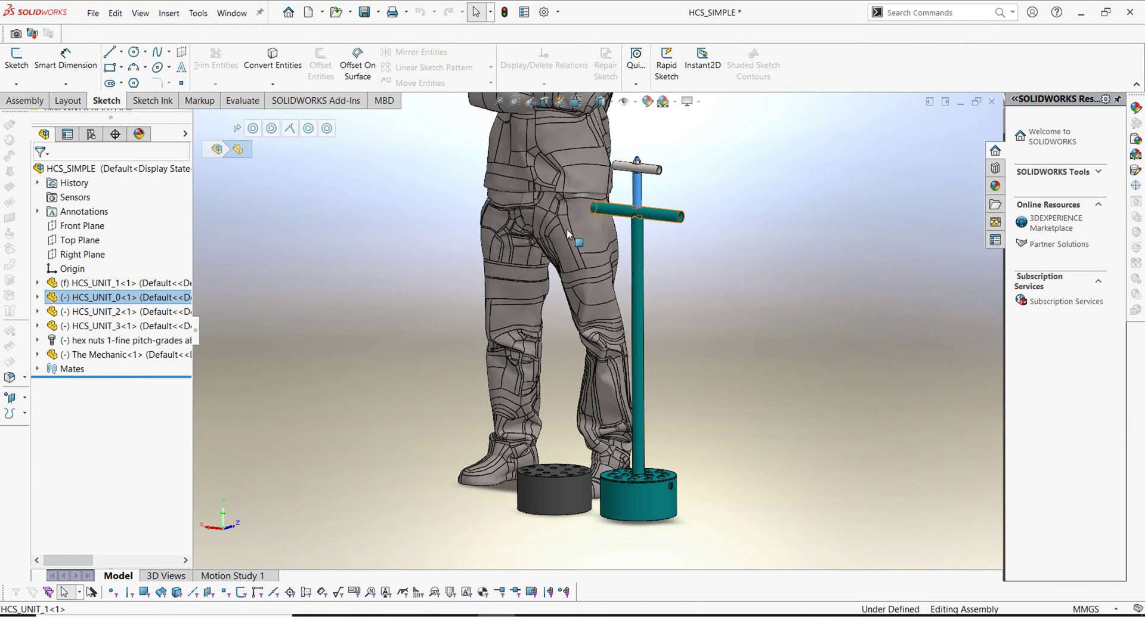
right_click(150, 304)
- Hide the HCS_UNIT_1 press body and orbit to inspect the inner rod from below
click(89, 283)
right_click(90, 285)
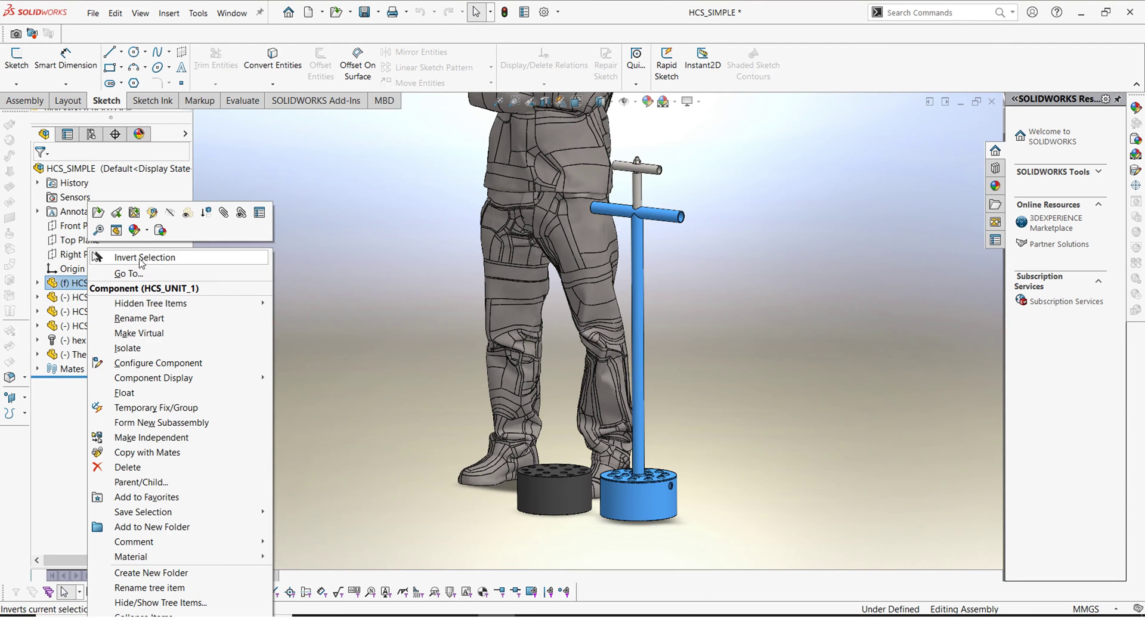
click(165, 220)
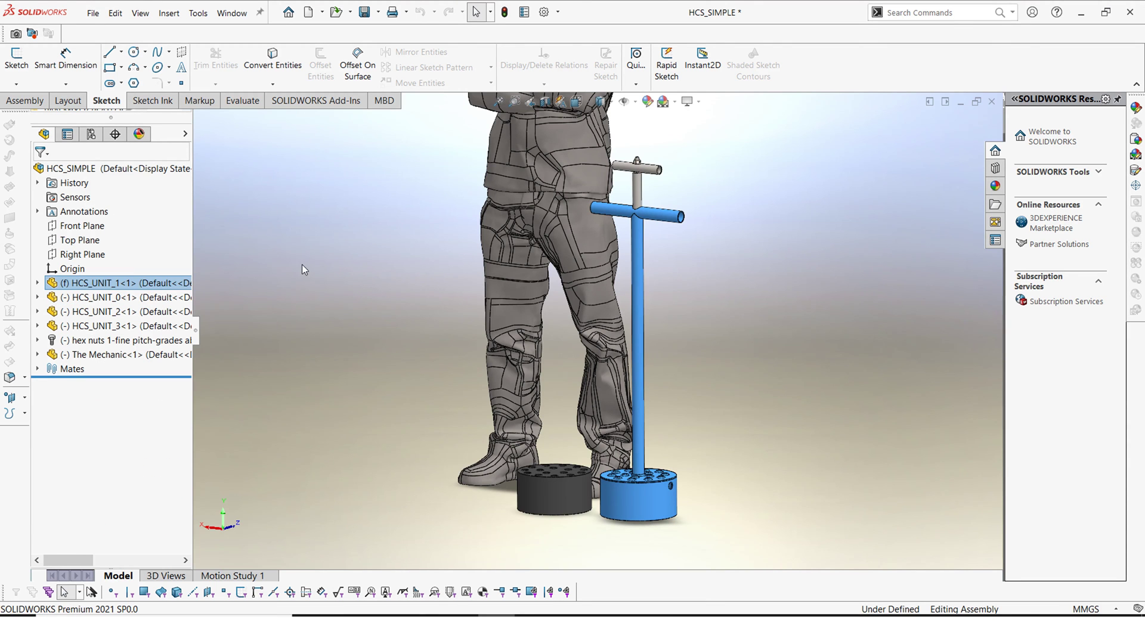
right_click(716, 300)
click(748, 352)
drag(749, 352, 695, 513)
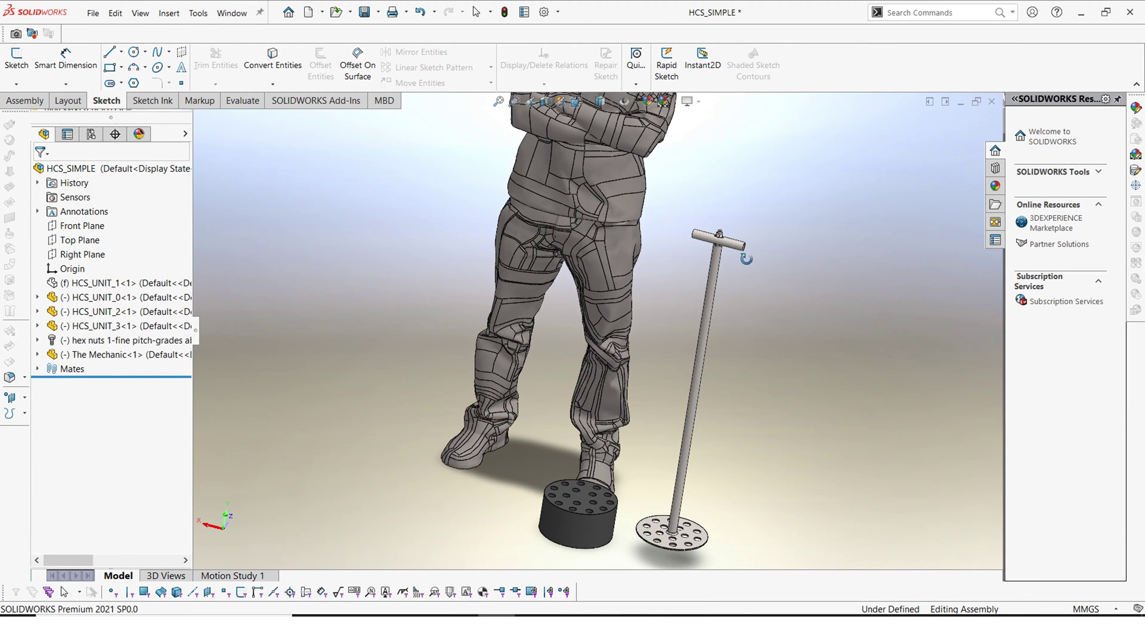
drag(746, 259, 730, 251)
right_click(731, 213)
click(751, 227)
scroll(732, 270, down, 5)
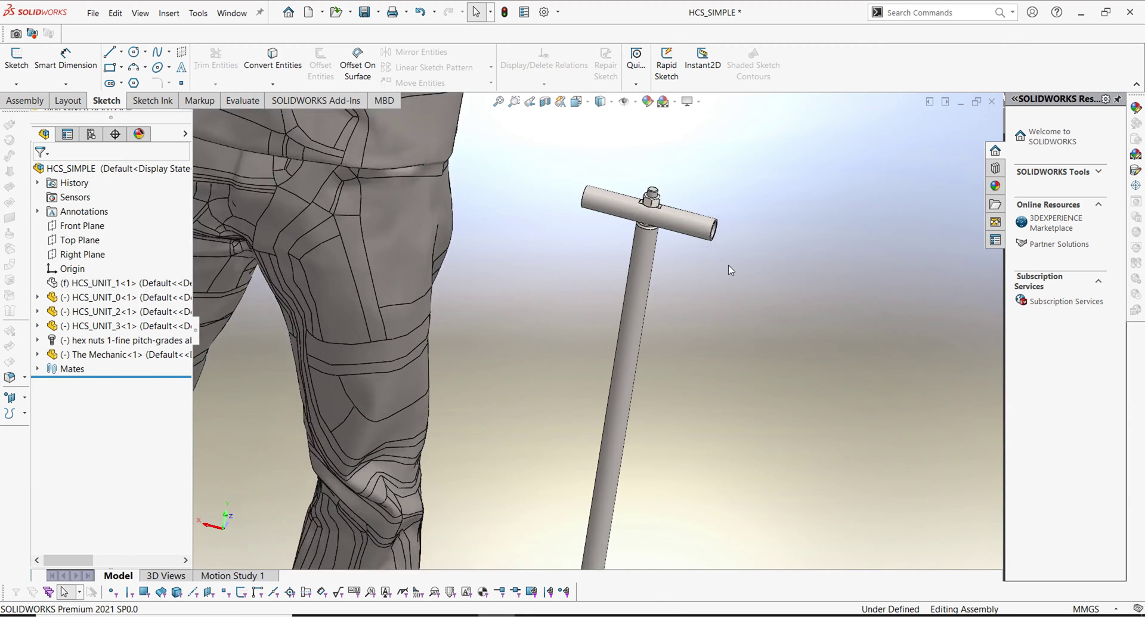
scroll(731, 270, down, 5)
- Rotate the small top crossbar about its bolt axis
click(592, 205)
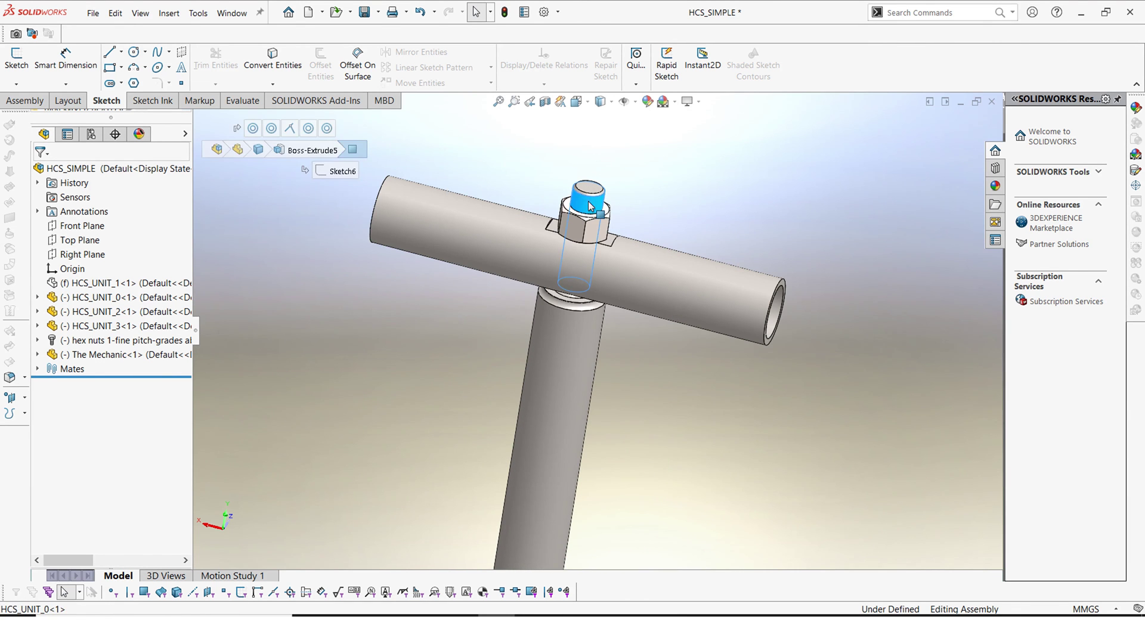
click(543, 188)
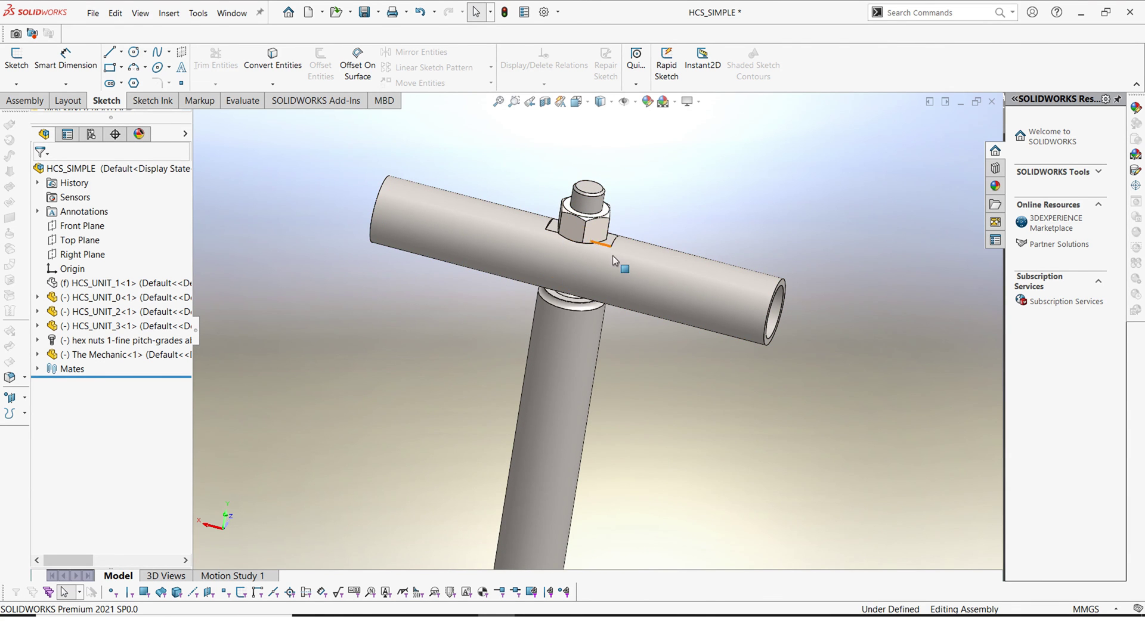
drag(712, 294, 756, 446)
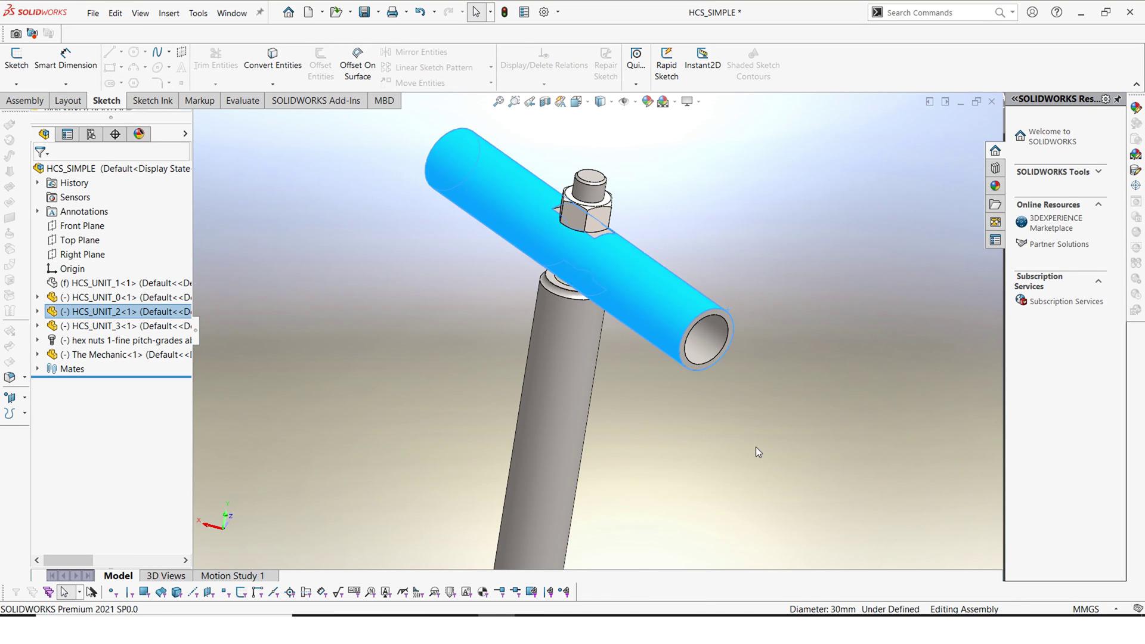
click(756, 447)
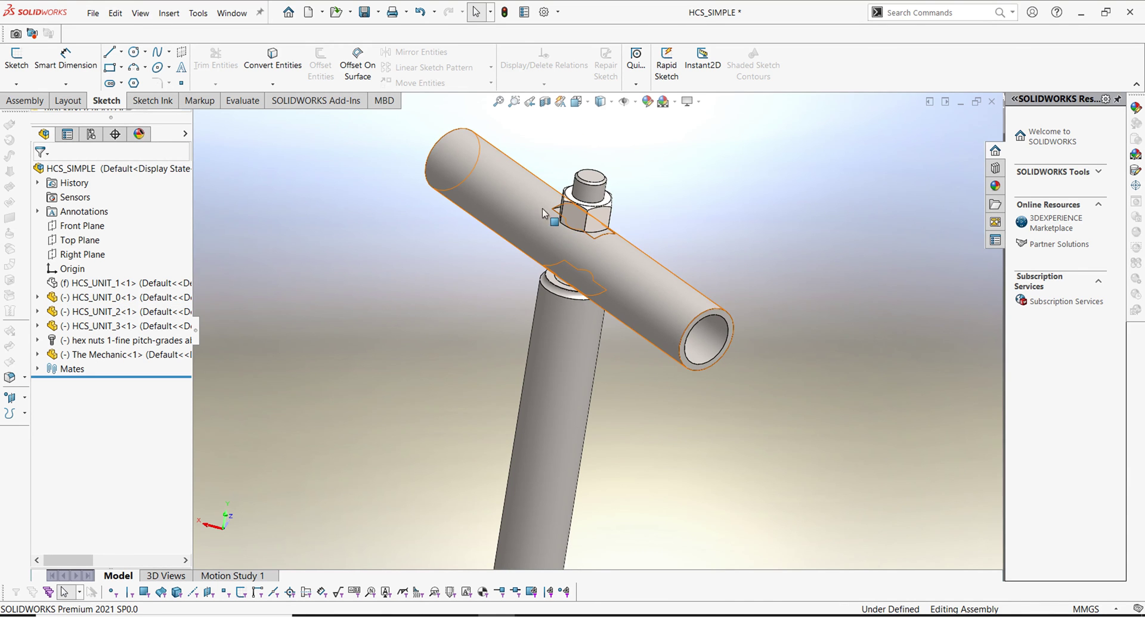
- Zoom in and select a hex nut face to inspect the bolted joint
scroll(544, 214, up, 5)
scroll(623, 294, down, 7)
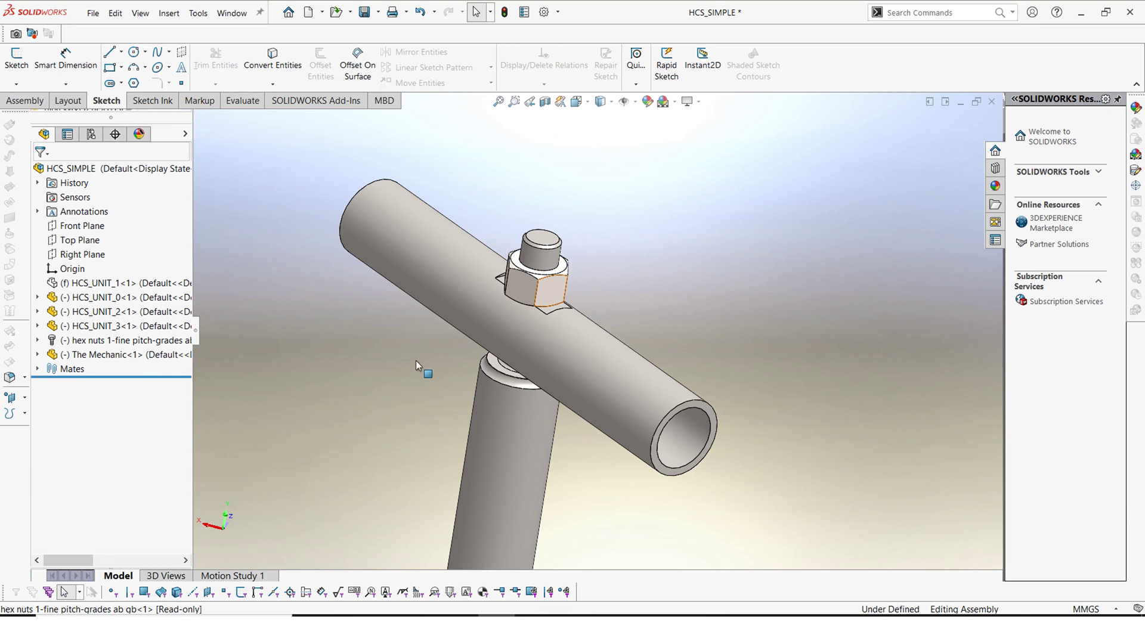
click(549, 292)
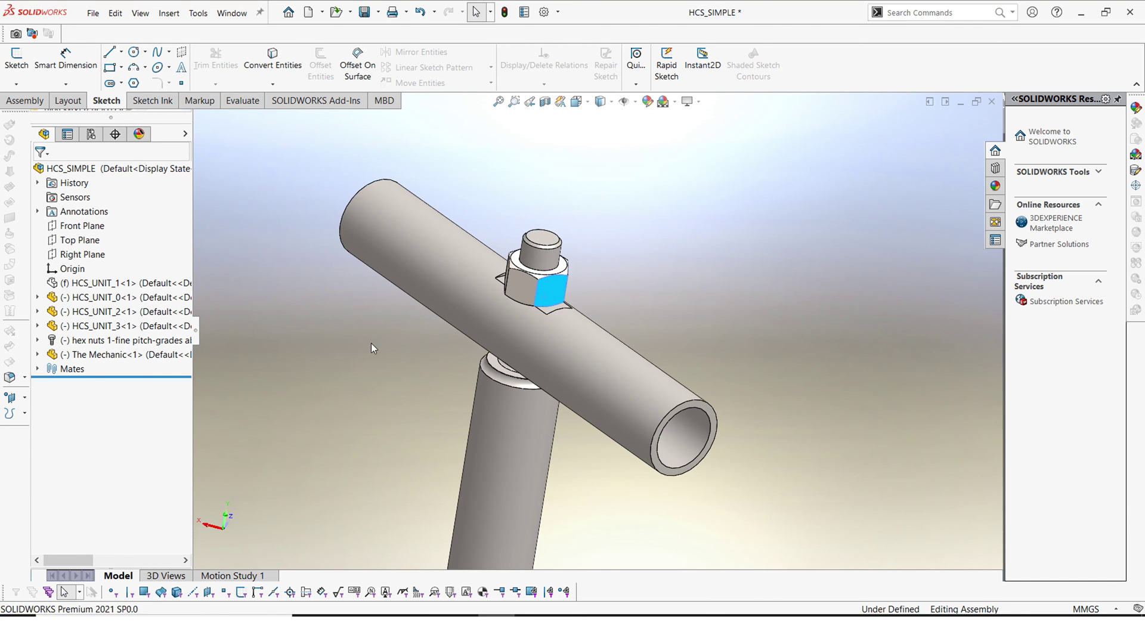
scroll(593, 334, up, 3)
click(675, 303)
scroll(544, 373, up, 10)
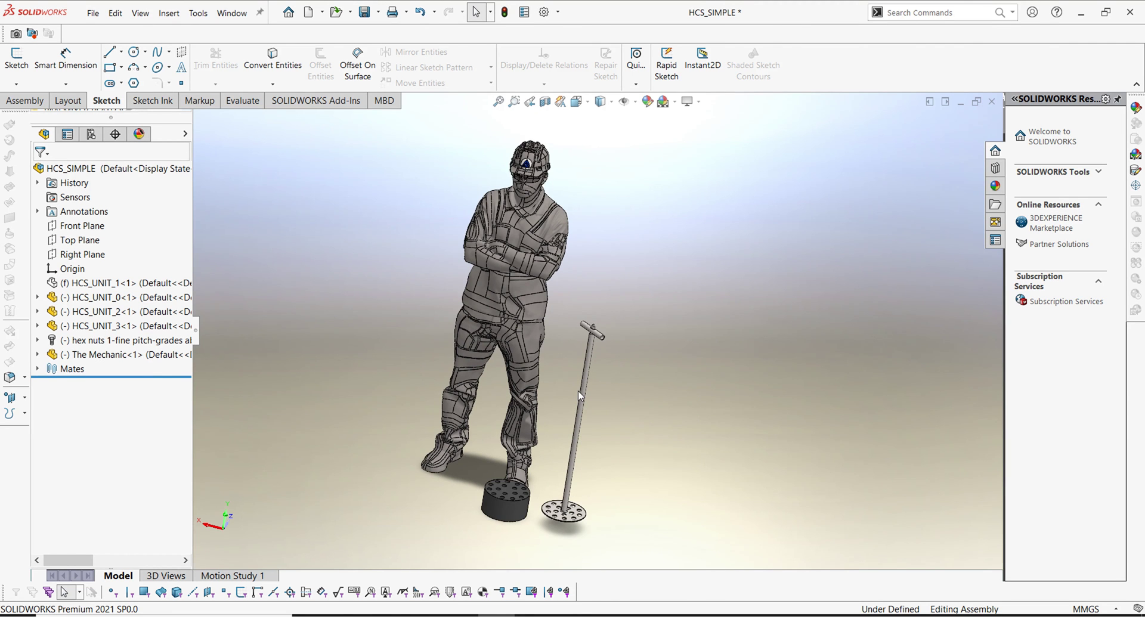
scroll(596, 313, down, 8)
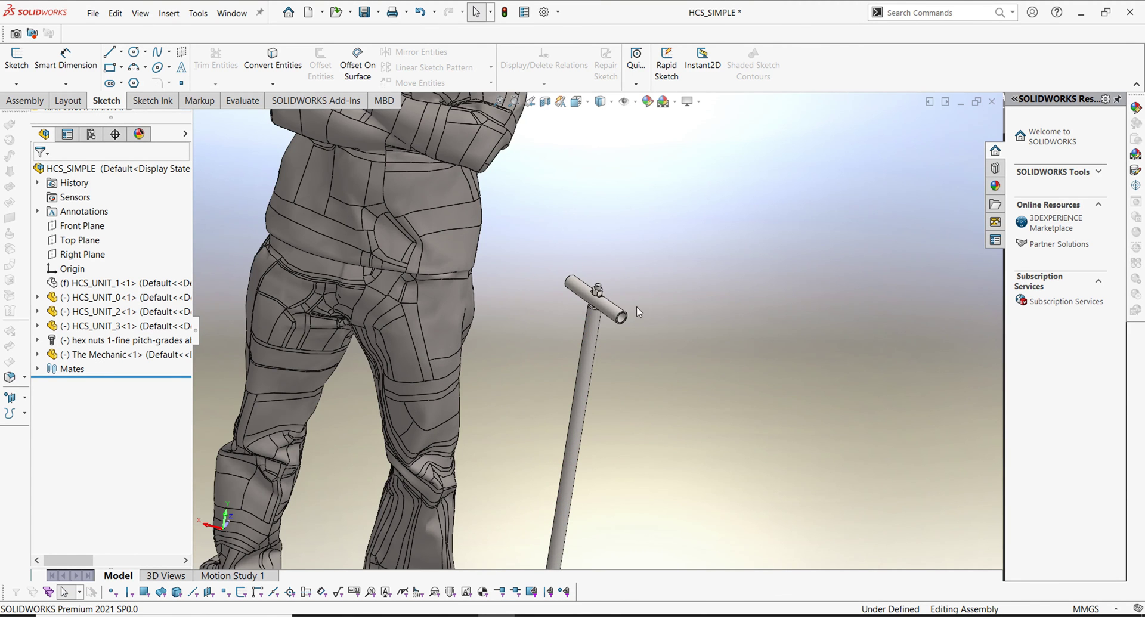
- Show the HCS_UNIT_1 press body again with Show Components
right_click(96, 283)
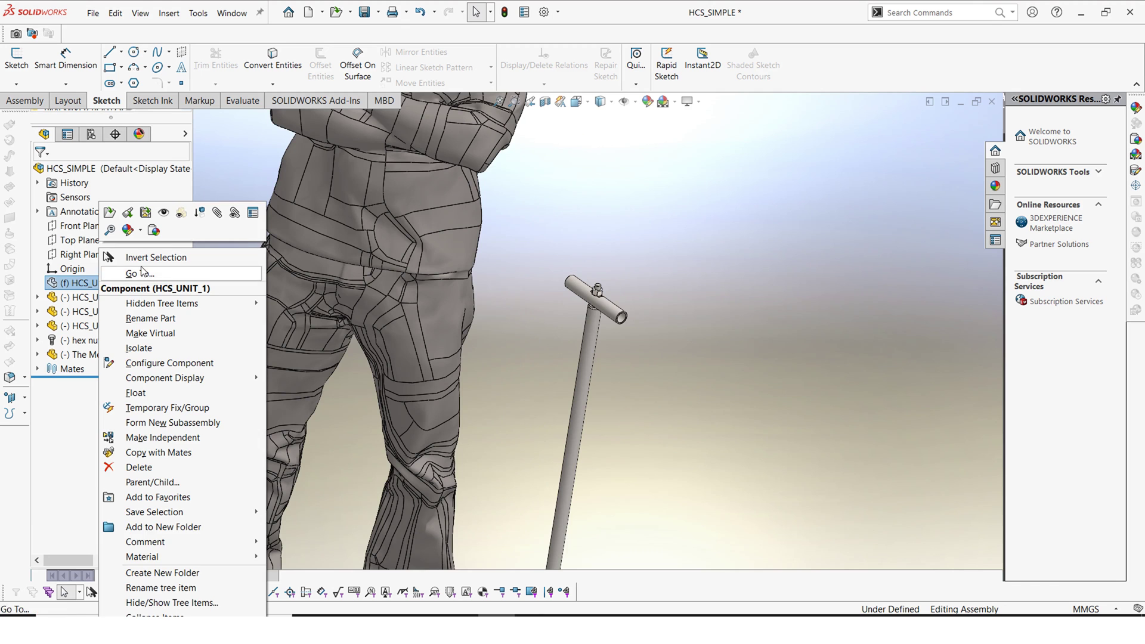
click(168, 218)
scroll(659, 402, up, 4)
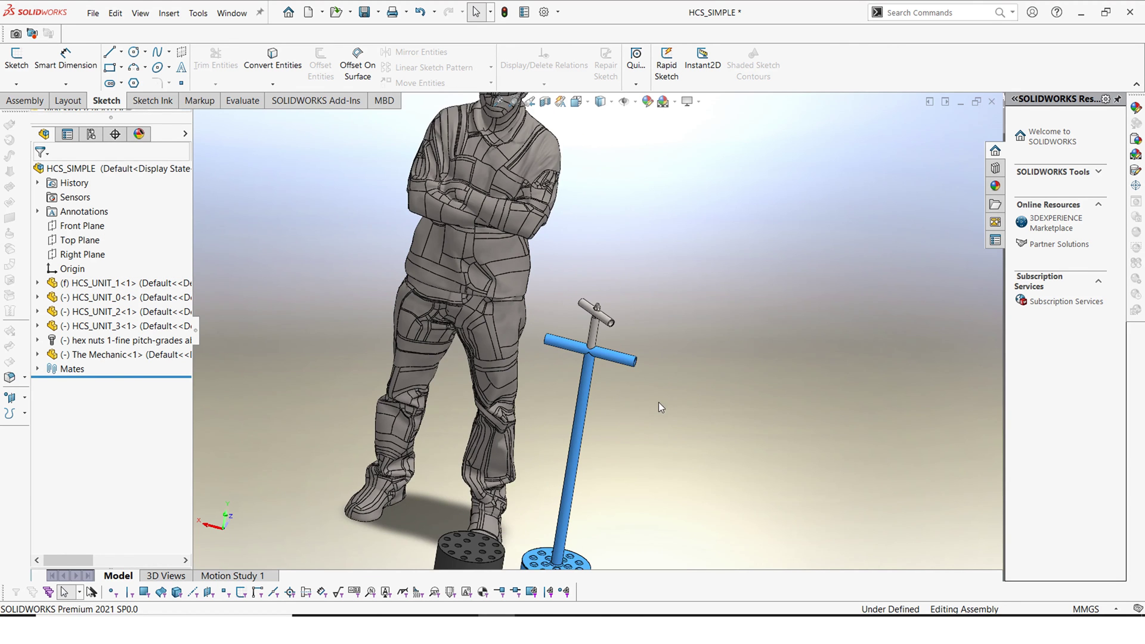
scroll(580, 327, down, 5)
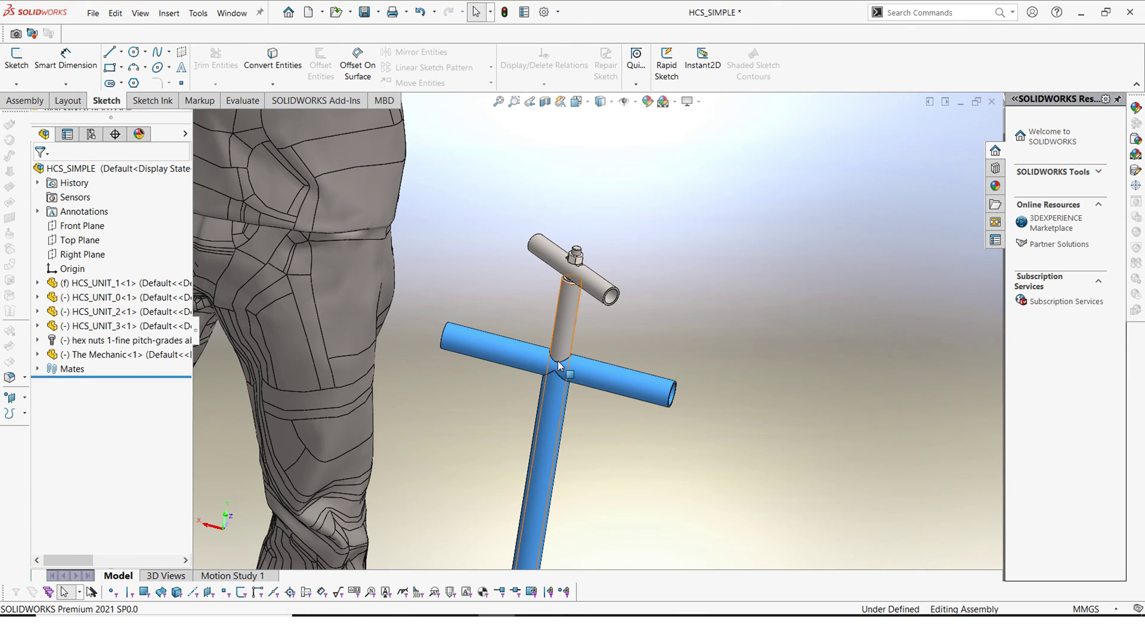
scroll(592, 428, up, 8)
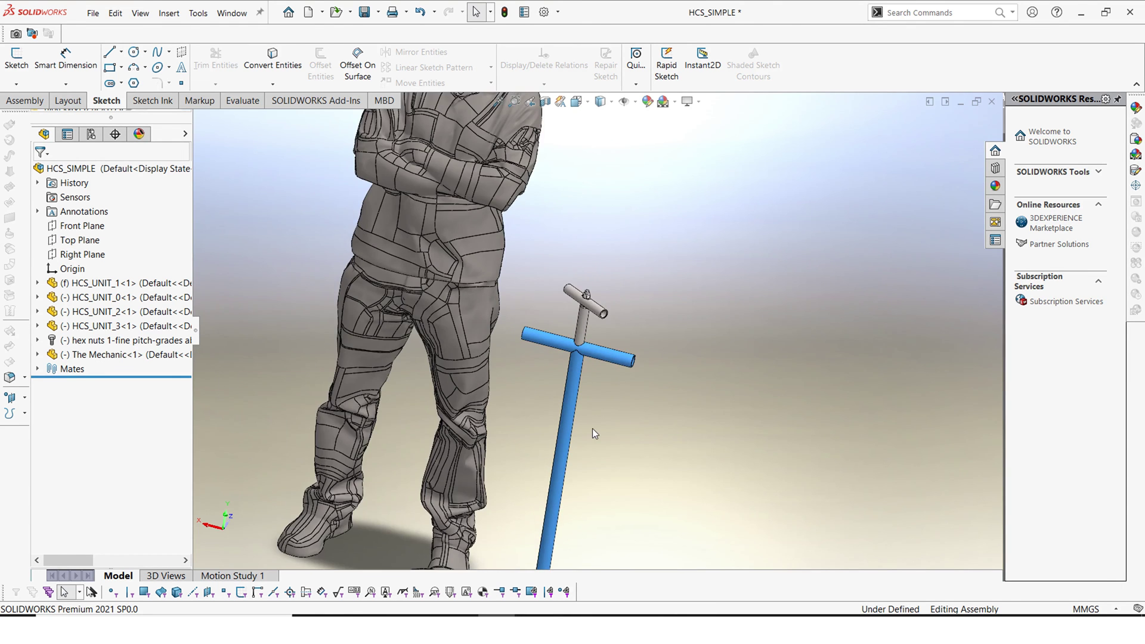
scroll(589, 432, down, 2)
scroll(626, 203, down, 6)
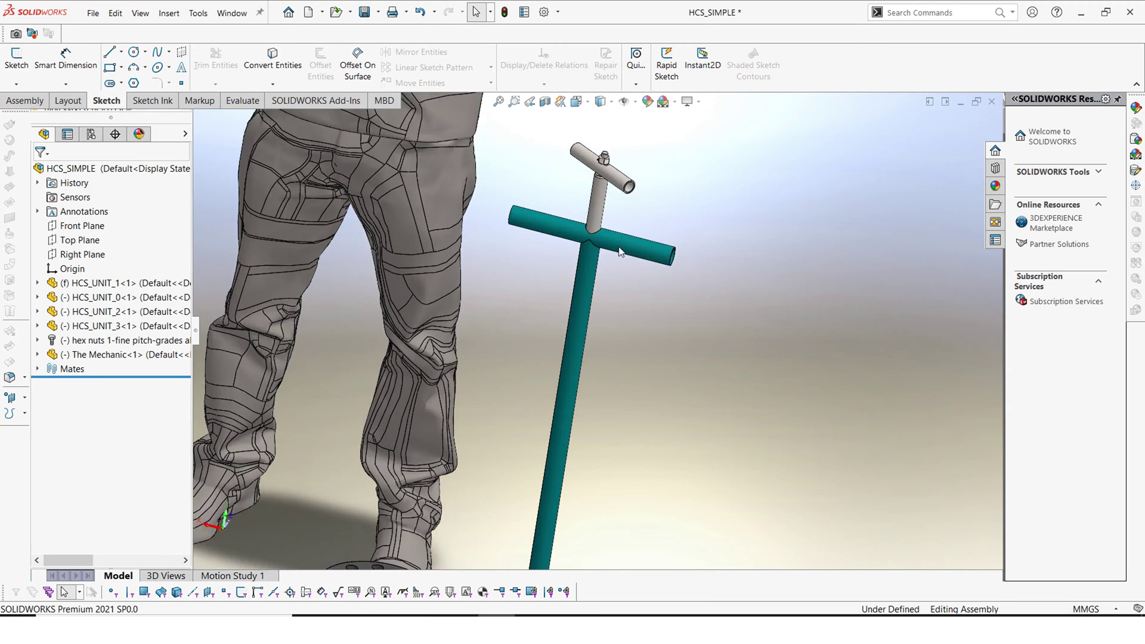
scroll(606, 234, down, 5)
click(544, 198)
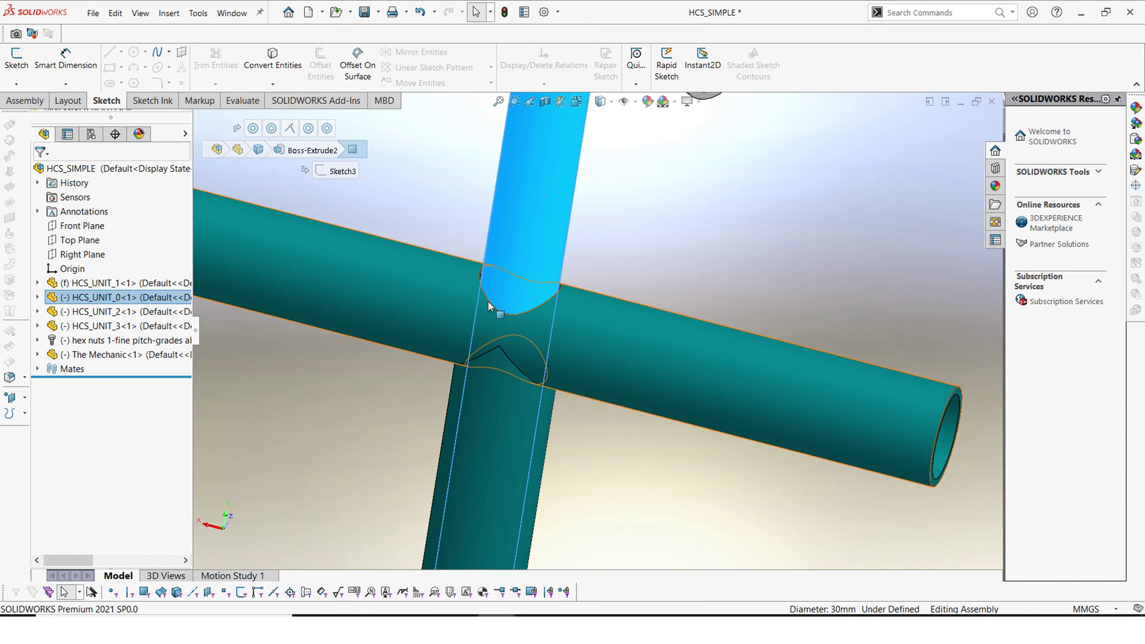
scroll(644, 228, up, 5)
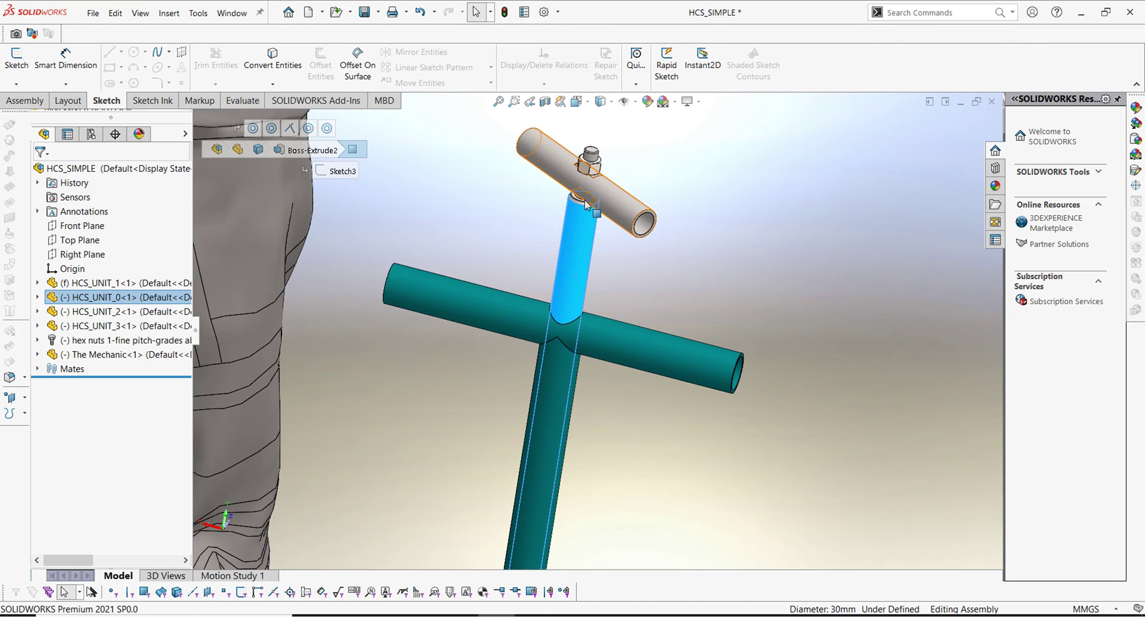
scroll(608, 200, down, 5)
key(Escape)
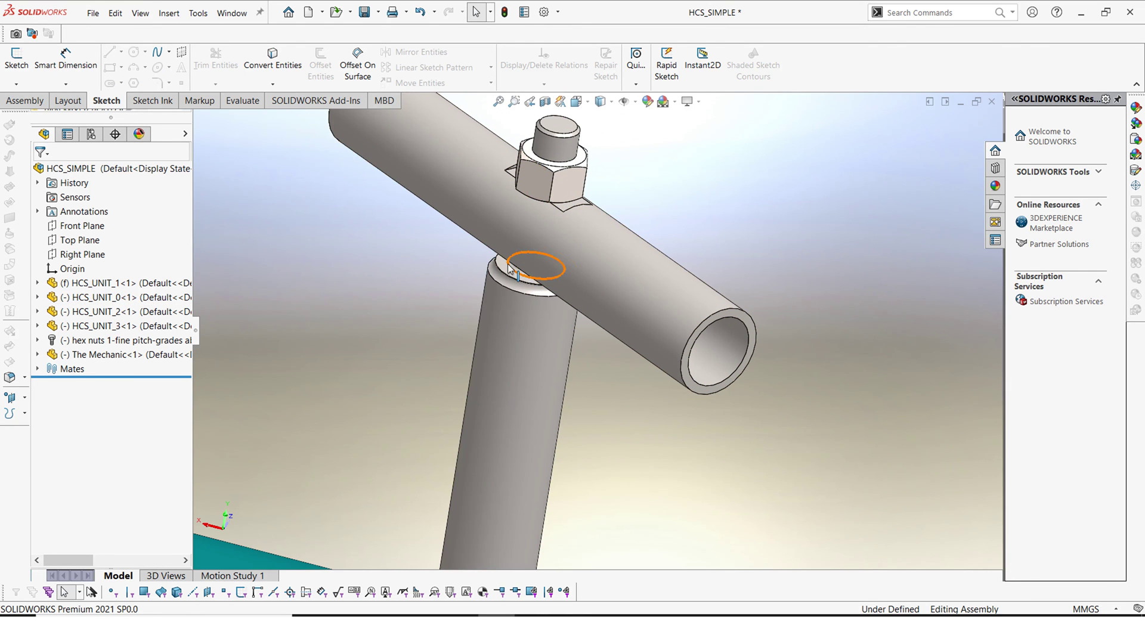
click(501, 275)
key(Escape)
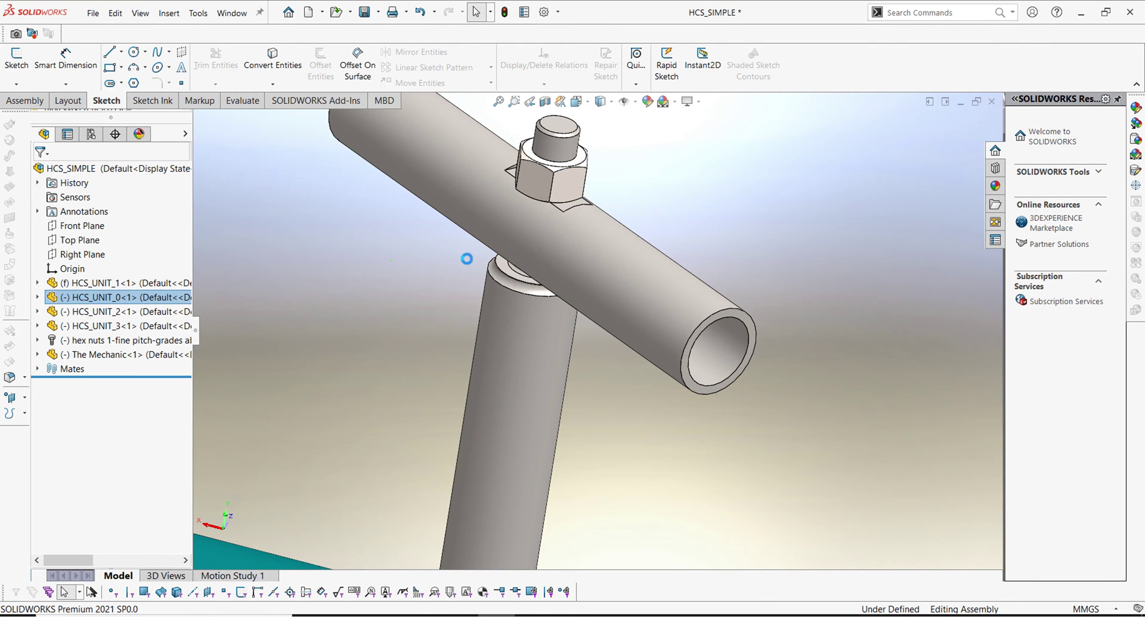
click(504, 270)
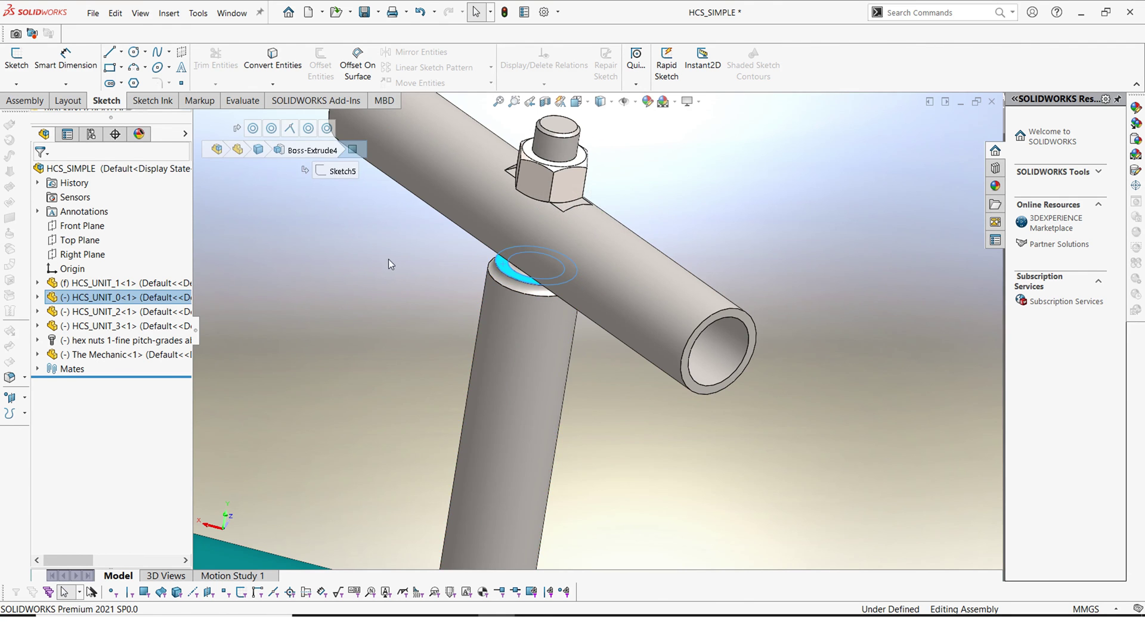
key(Escape)
scroll(557, 358, up, 4)
scroll(572, 411, up, 5)
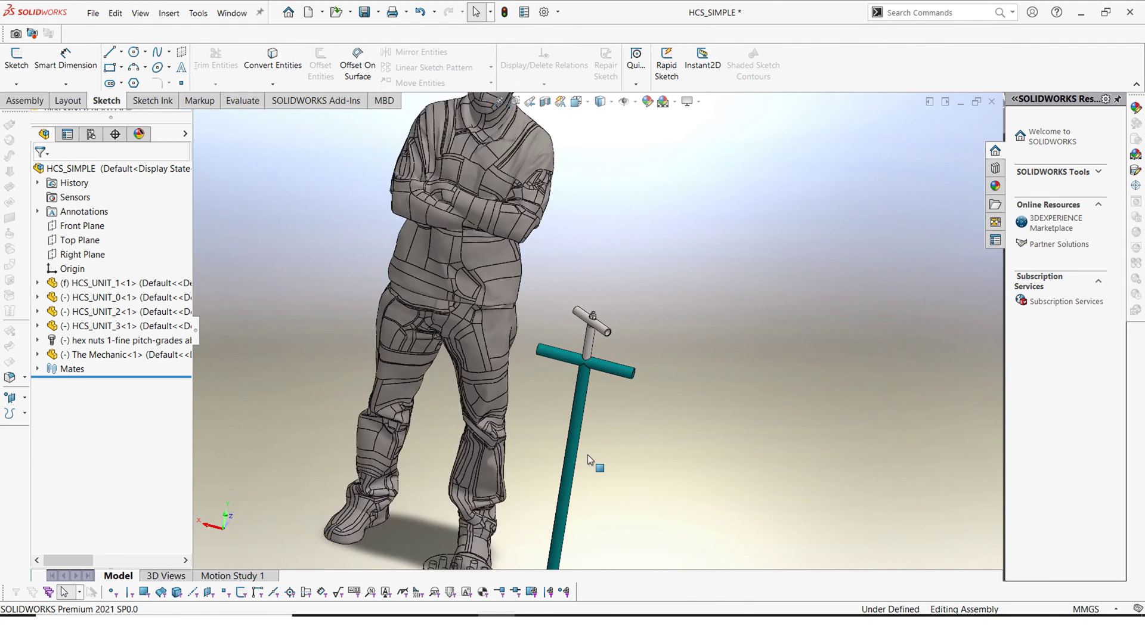
scroll(564, 507, down, 4)
scroll(566, 510, down, 3)
right_click(724, 317)
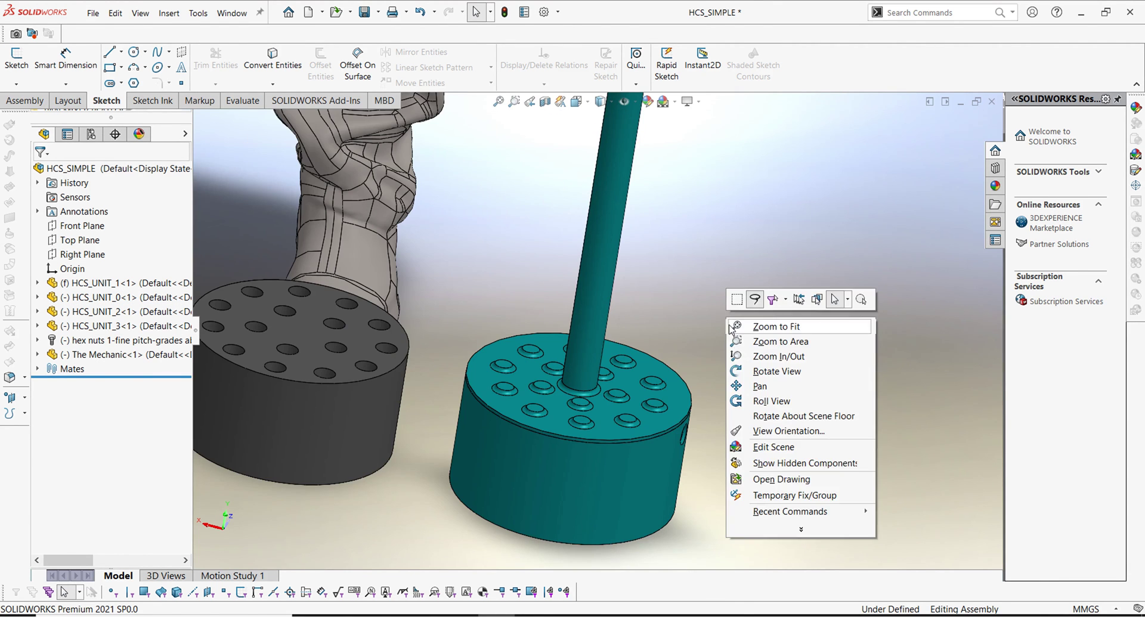
click(763, 356)
drag(583, 446, 587, 271)
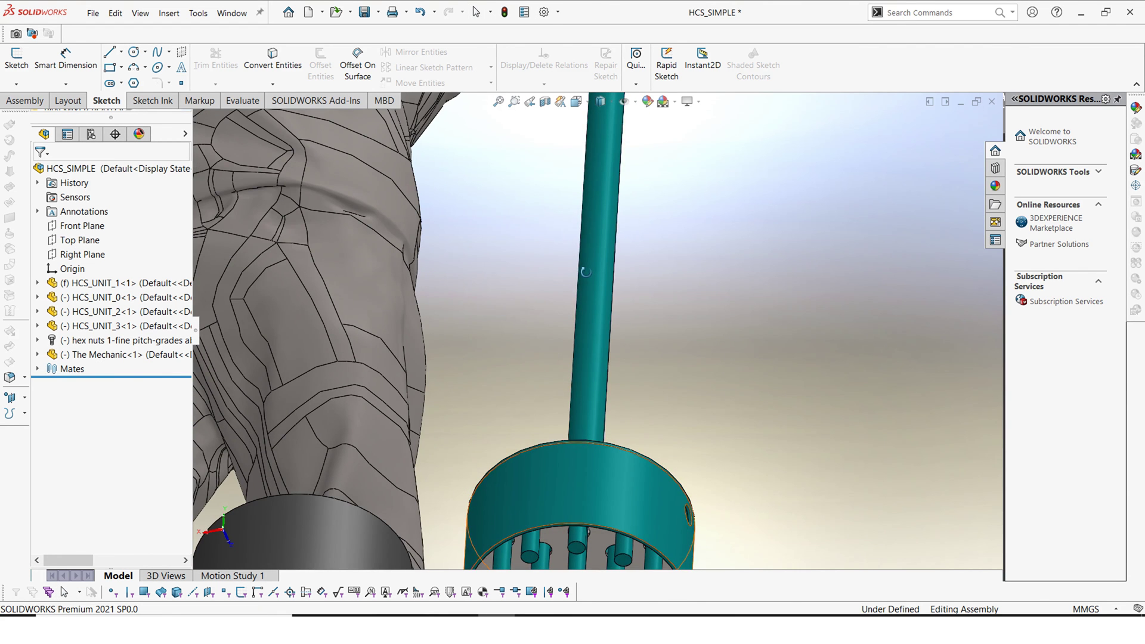
scroll(605, 398, up, 3)
drag(656, 224, 729, 210)
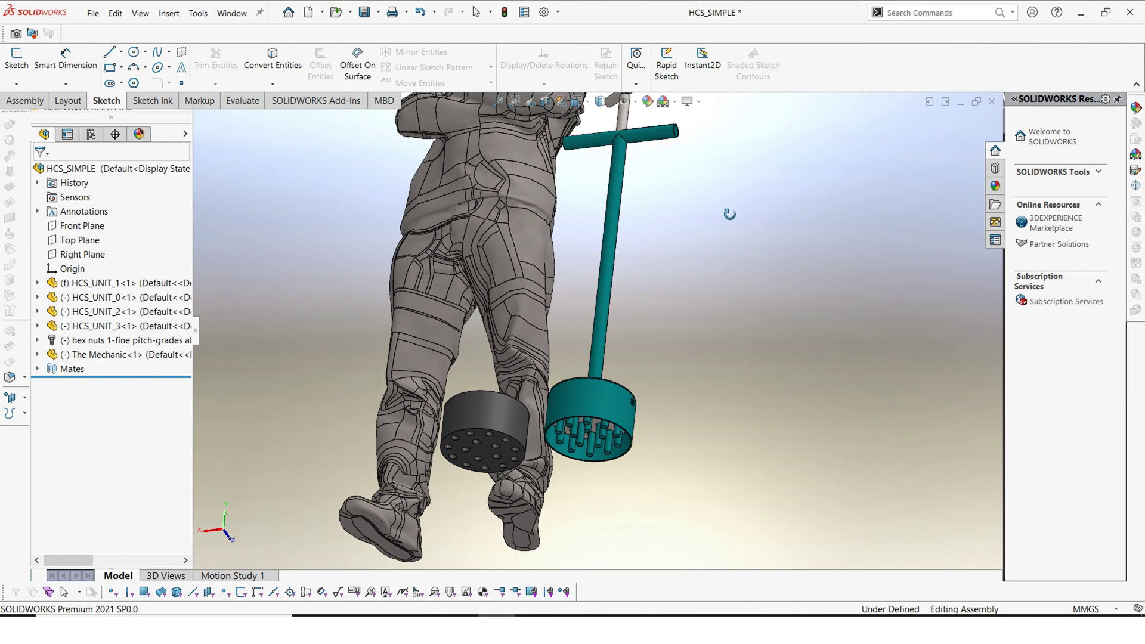
right_click(729, 213)
click(753, 225)
scroll(656, 258, up, 3)
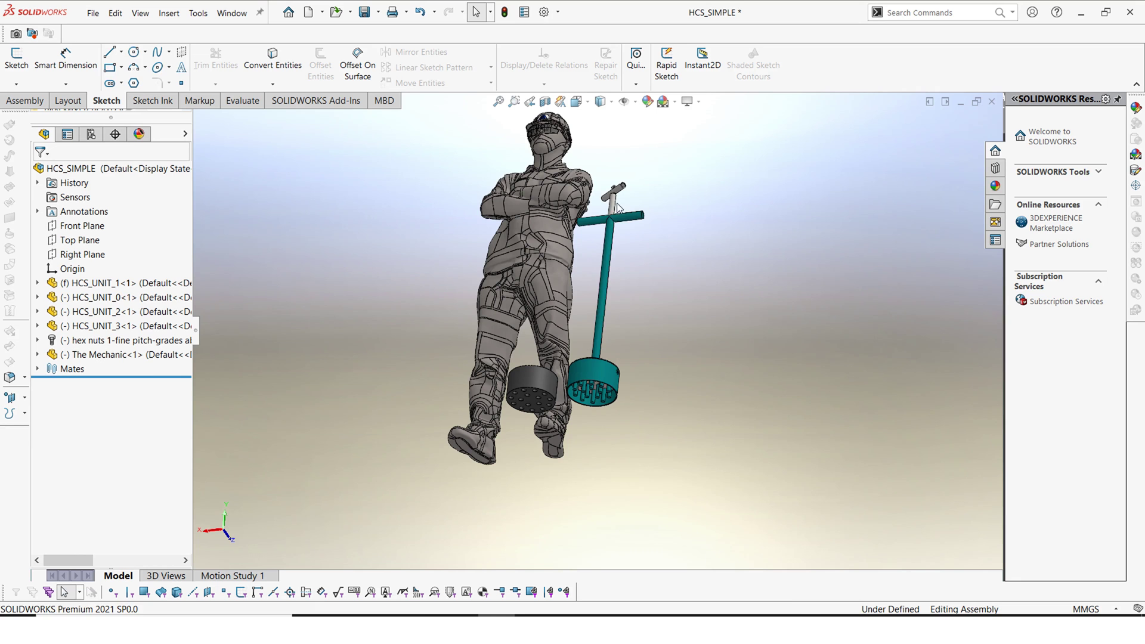
drag(618, 214, 627, 238)
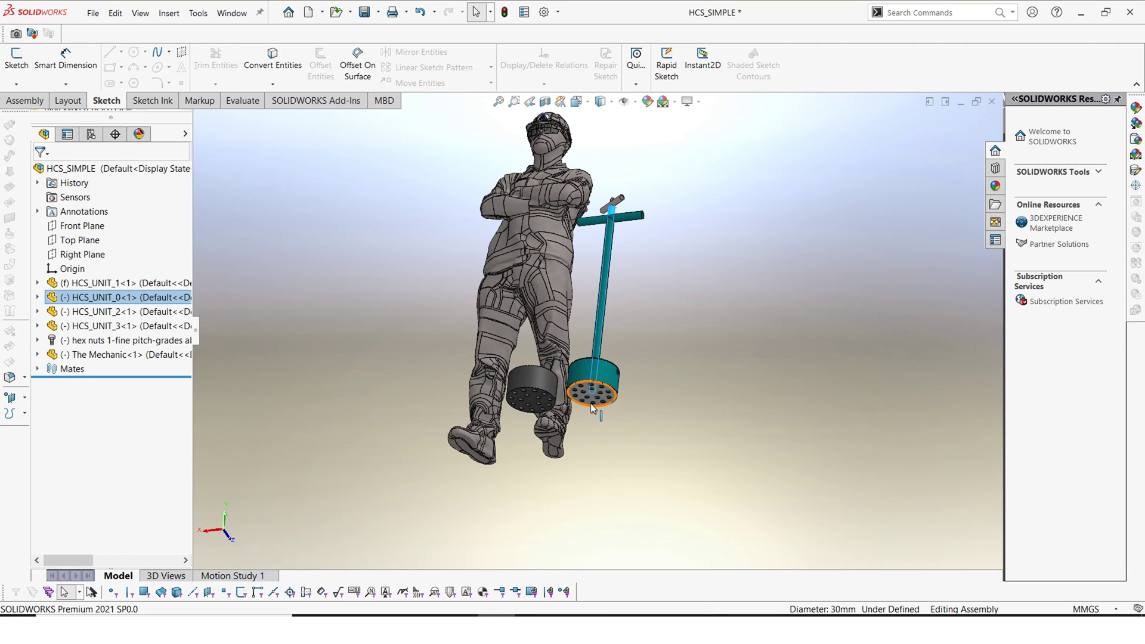
scroll(605, 391, down, 5)
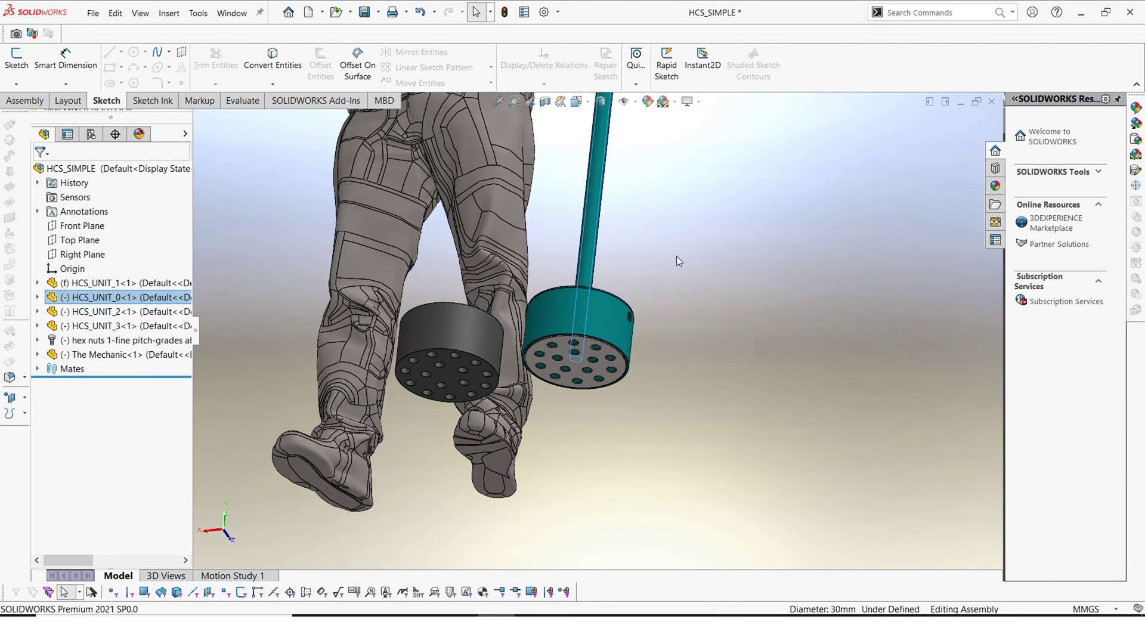
click(679, 261)
scroll(682, 250, up, 5)
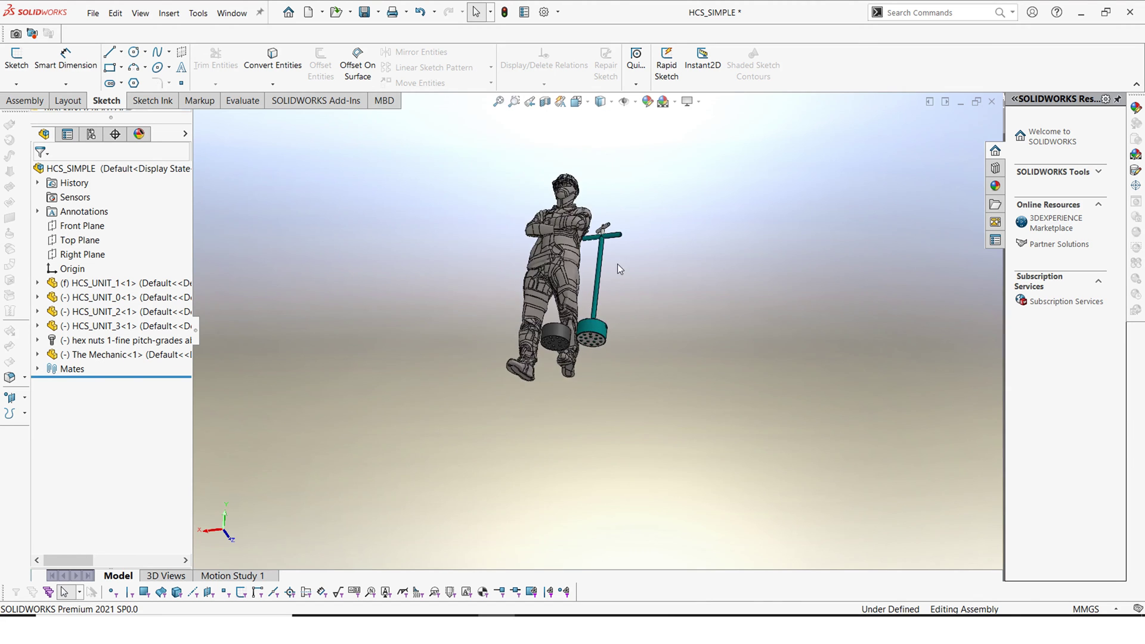
scroll(618, 269, down, 5)
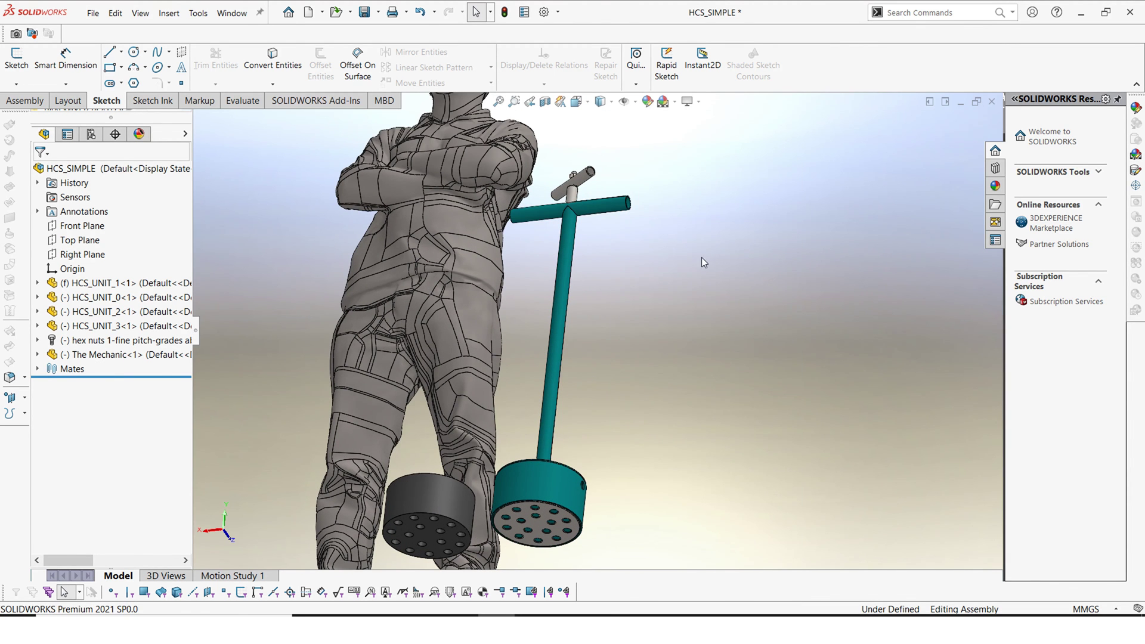
scroll(664, 232, up, 5)
right_click(664, 231)
click(692, 288)
drag(691, 288, 569, 435)
scroll(561, 432, down, 5)
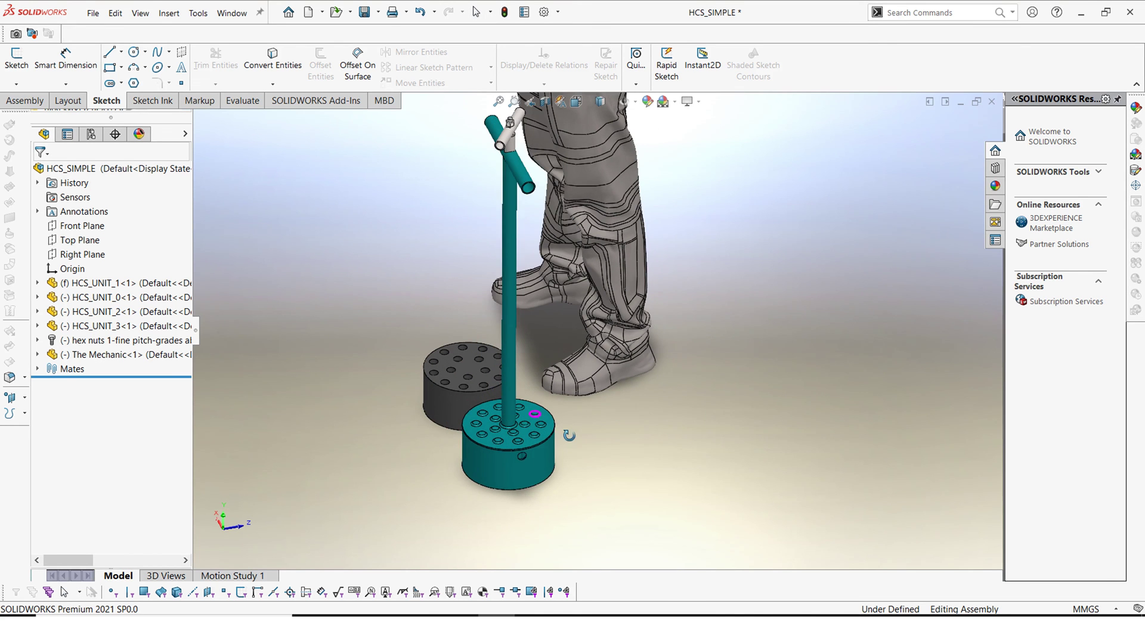
scroll(650, 393, up, 3)
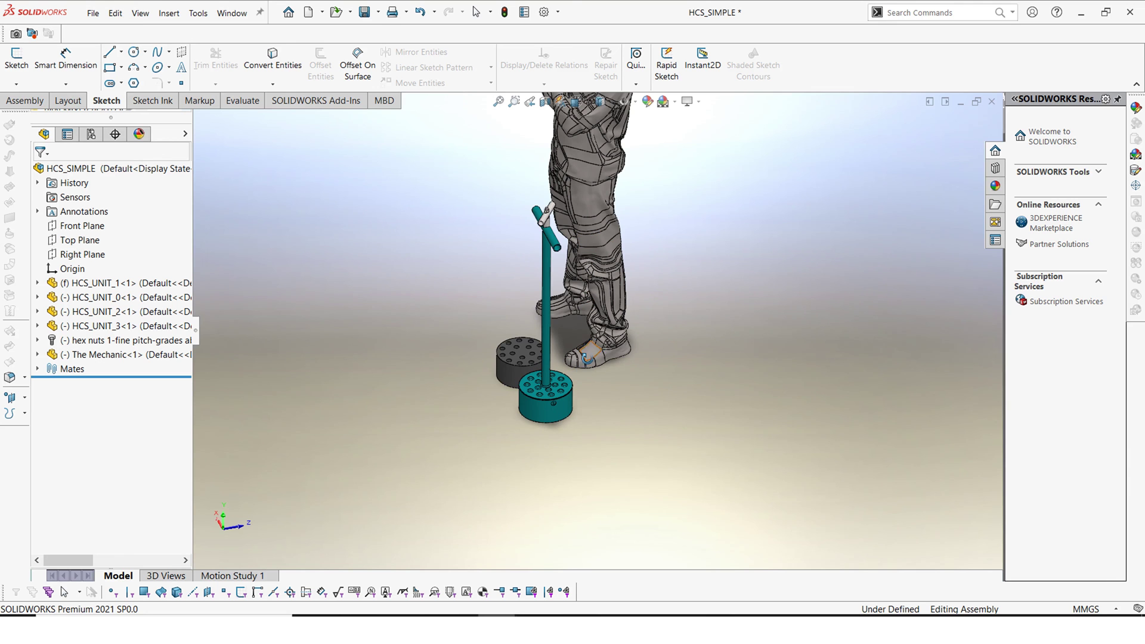
right_click(408, 302)
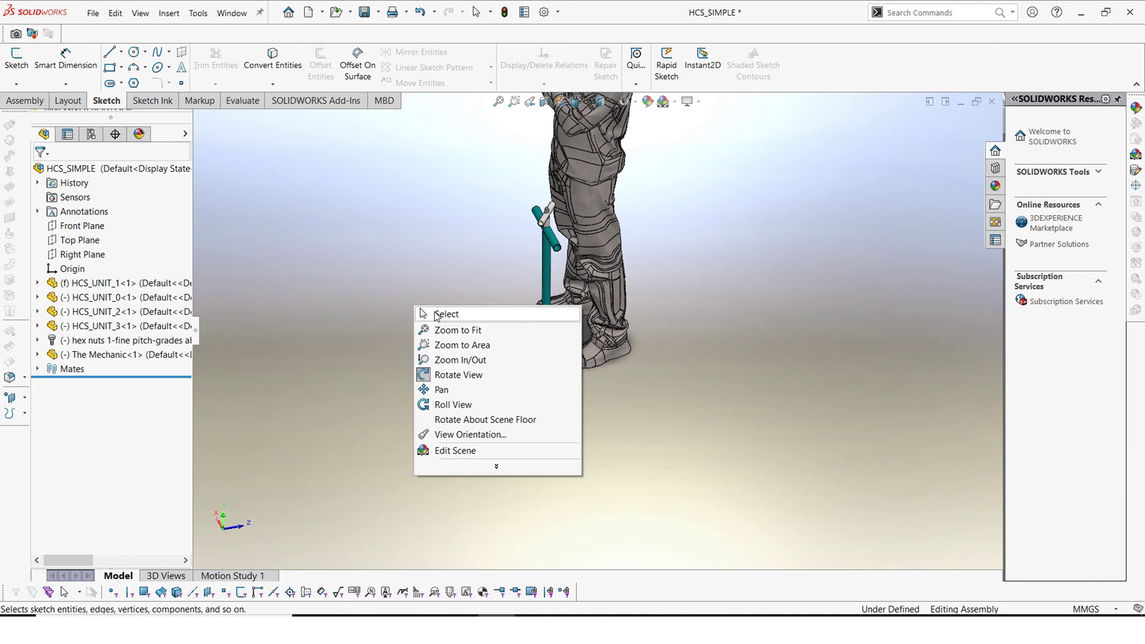
click(437, 313)
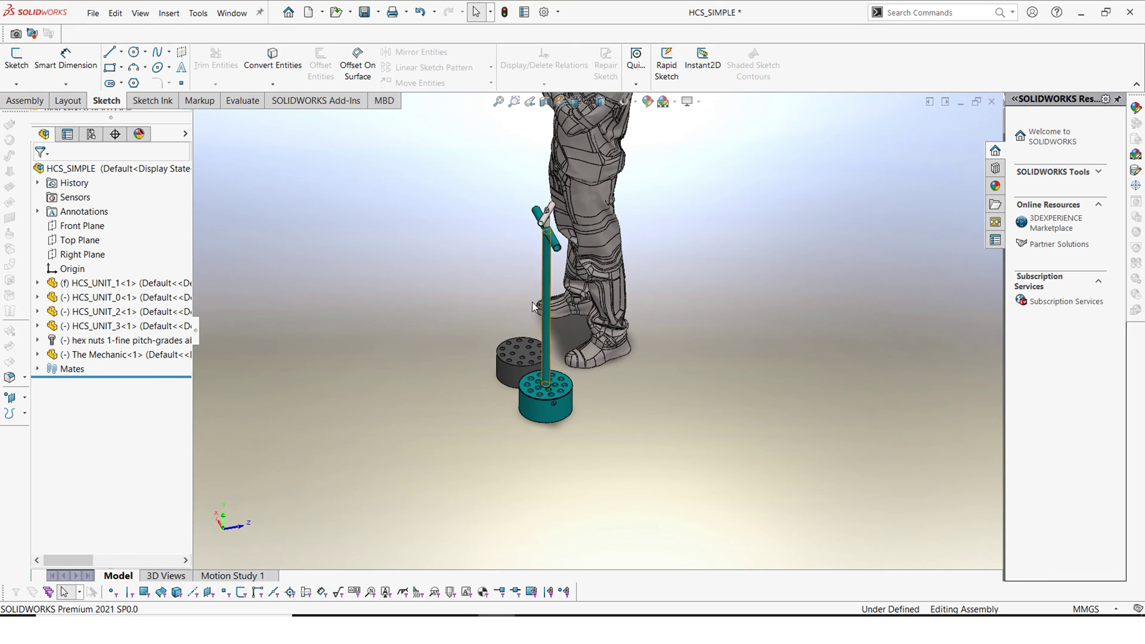
middle_drag(533, 307, 603, 199)
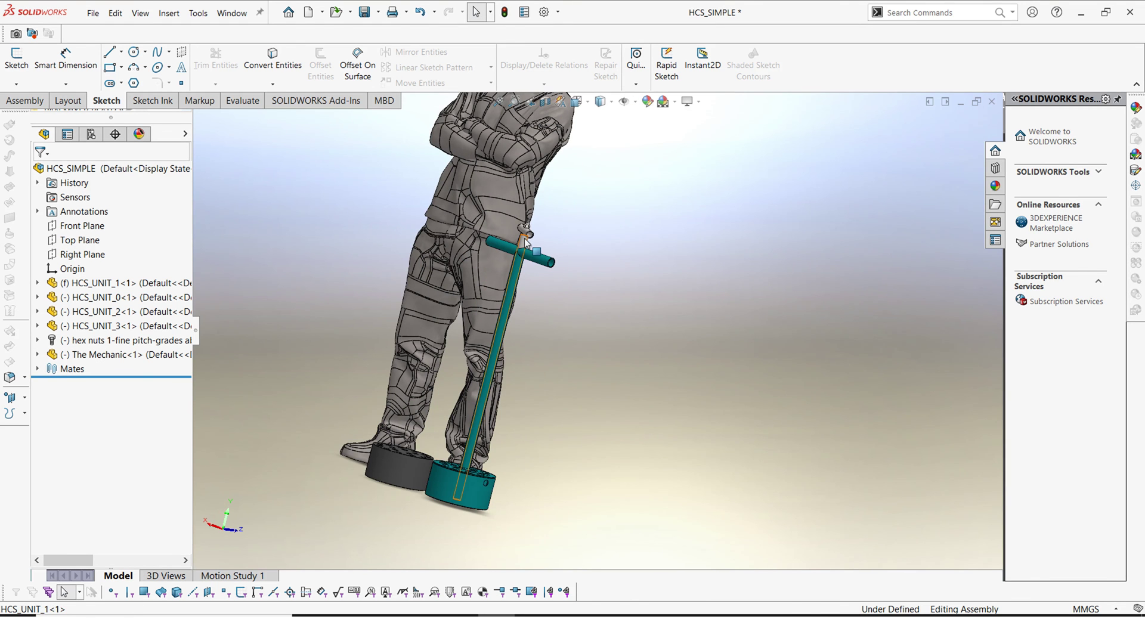
click(525, 241)
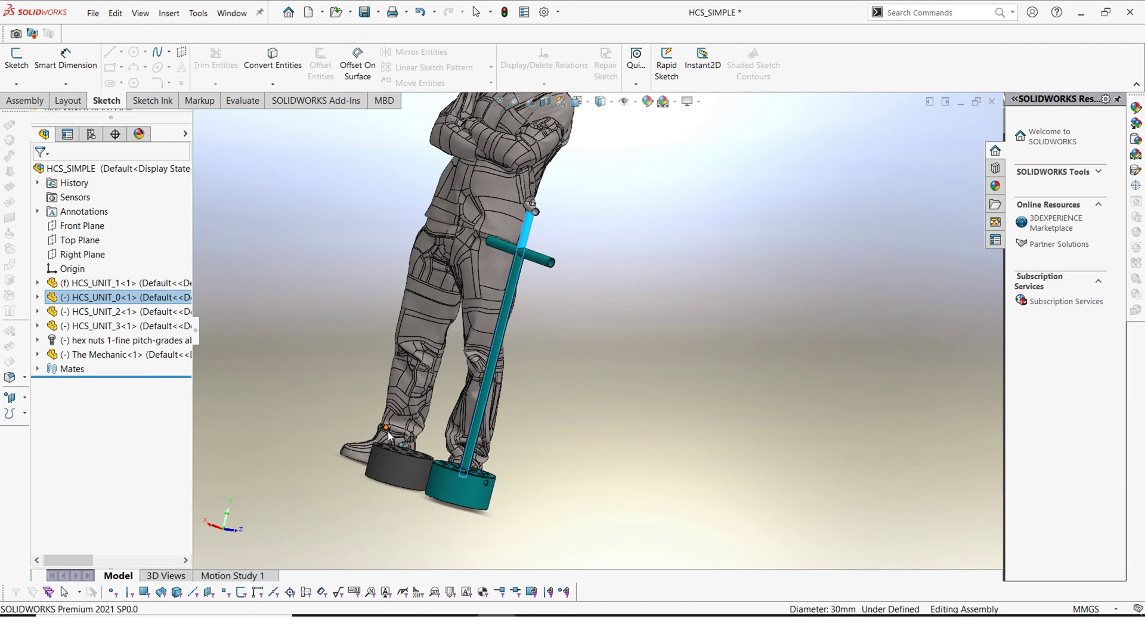
click(398, 468)
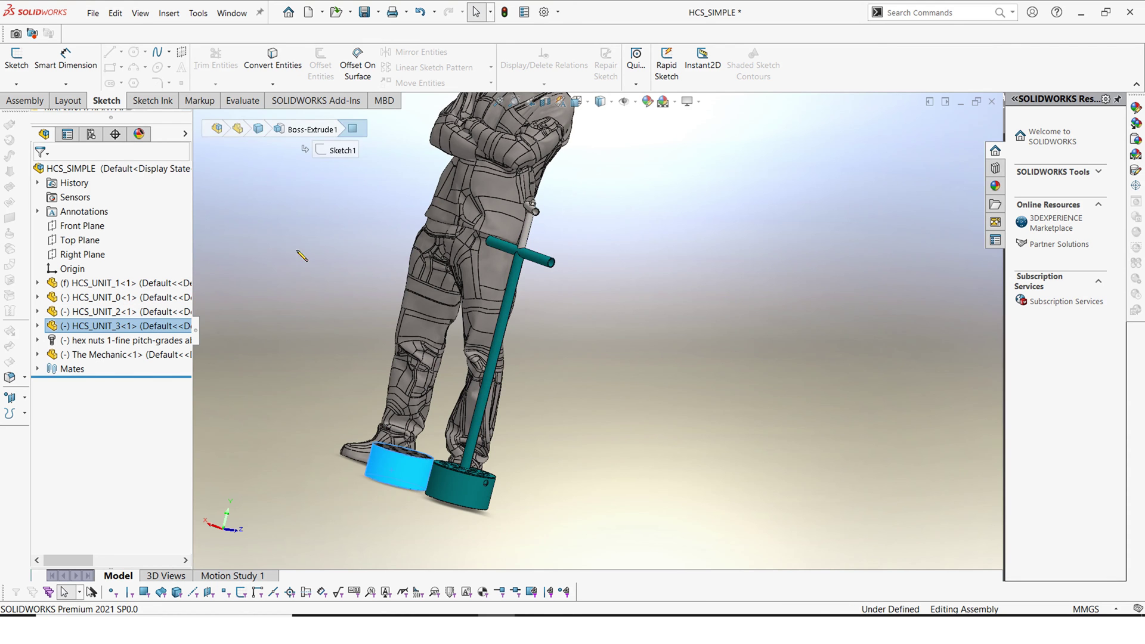
key(Escape)
right_click(324, 392)
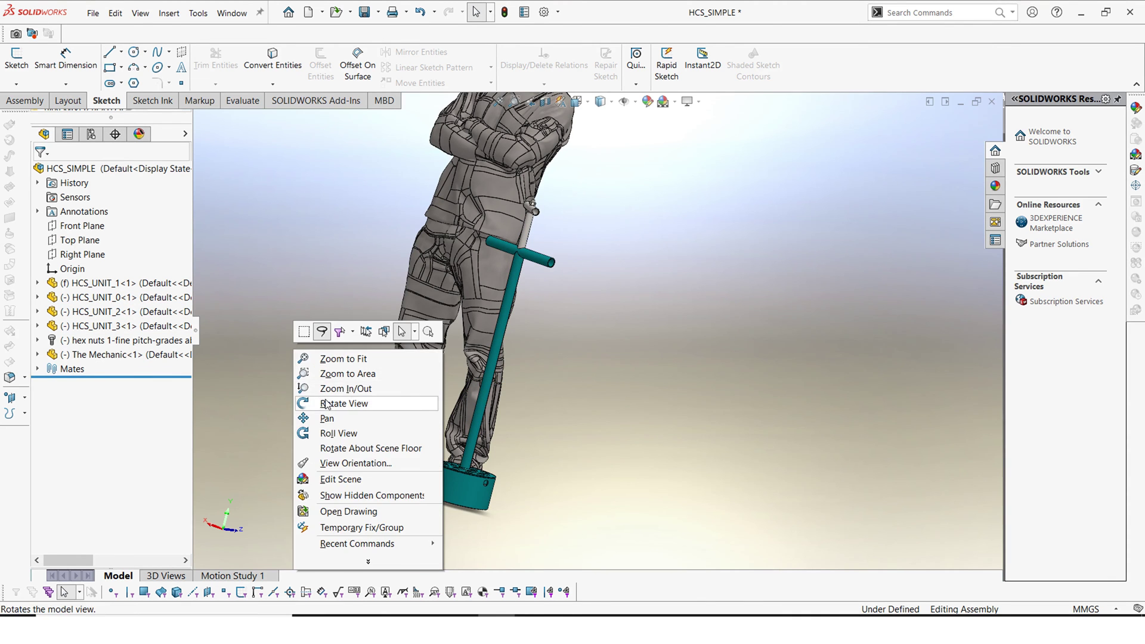
click(345, 403)
drag(352, 418, 527, 470)
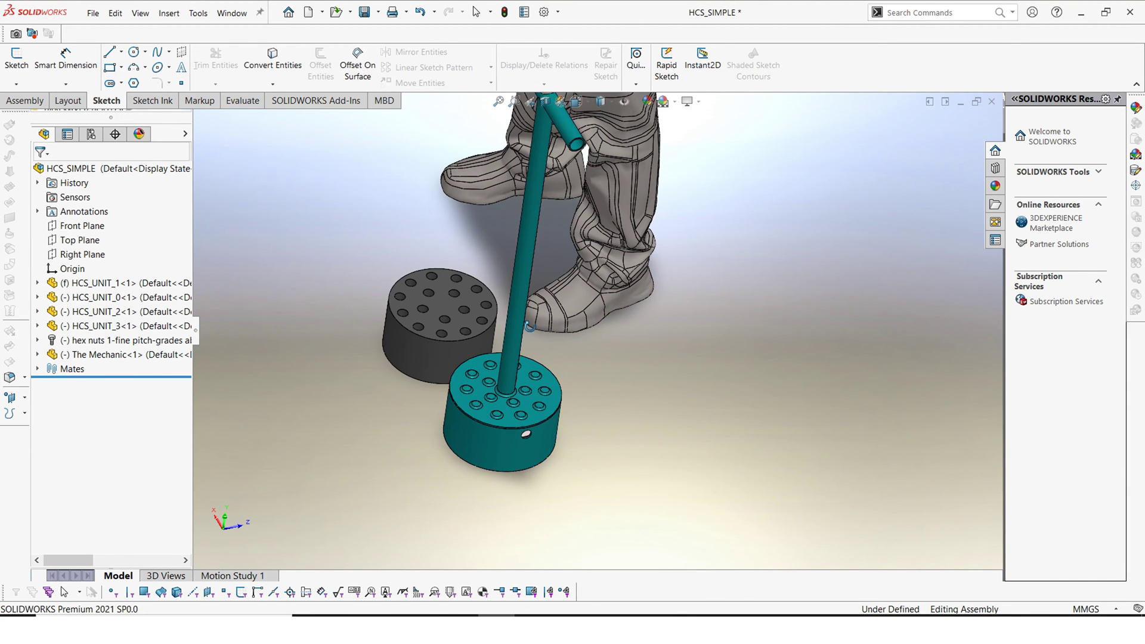
scroll(528, 325, up, 5)
drag(528, 325, 658, 213)
scroll(590, 245, down, 3)
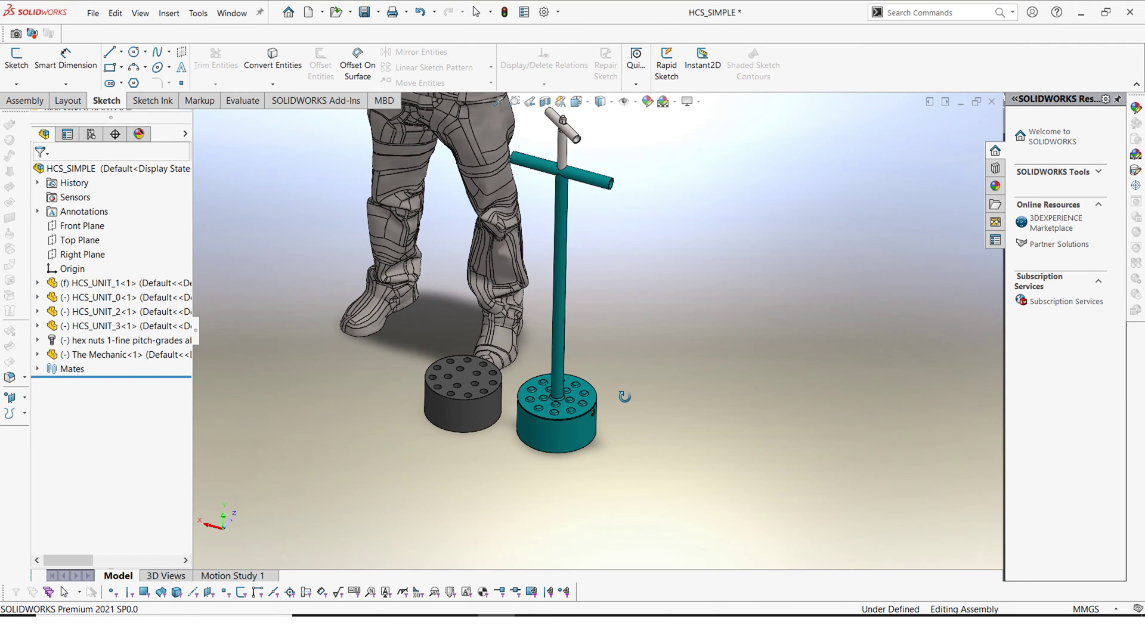
scroll(625, 396, up, 2)
scroll(575, 298, down, 4)
right_click(684, 150)
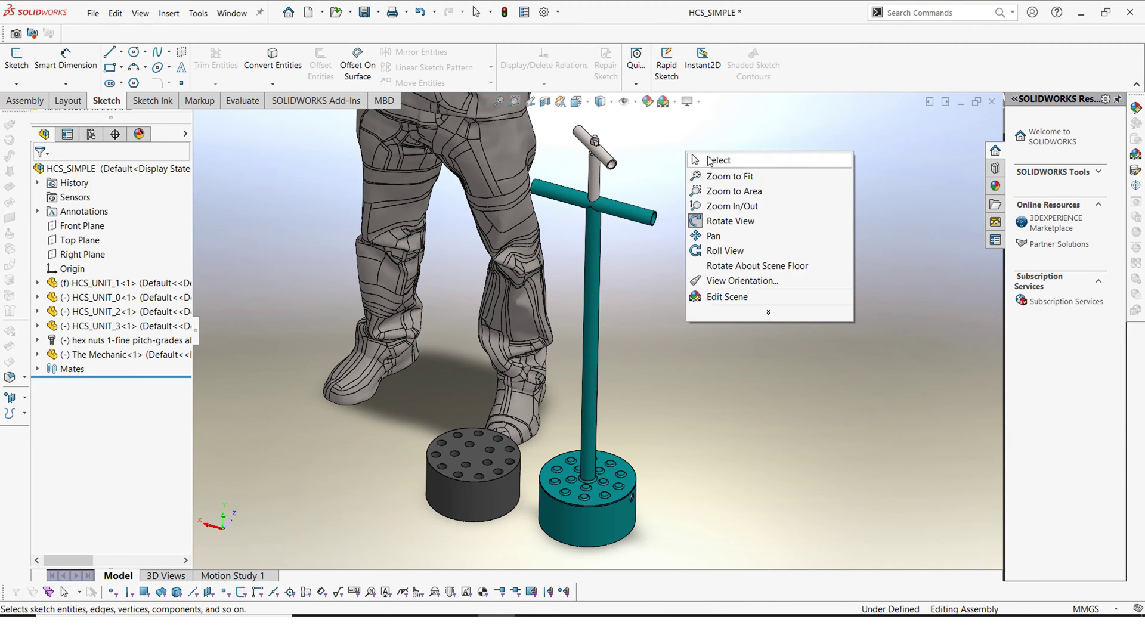
click(704, 158)
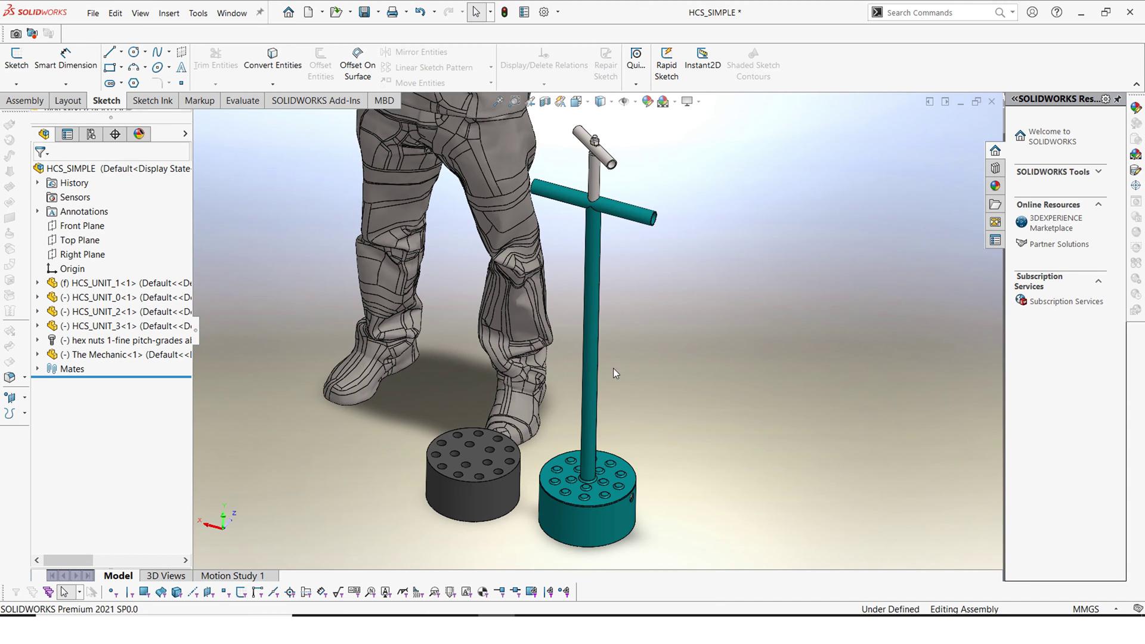
scroll(607, 347, up, 2)
scroll(599, 429, down, 2)
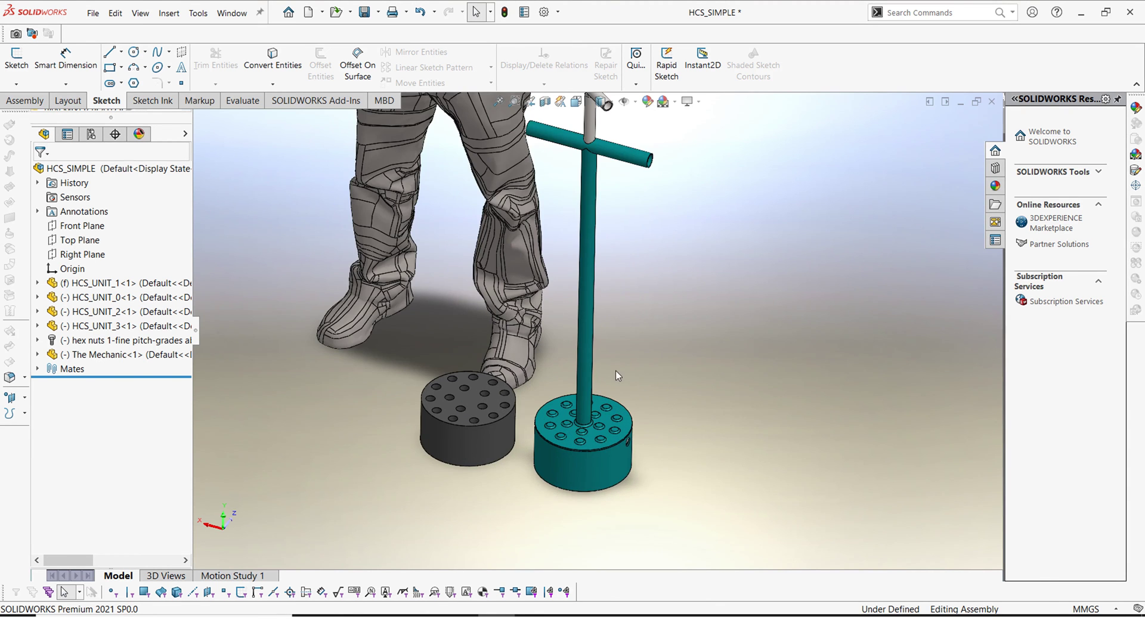
scroll(681, 236, up, 2)
scroll(599, 271, down, 2)
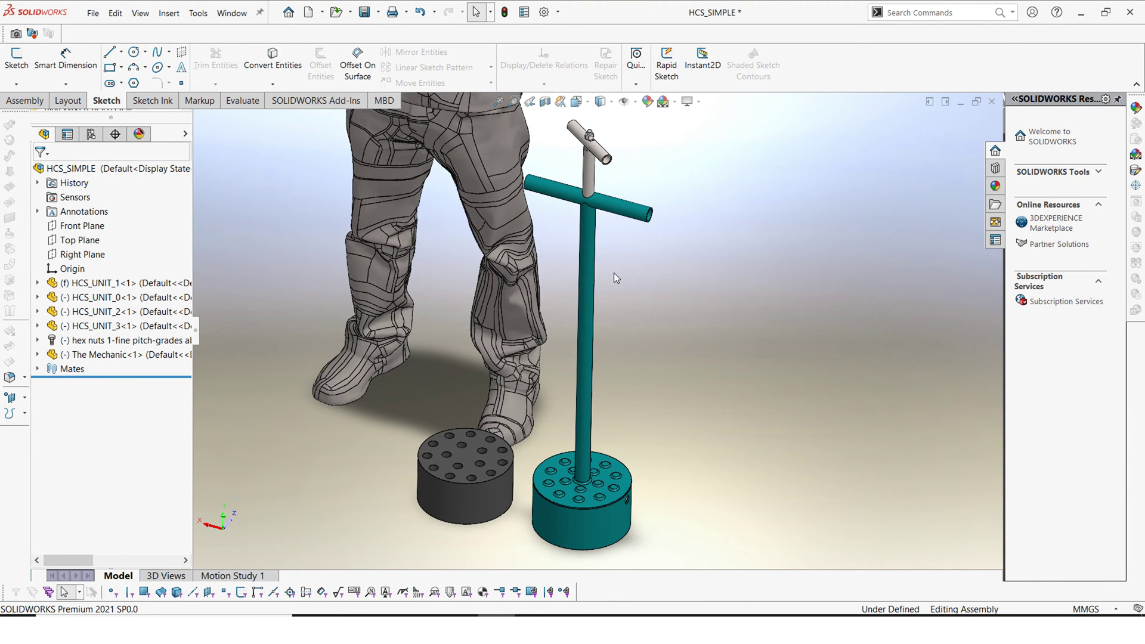